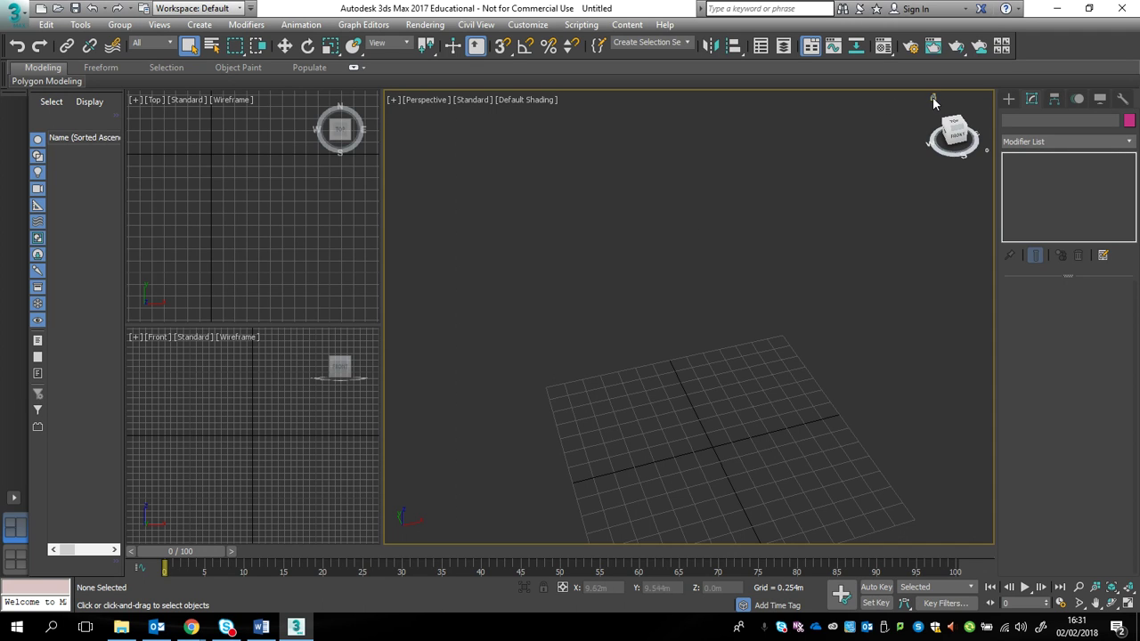
Reset the view to home, then set a layout of Top and Front stacked beside a tall Left view
left_click(933, 102)
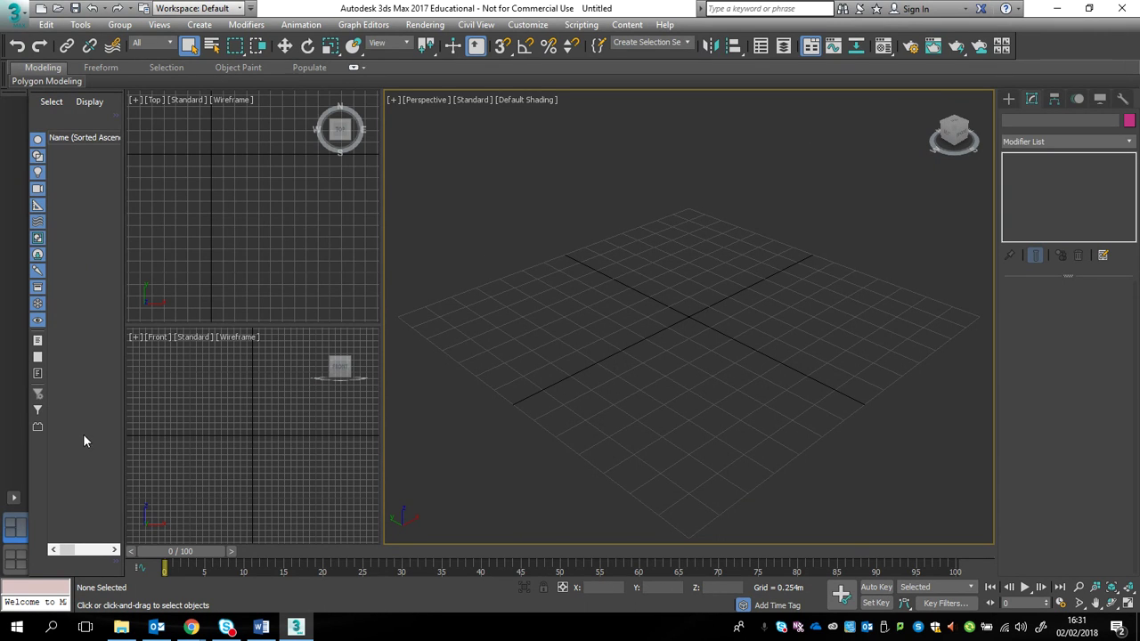
left_click(16, 557)
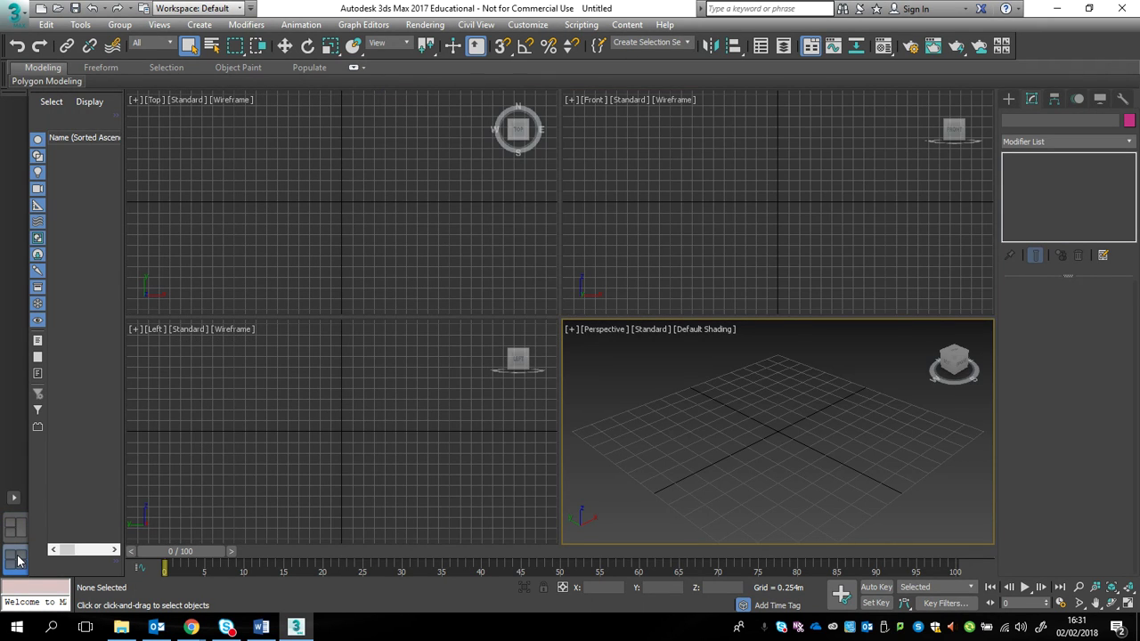
left_click(16, 531)
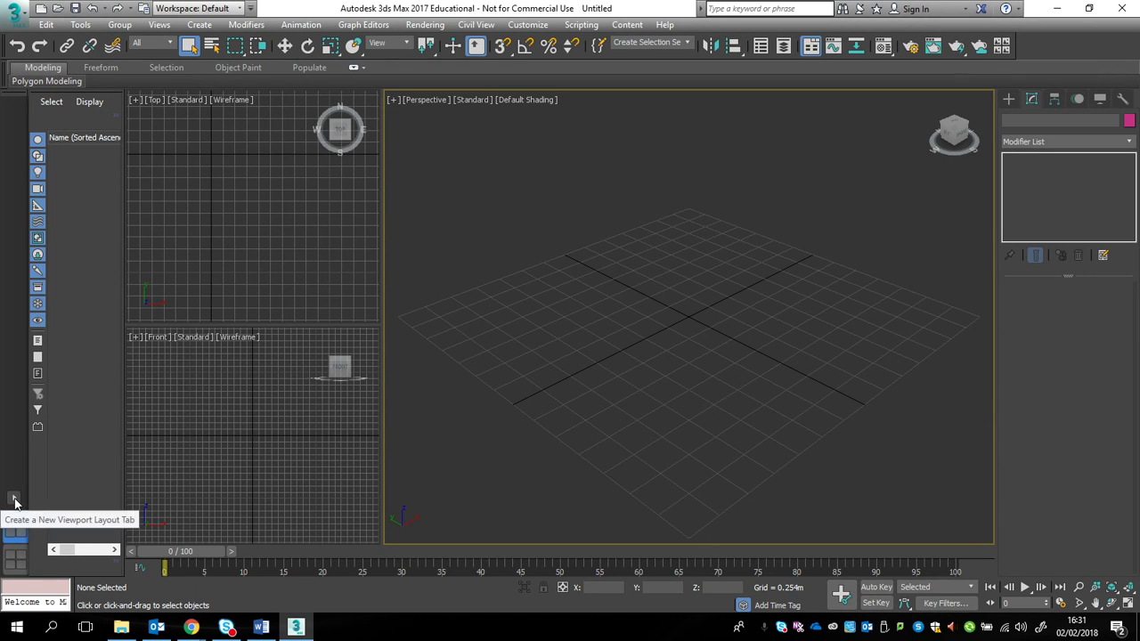
left_click(15, 500)
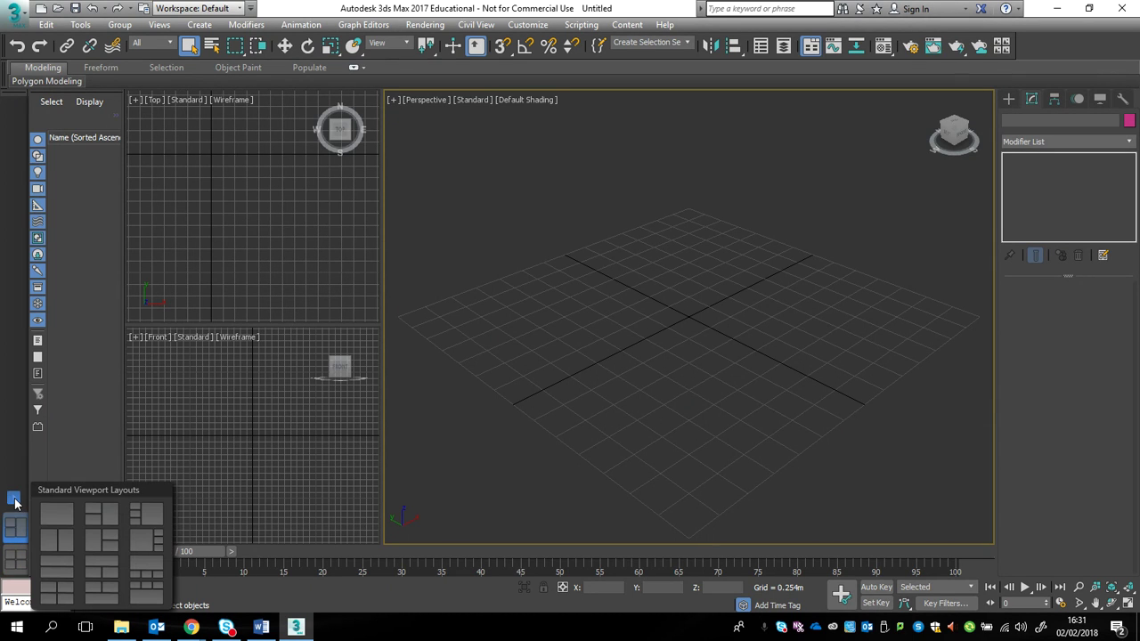
left_click(102, 515)
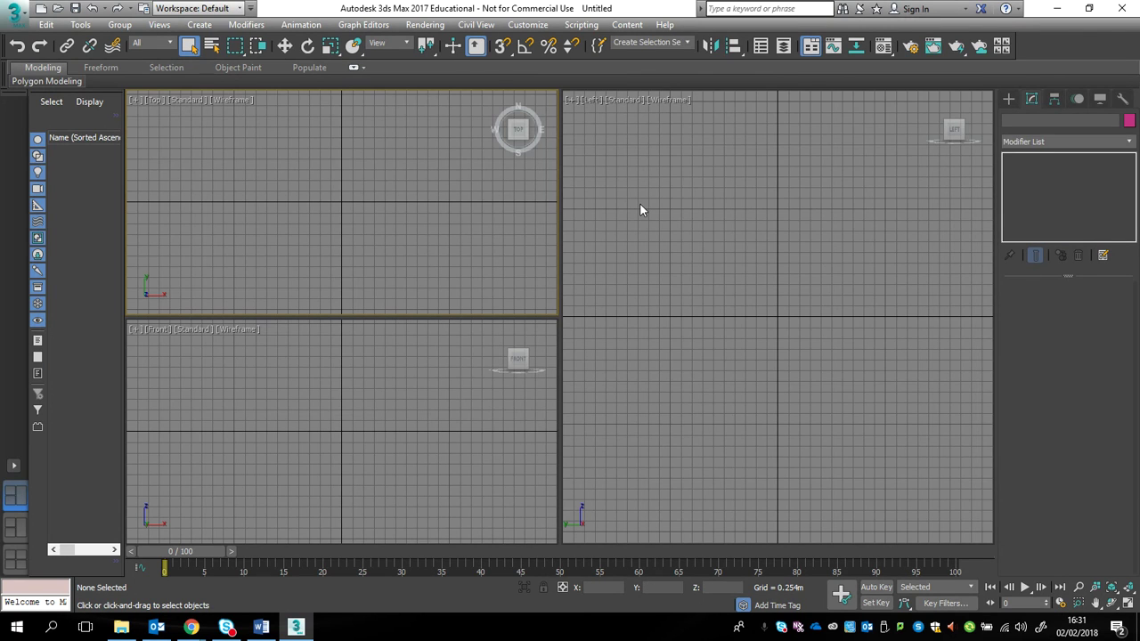
left_click(605, 163)
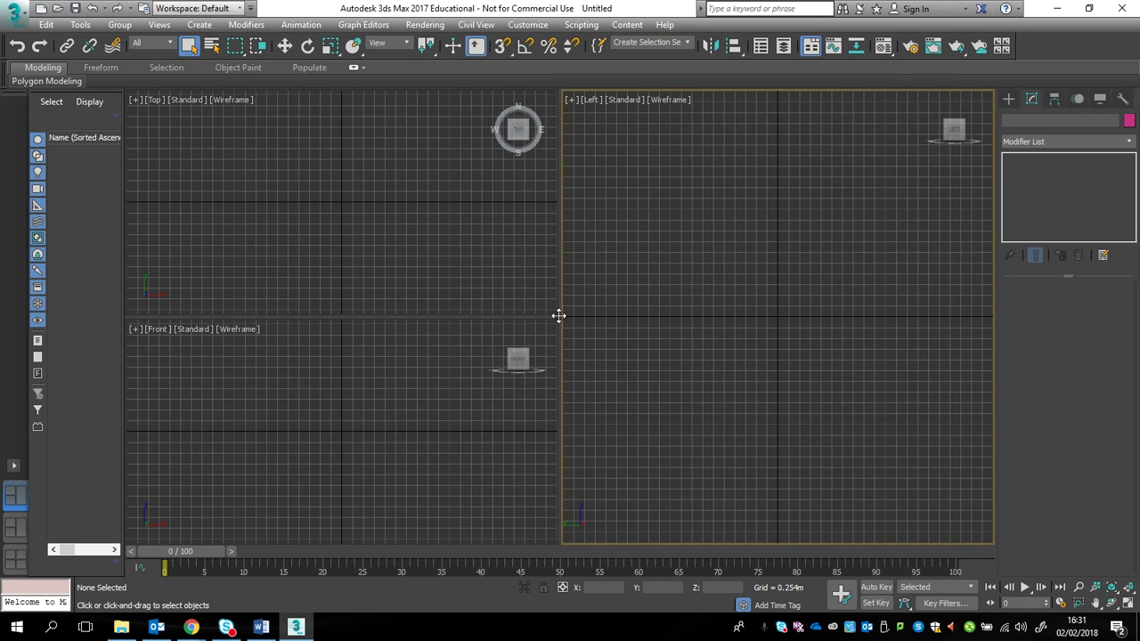
Widen the right-hand viewport and change it from Left to a Perspective view
left_click_drag(558, 315, 378, 318)
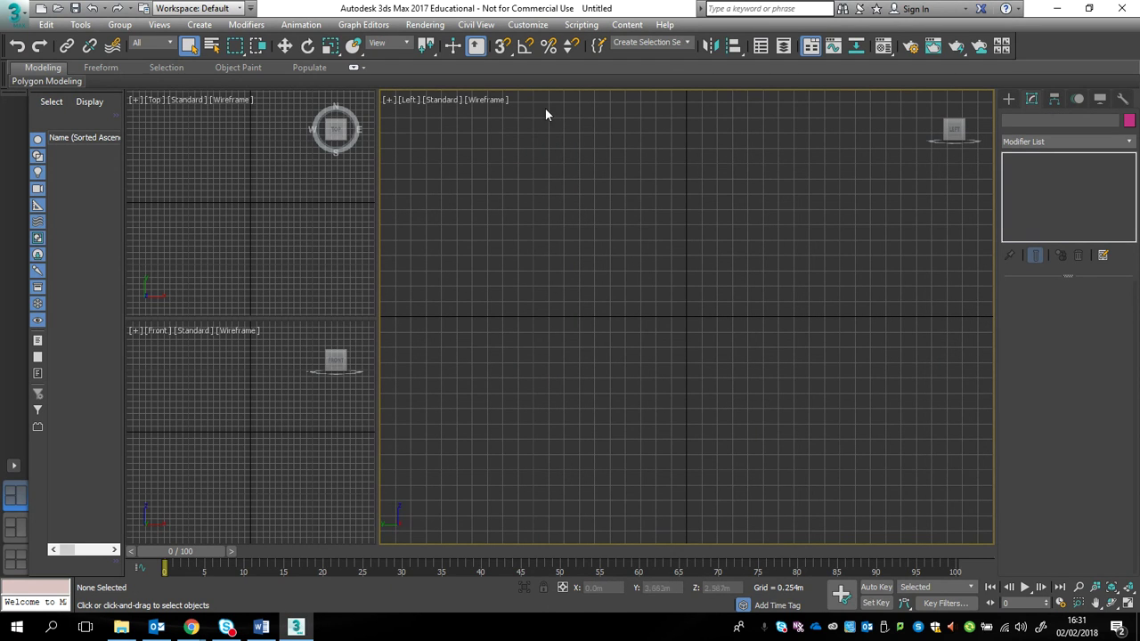
left_click(408, 100)
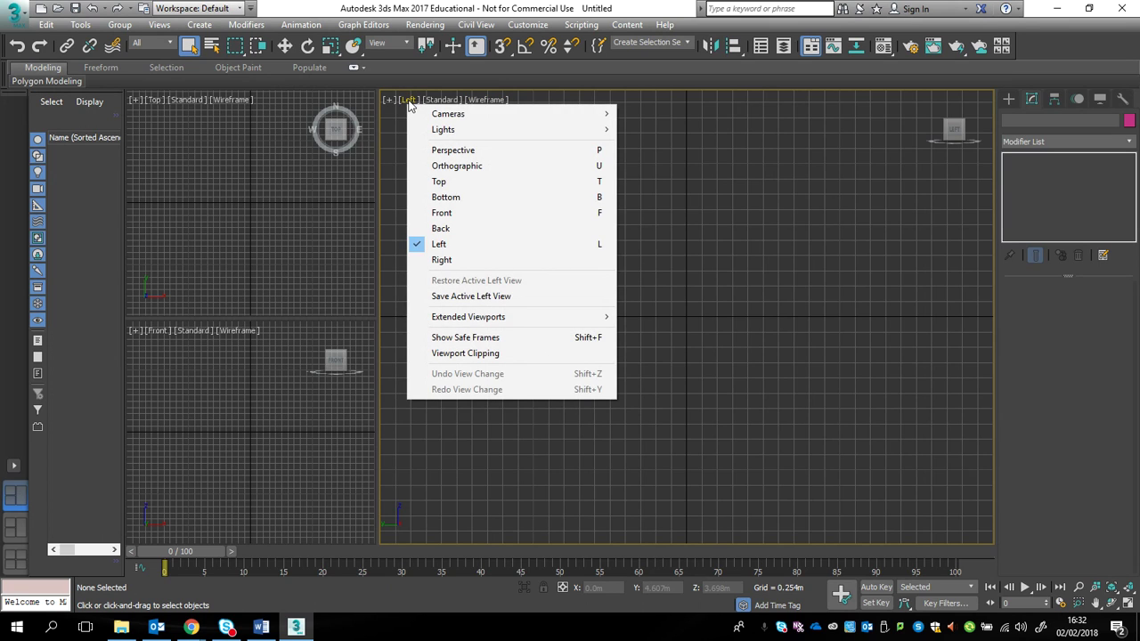
left_click(450, 154)
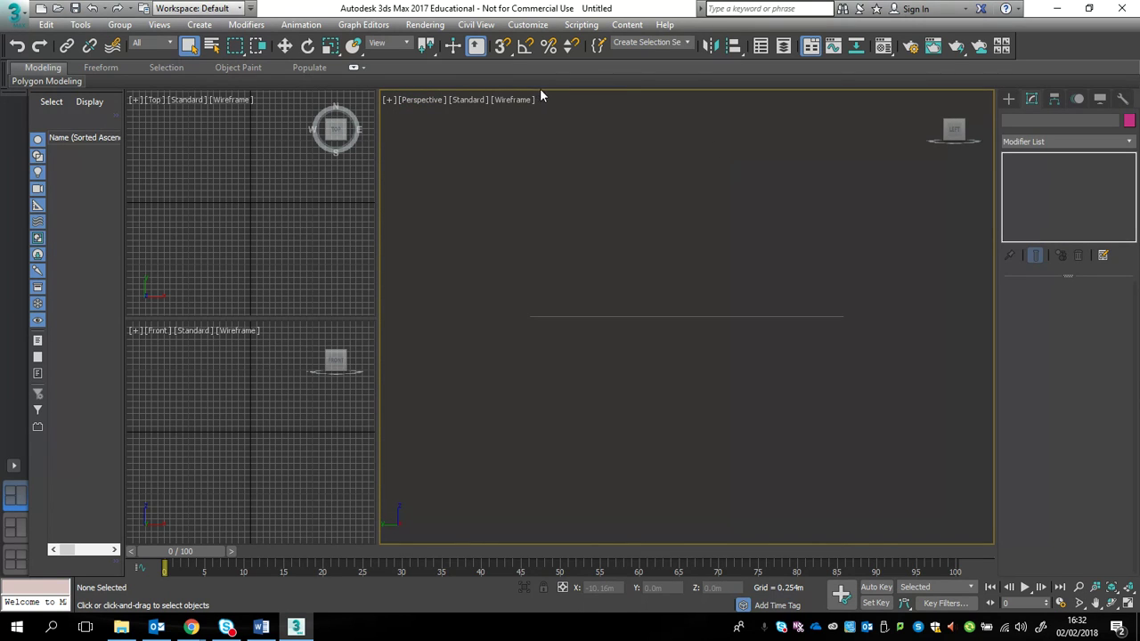
Give the Perspective view Default Shading, showing selected objects with edged faces
left_click(520, 101)
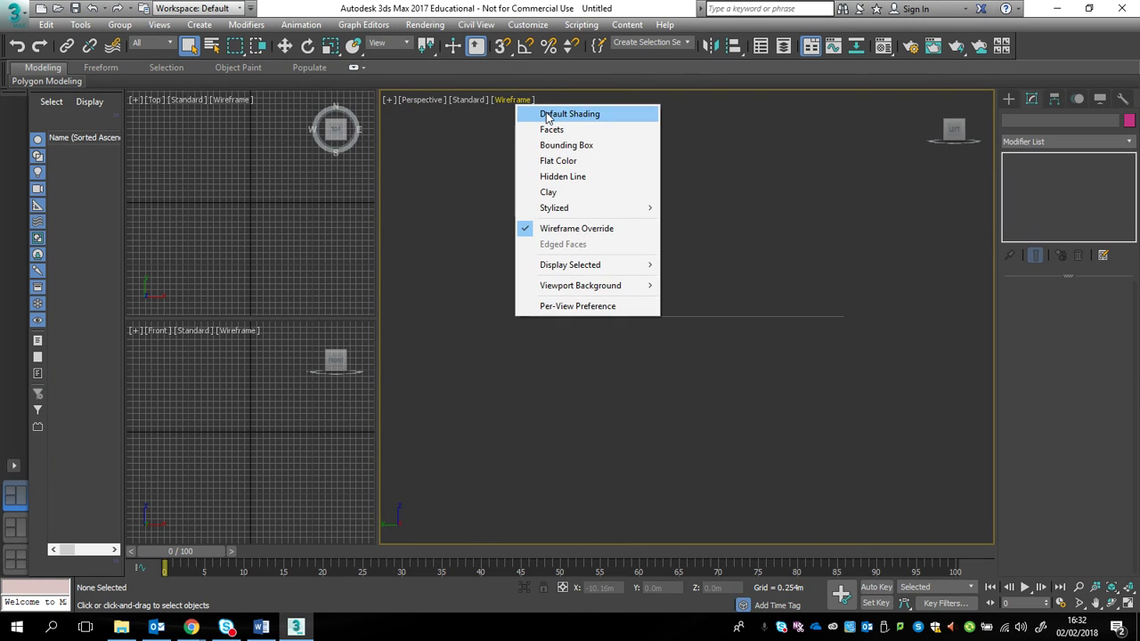
left_click(548, 116)
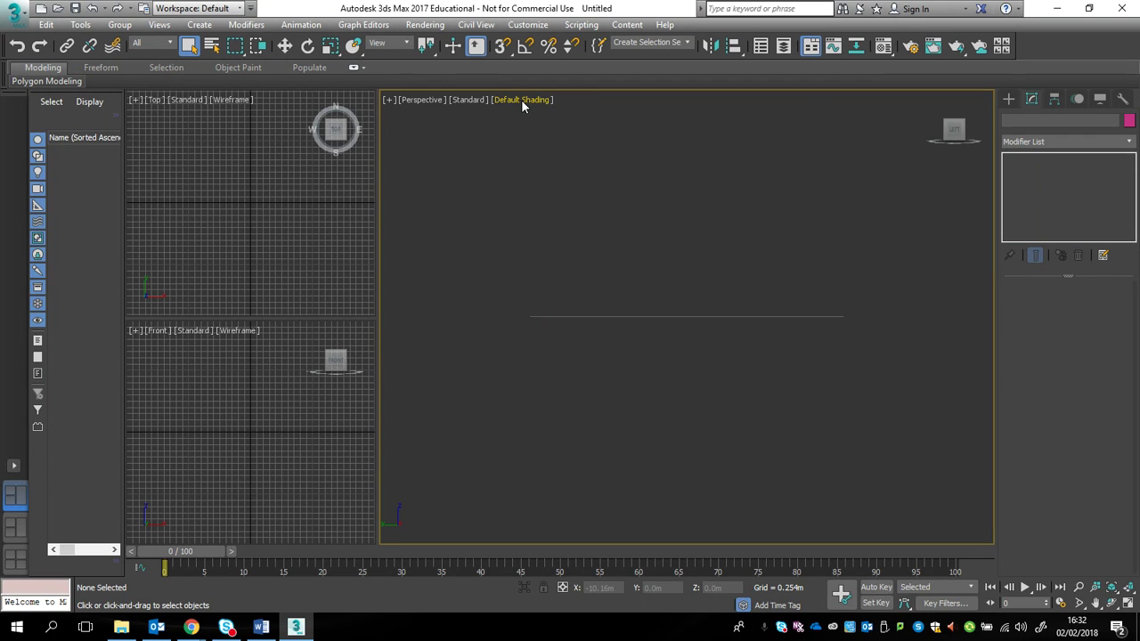
left_click(523, 100)
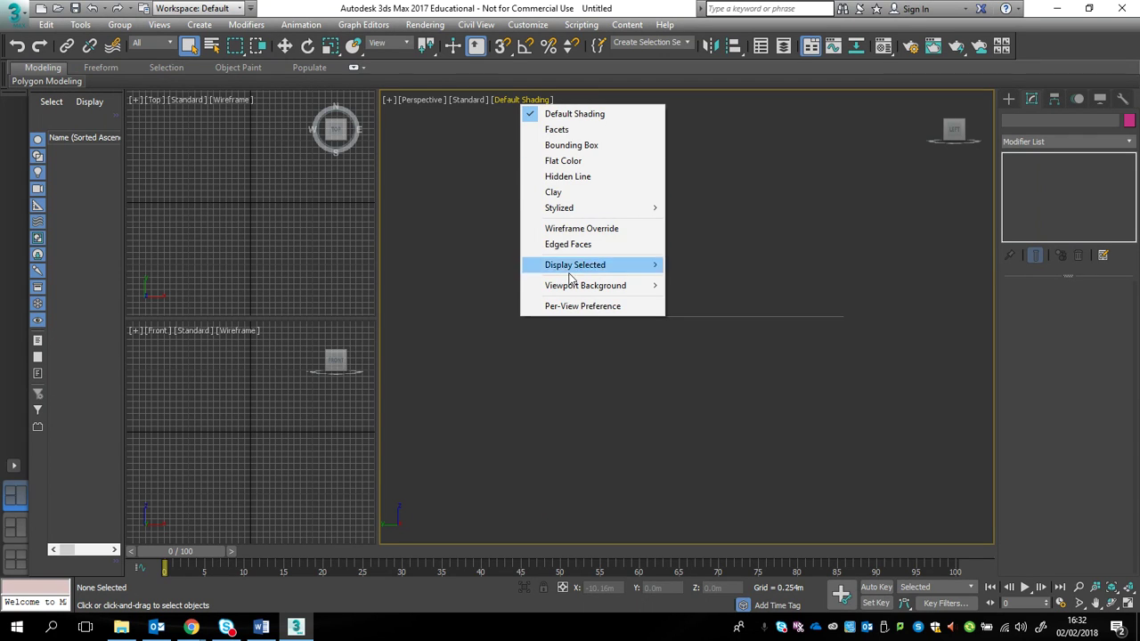
mouse_move(573, 266)
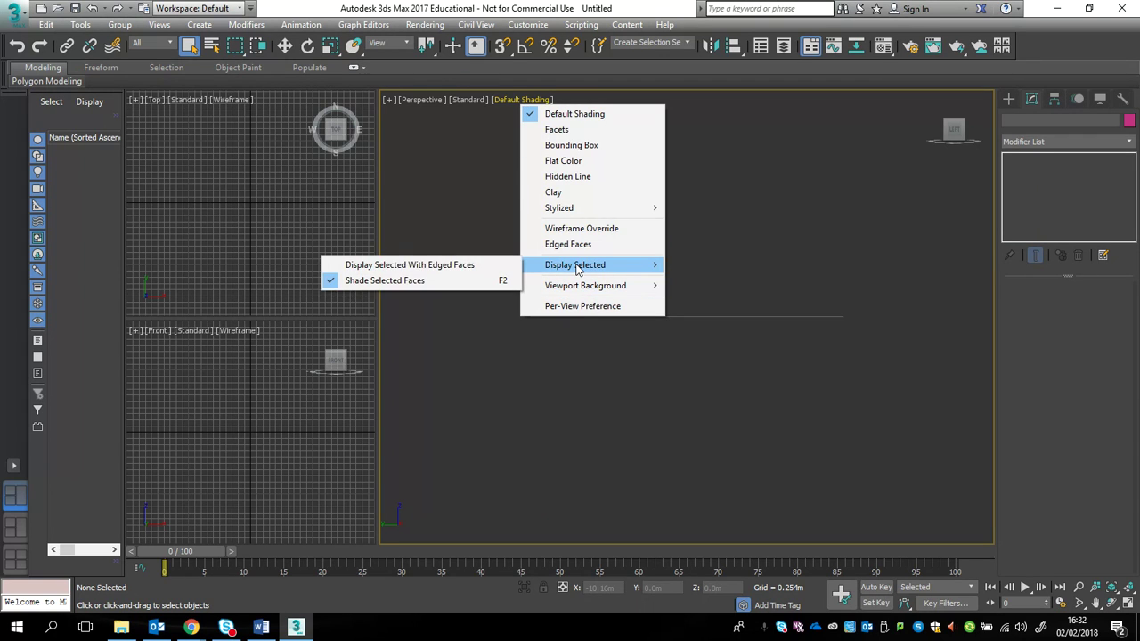
left_click(470, 267)
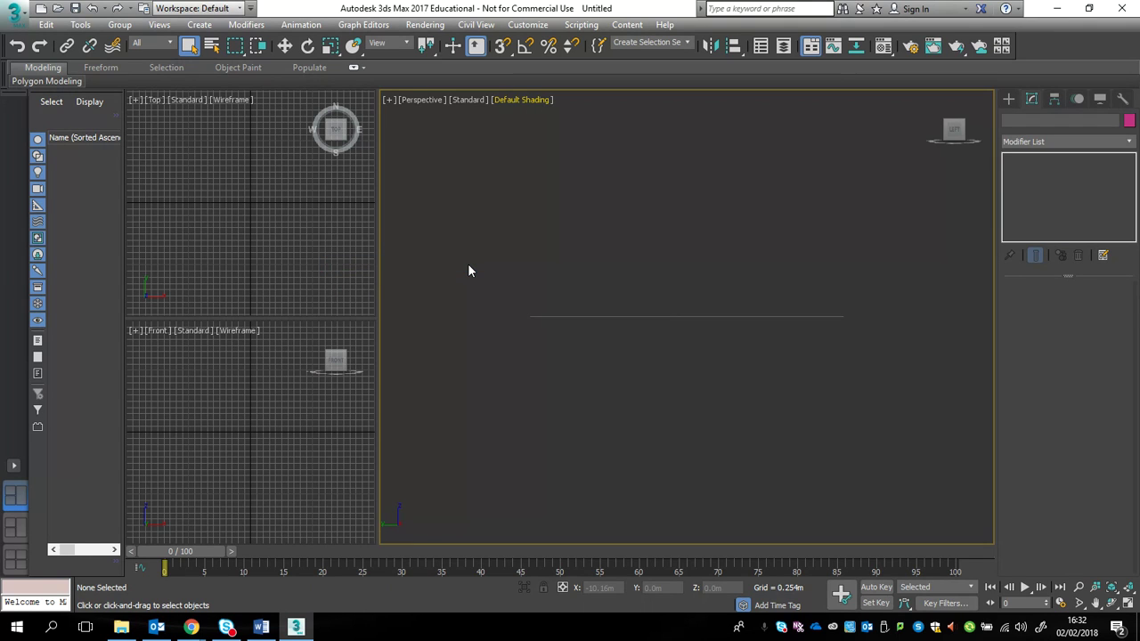
left_click(531, 107)
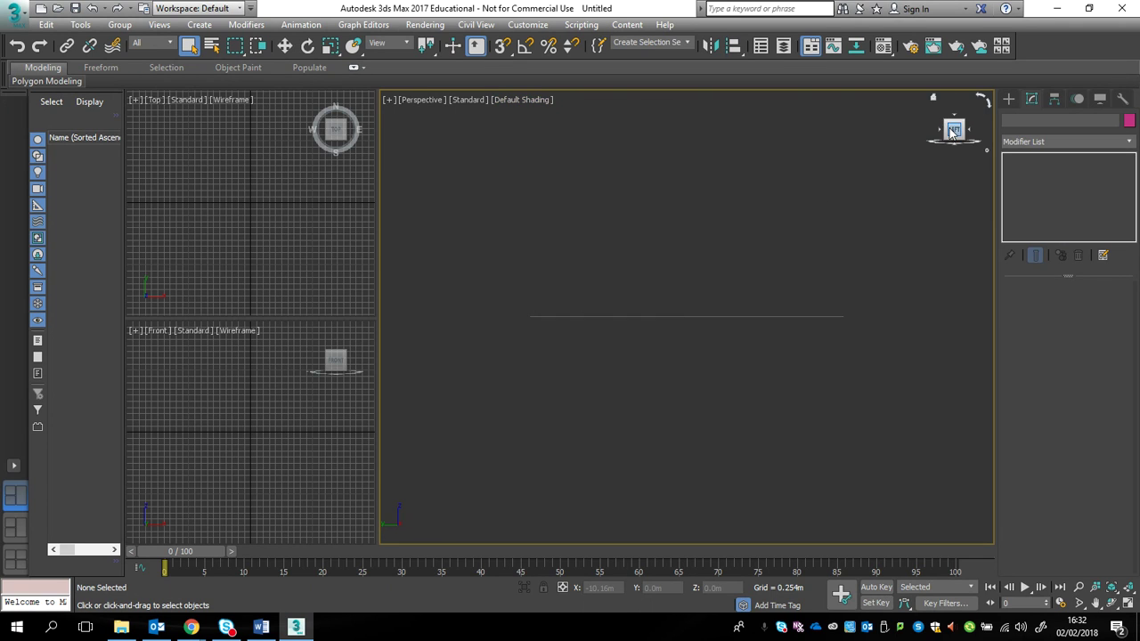
Return the Perspective view to its ViewCube home angle and bring up Render Setup
left_click(954, 131)
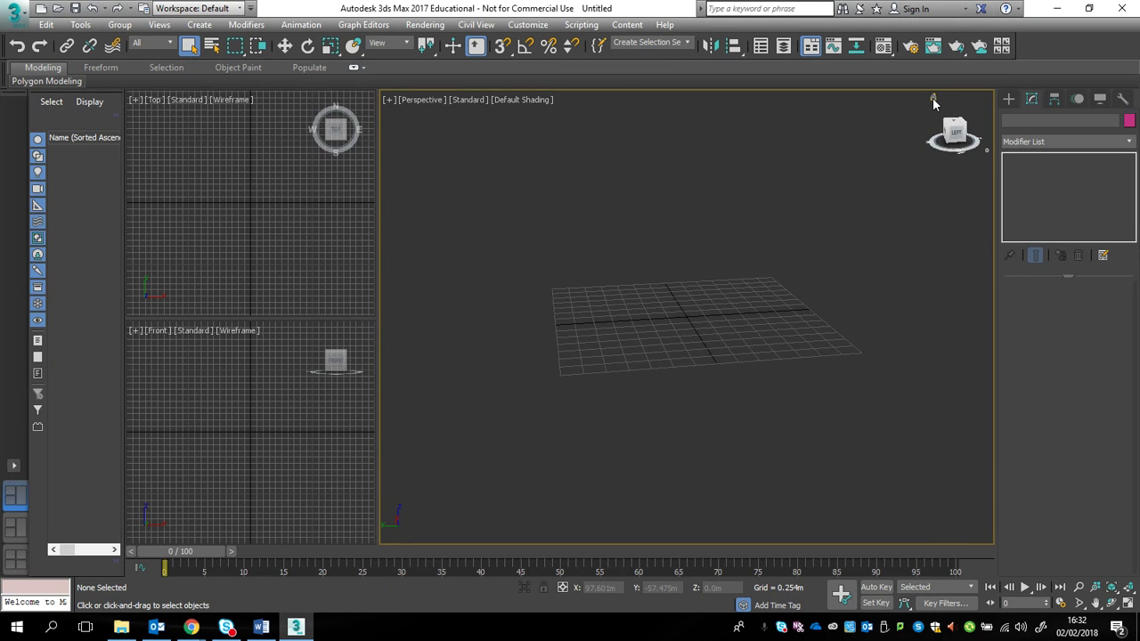
left_click(933, 100)
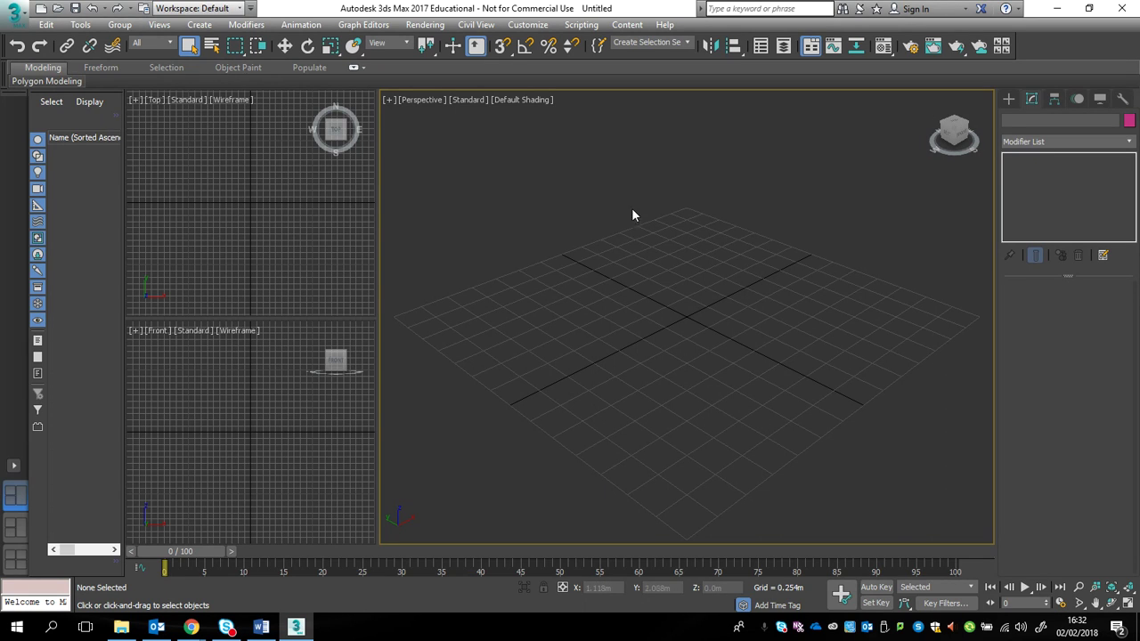
left_click(911, 46)
left_click(553, 136)
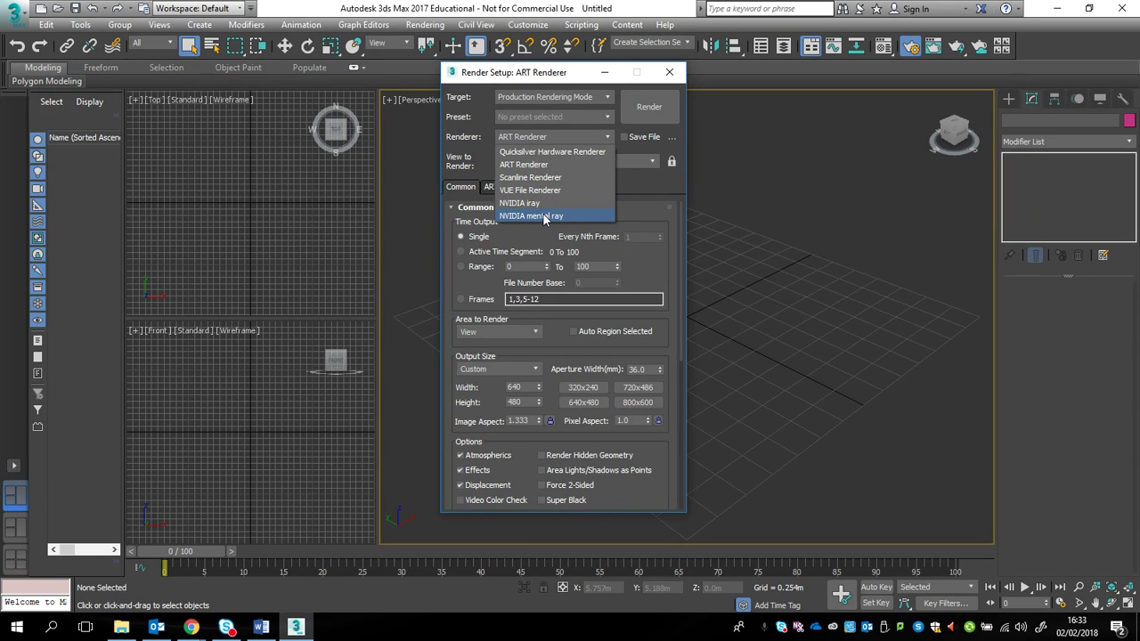
left_click(533, 166)
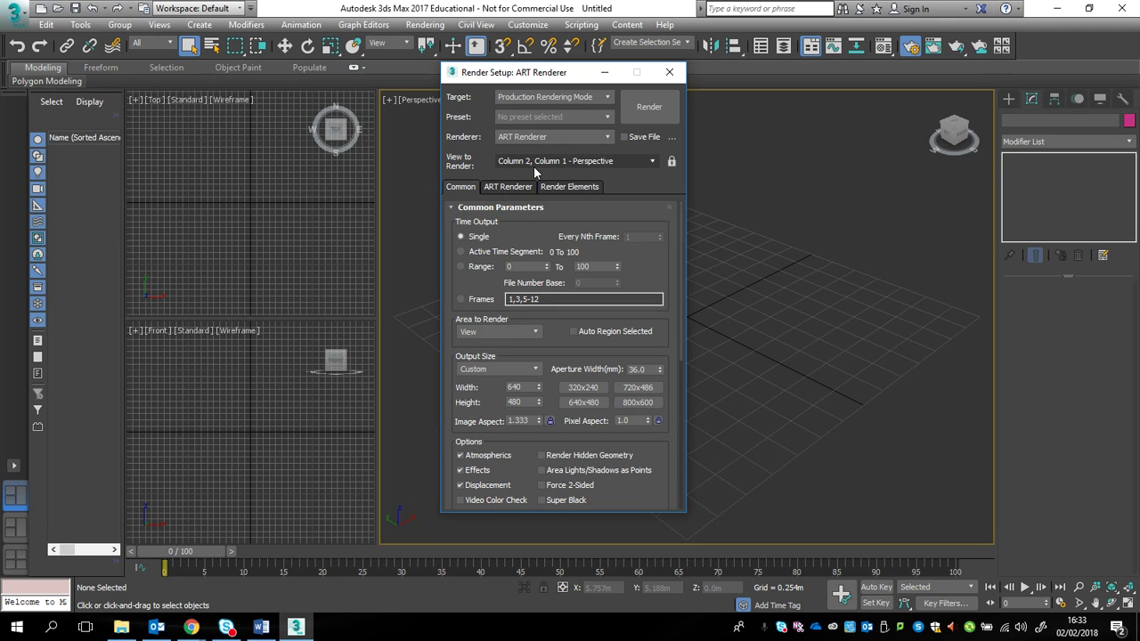
left_click(669, 72)
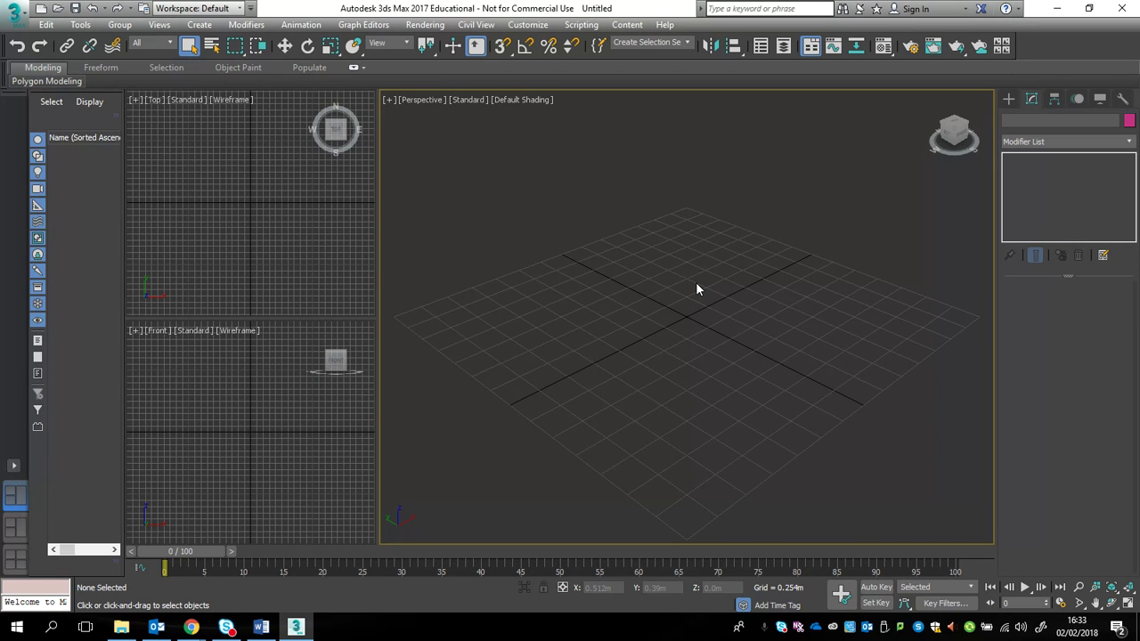
Create Plane001, a 3.583m by 3.531m floor plane, in the Perspective view
left_click(1012, 99)
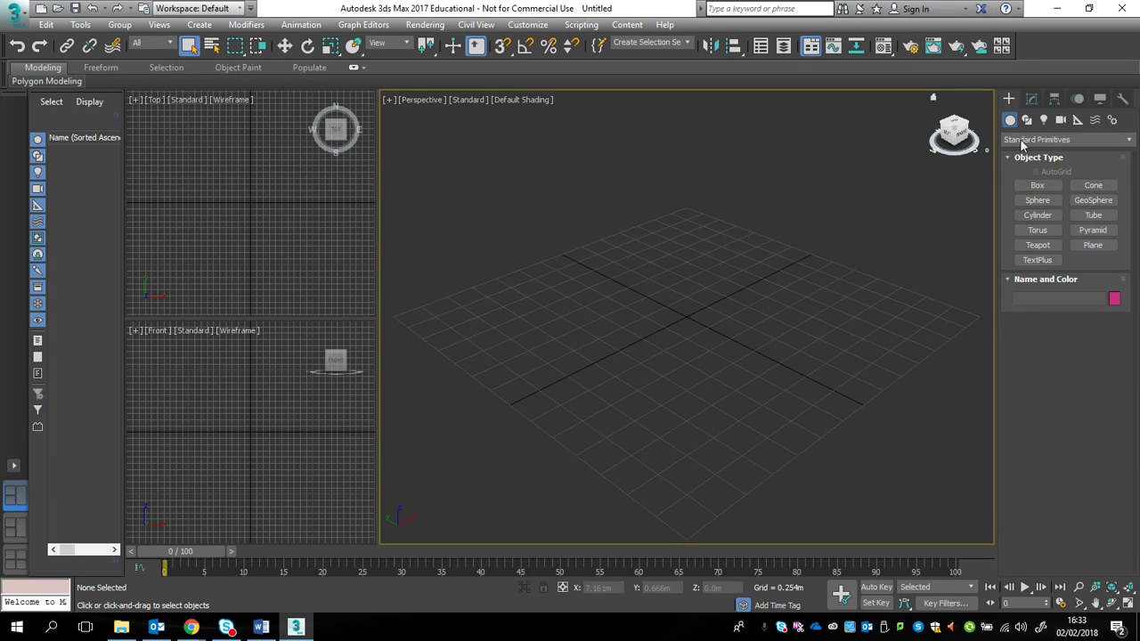
left_click(1090, 245)
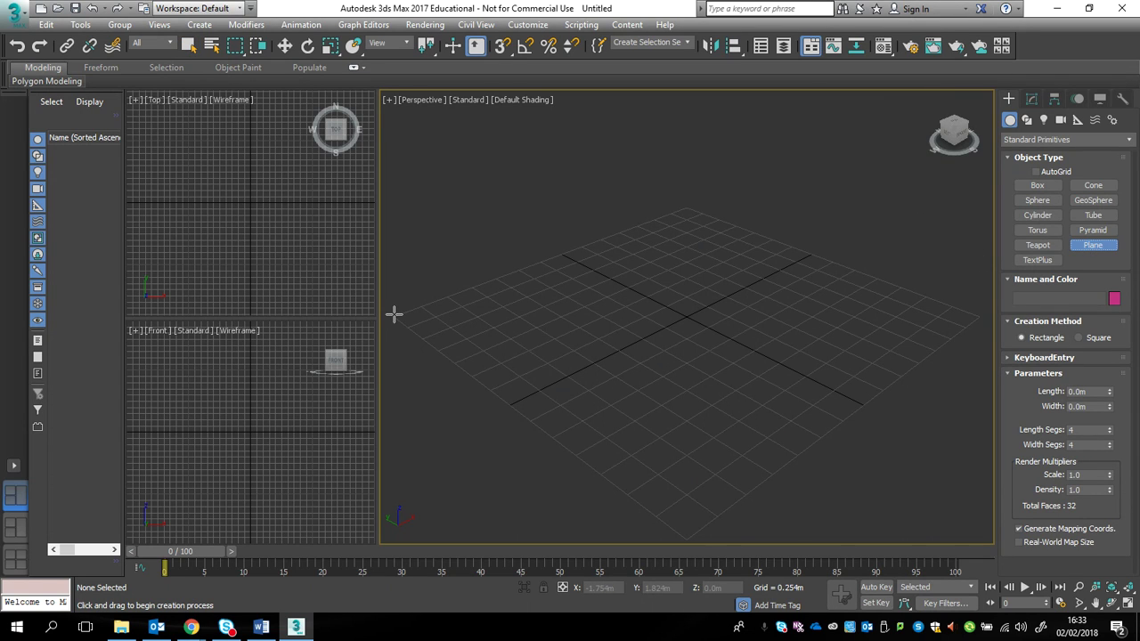
left_click_drag(394, 314, 977, 315)
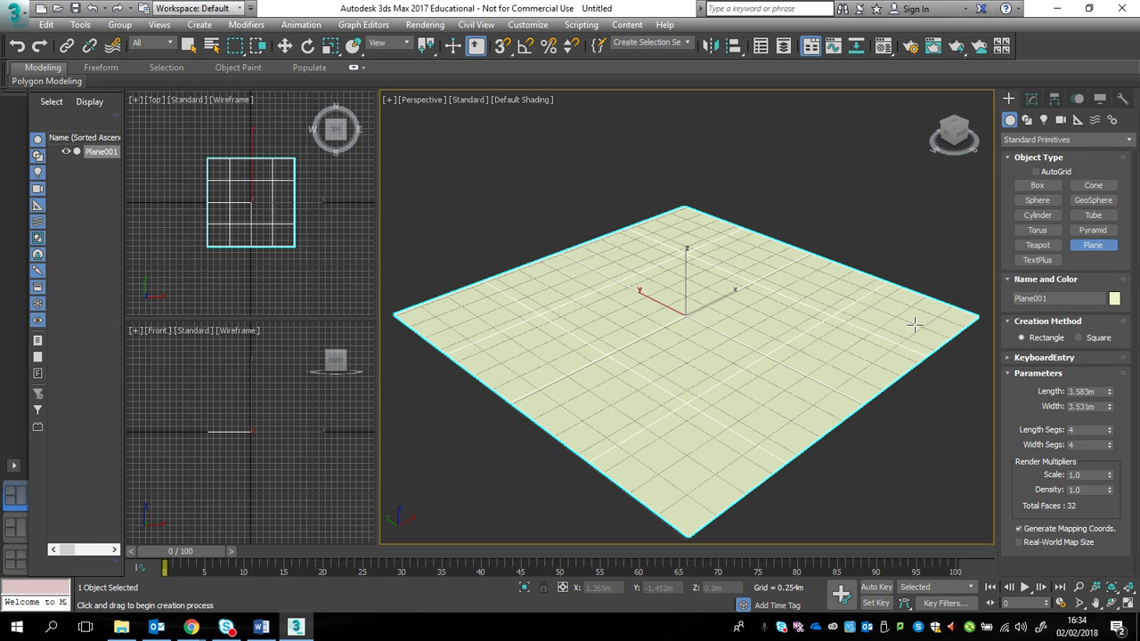
Drag the viewport dividers to enlarge the Top view and widen the Perspective view
left_click(1079, 587)
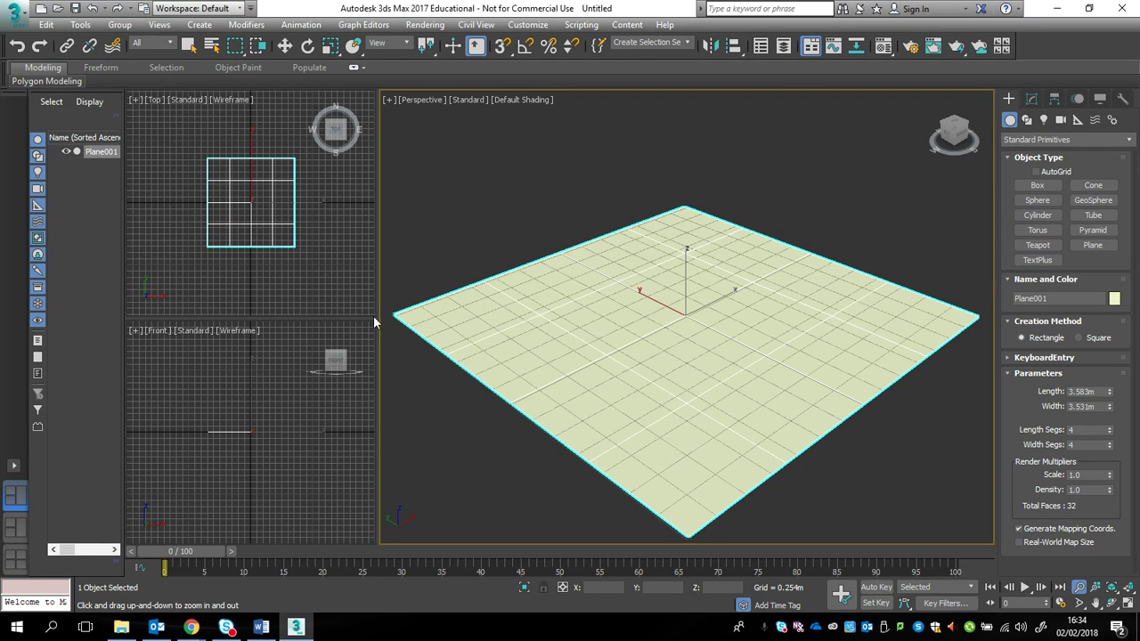
left_click_drag(377, 318, 599, 447)
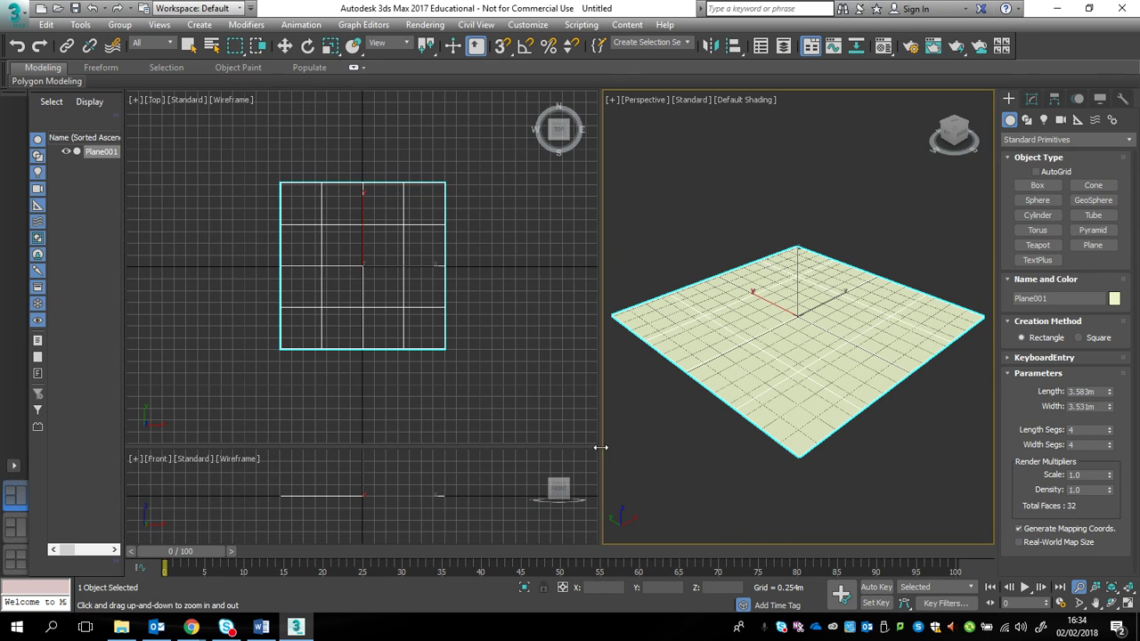
left_click_drag(599, 448, 591, 405)
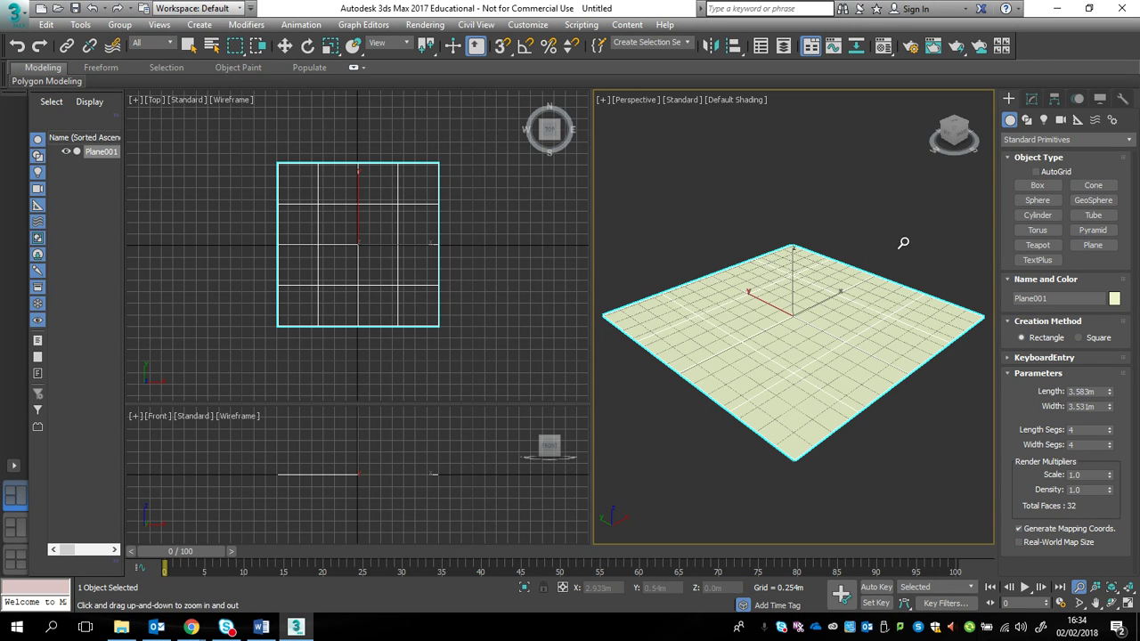
left_click(1040, 140)
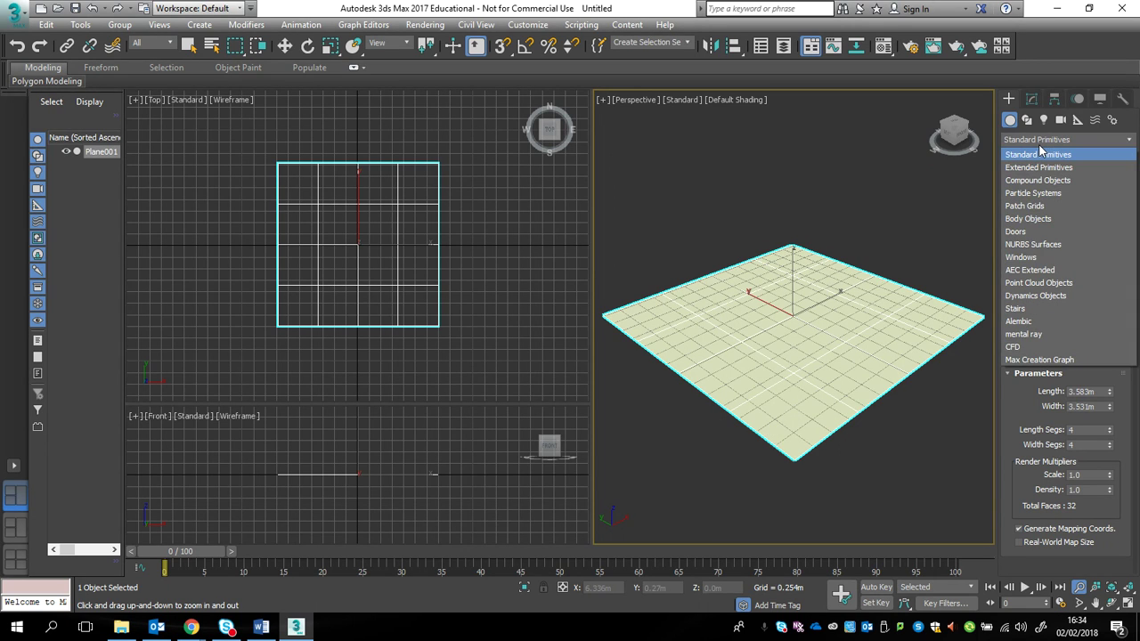
Choose the AEC Extended Wall tool and start a wall at the floor's top-left corner
left_click(1027, 271)
left_click(1051, 201)
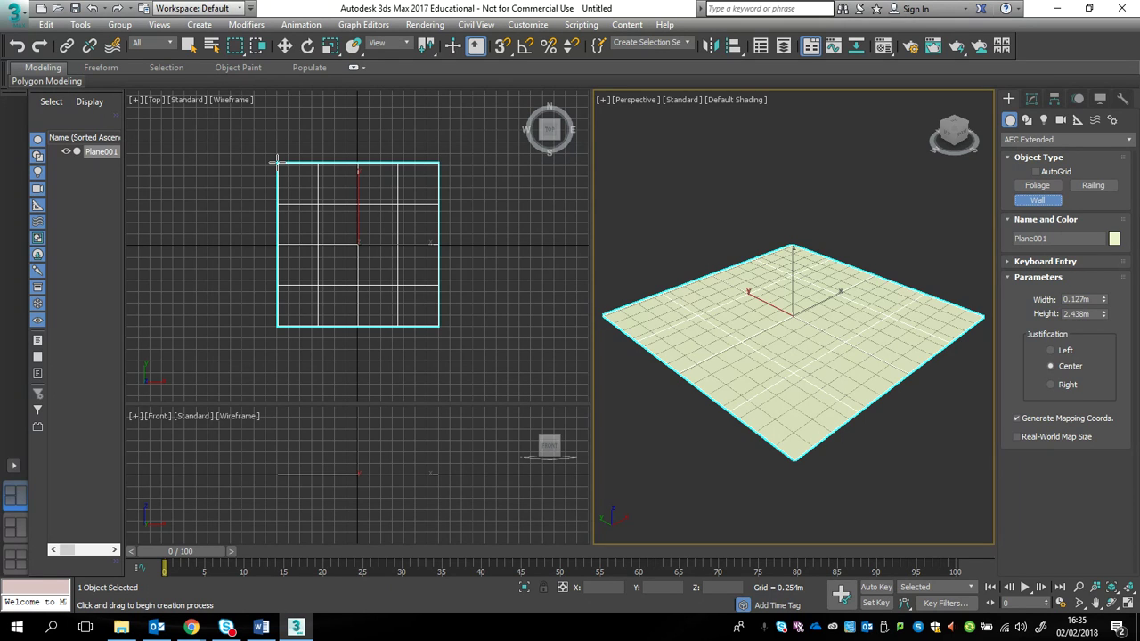
left_click(276, 161)
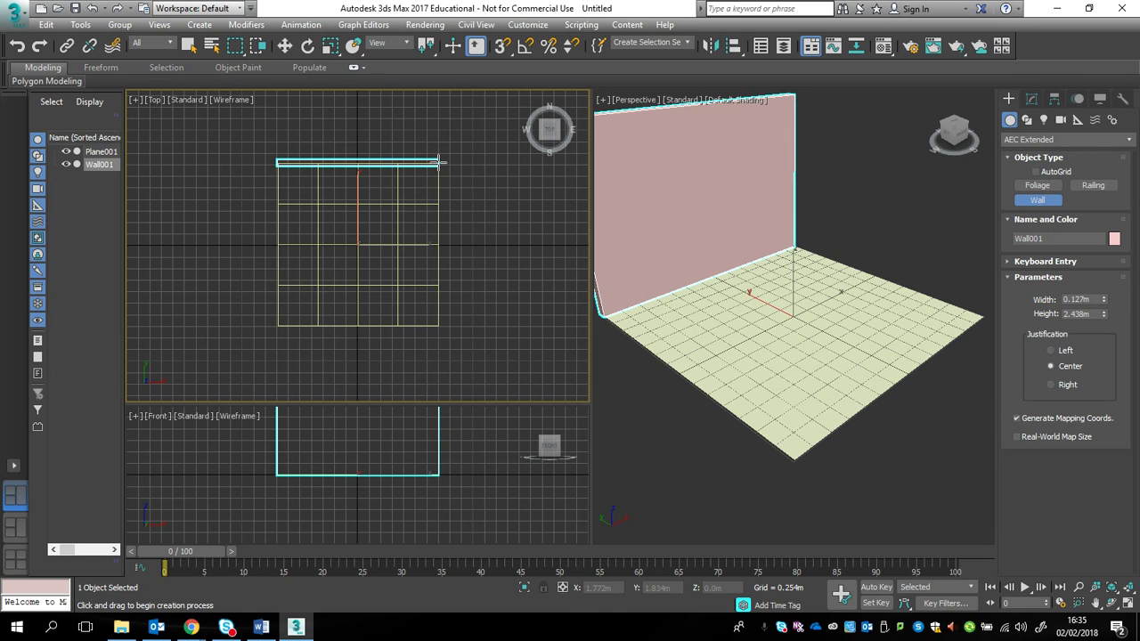
Trace walls along all four floor edges back to the start corner and accept welding
left_click(439, 161)
left_click(439, 161)
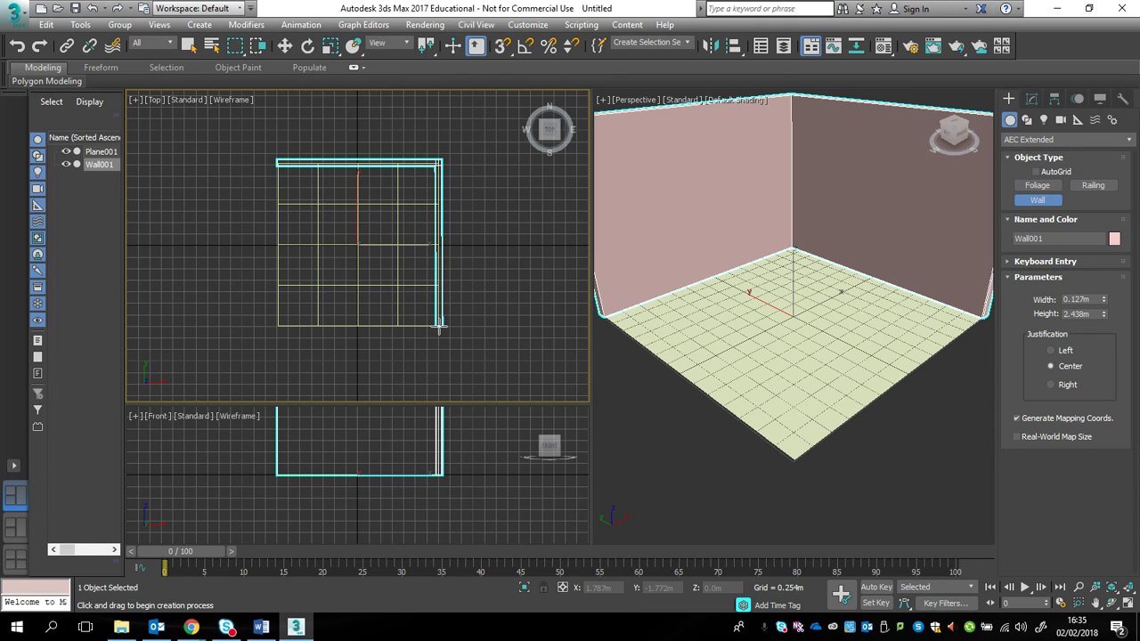
left_click(439, 327)
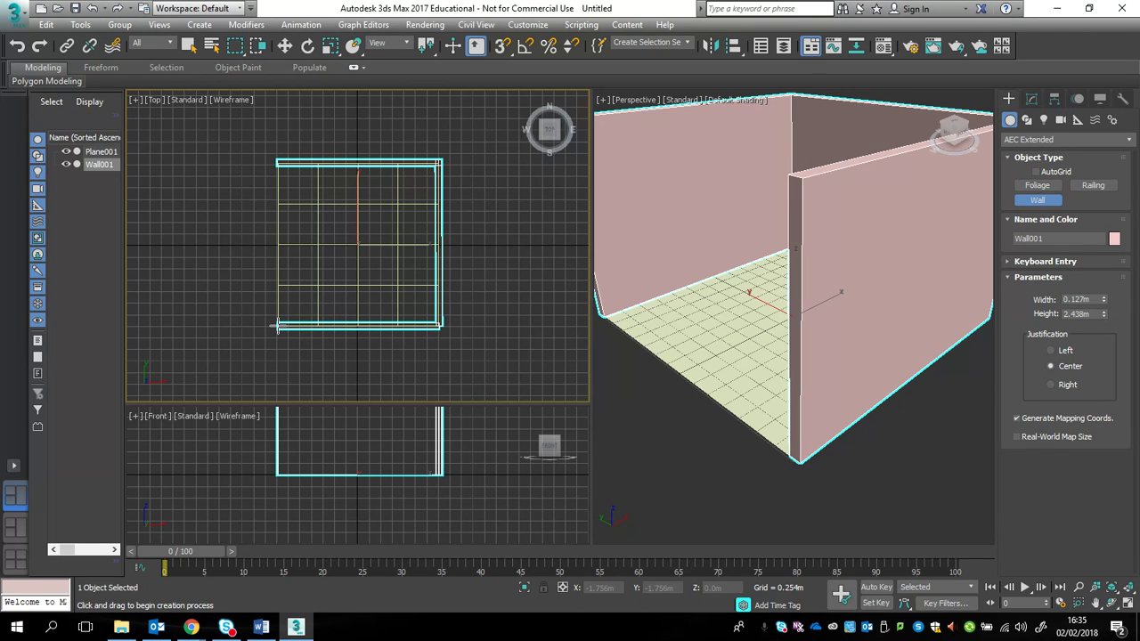
left_click(278, 326)
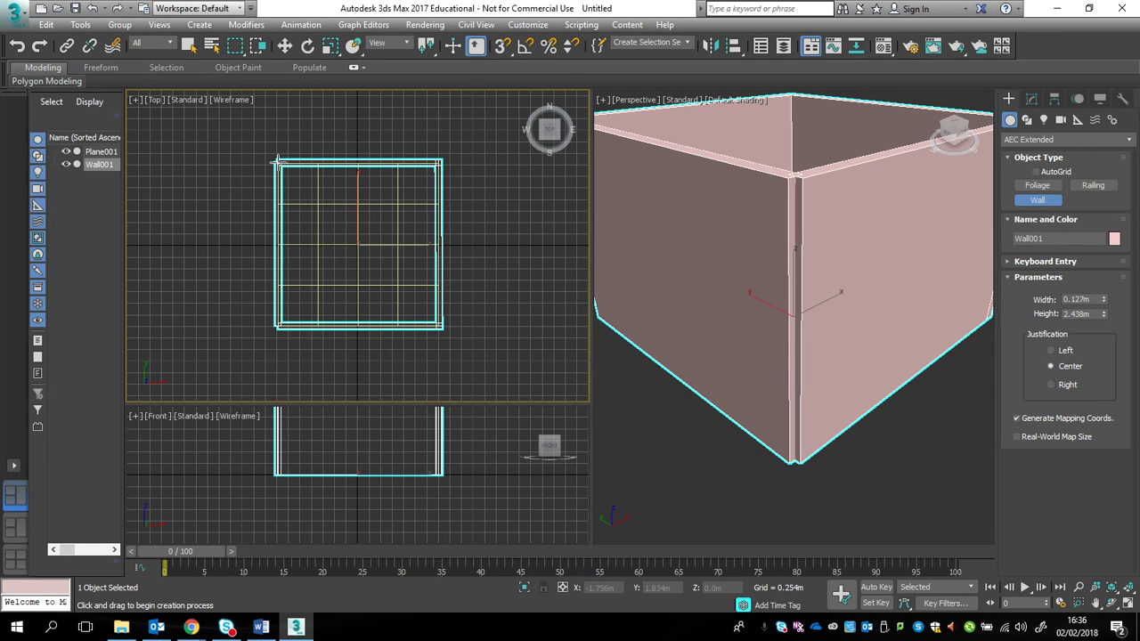
left_click(277, 163)
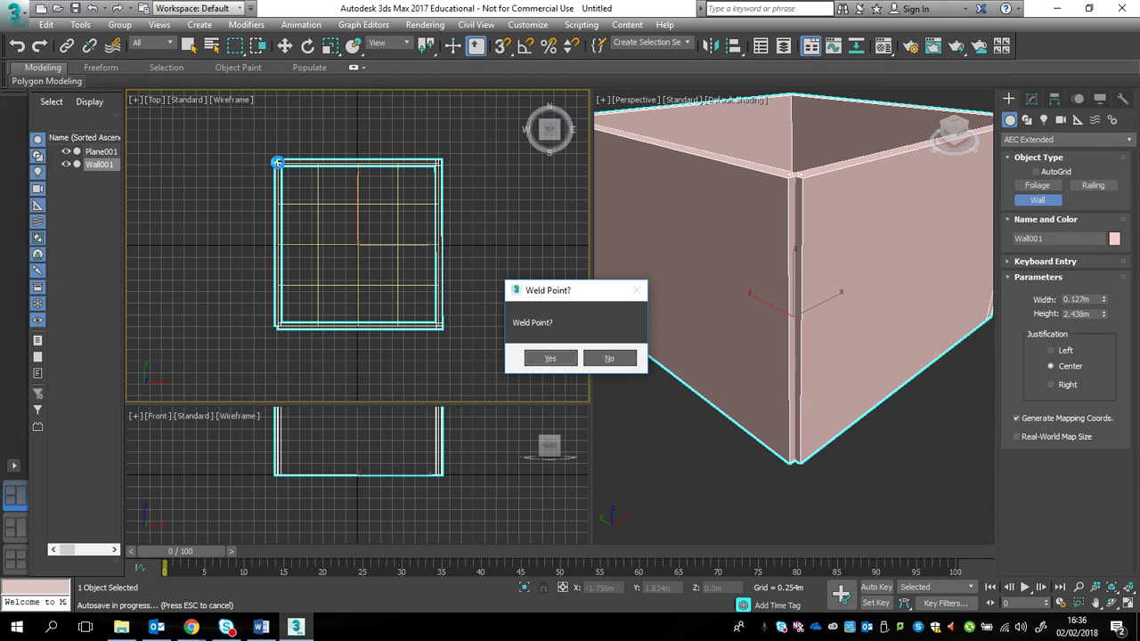
left_click(549, 357)
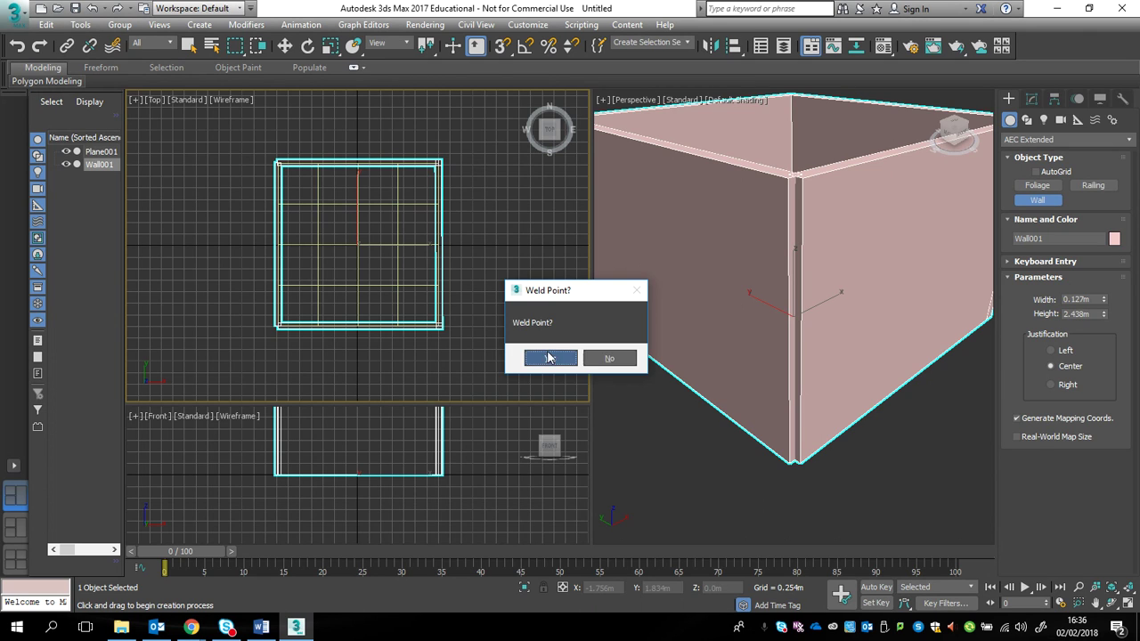
Weld the wall ends and end wall creation, leaving a closed four-sided Wall001
left_click(549, 357)
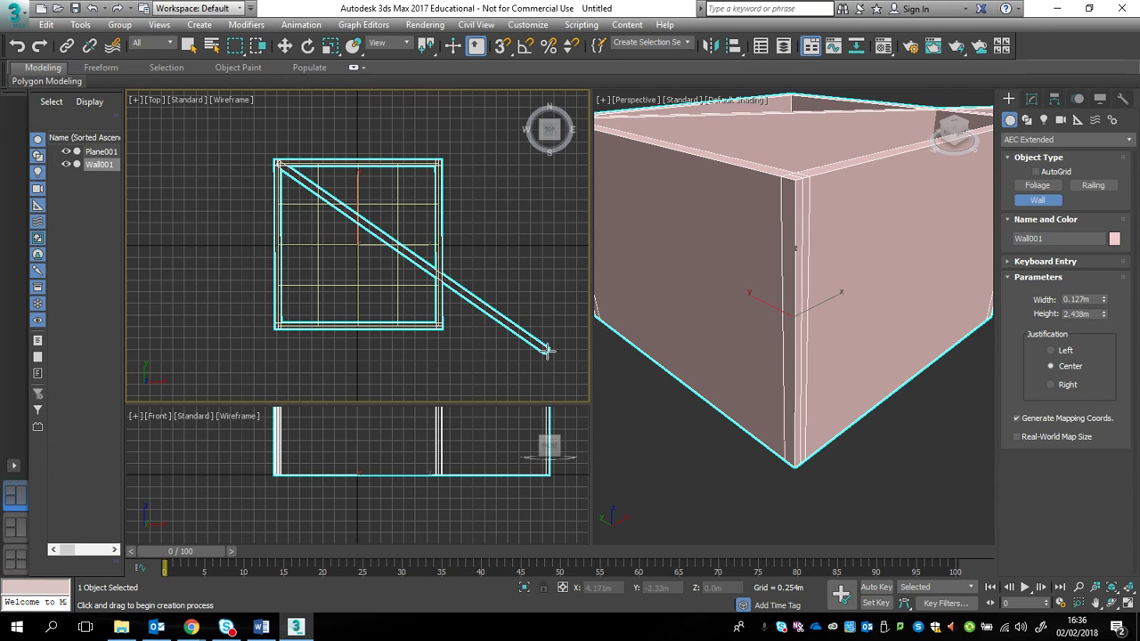
right_click(547, 350)
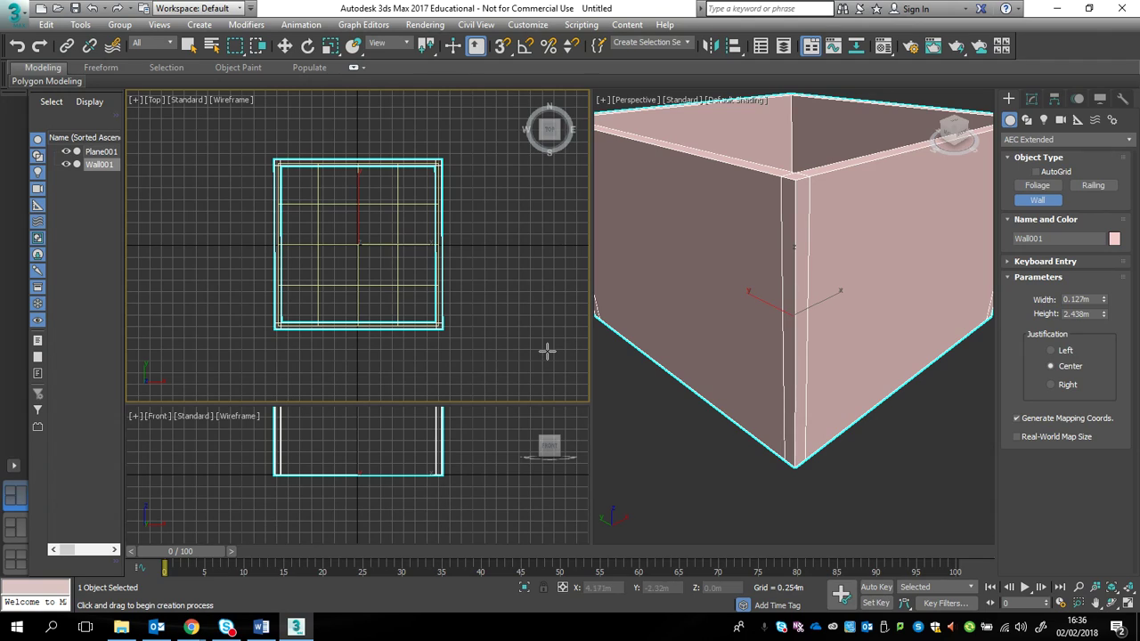
left_click(952, 130)
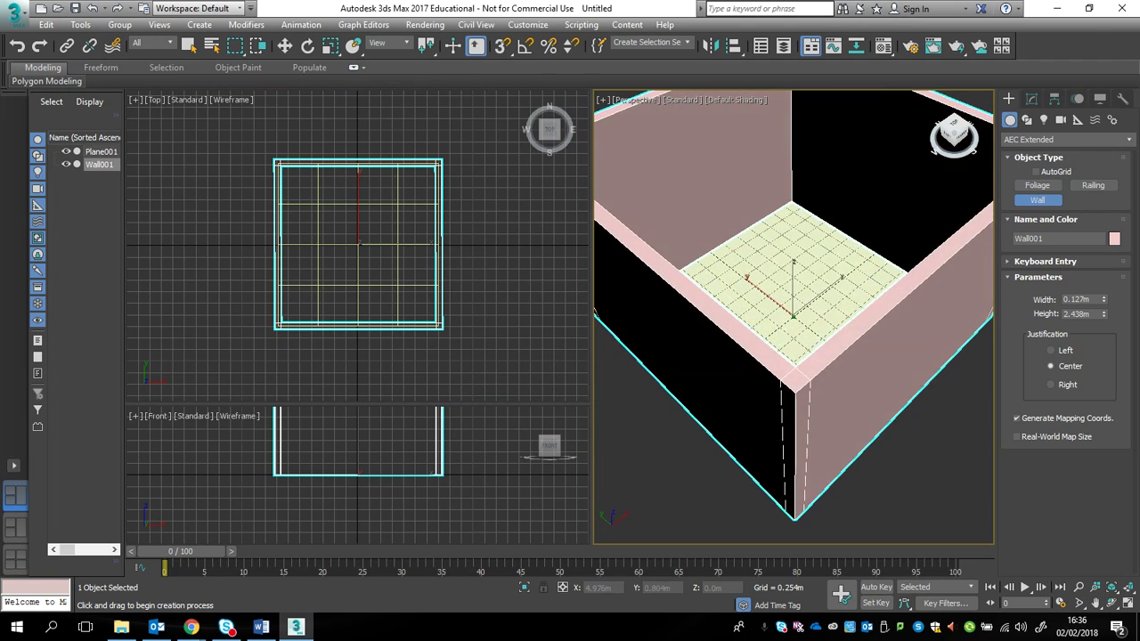
Orbit to look down into the room and switch the Create category to Doors
mouse_move(951, 132)
left_mouse_down()
mouse_move(958, 108)
mouse_move(955, 141)
mouse_move(954, 112)
mouse_move(953, 134)
mouse_move(953, 125)
left_mouse_up()
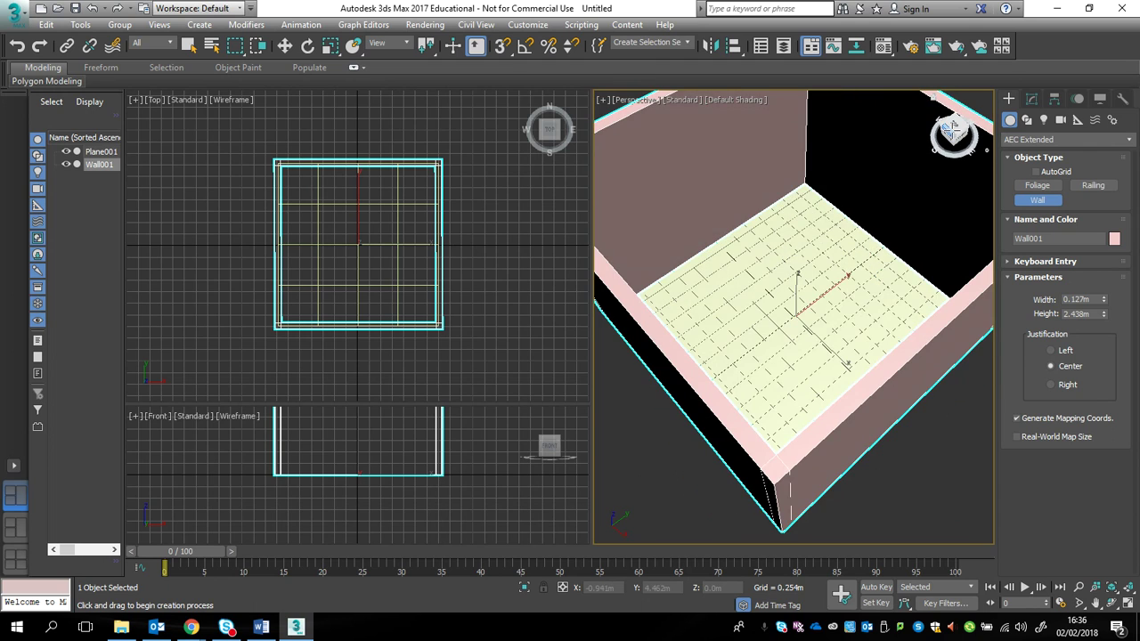
left_click(1031, 141)
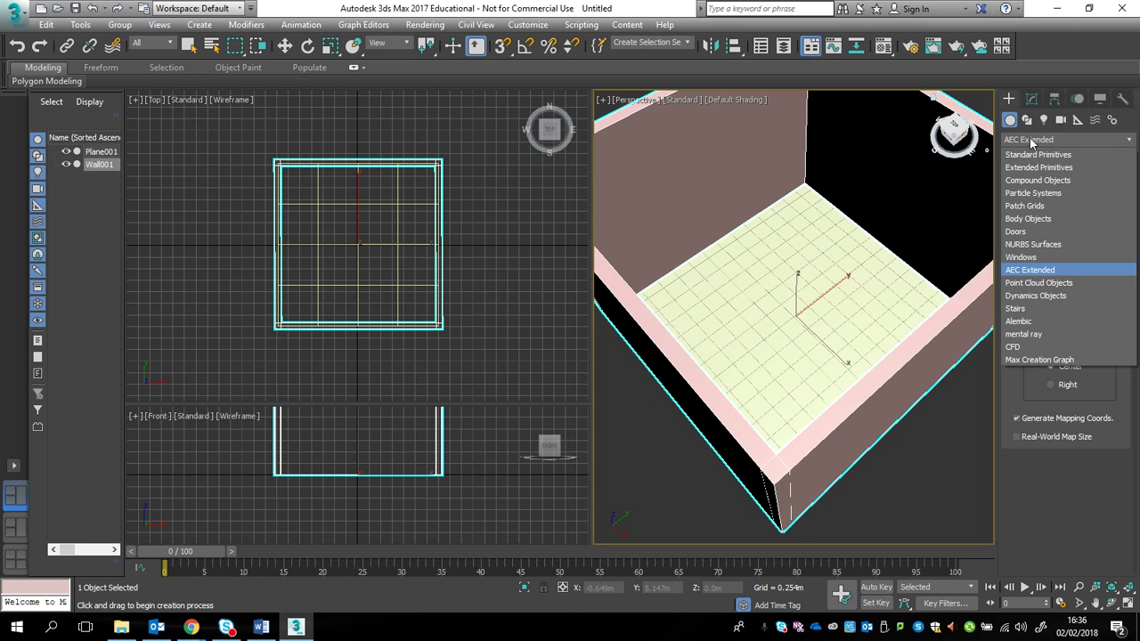
left_click(1024, 233)
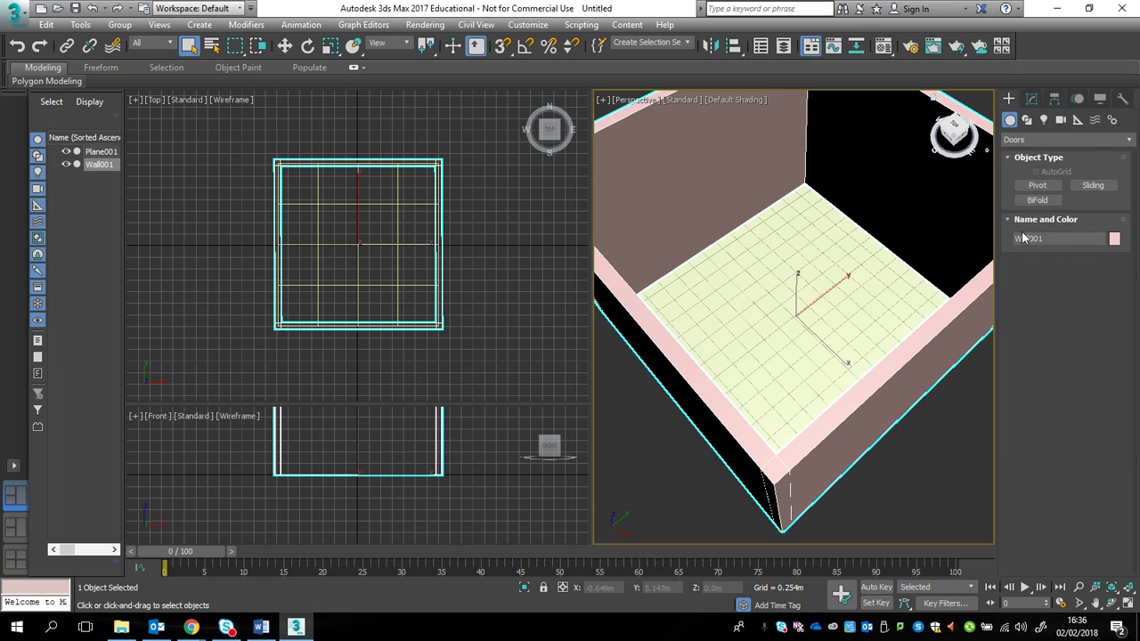
Choose the Pivot door type for creation
left_click(1039, 187)
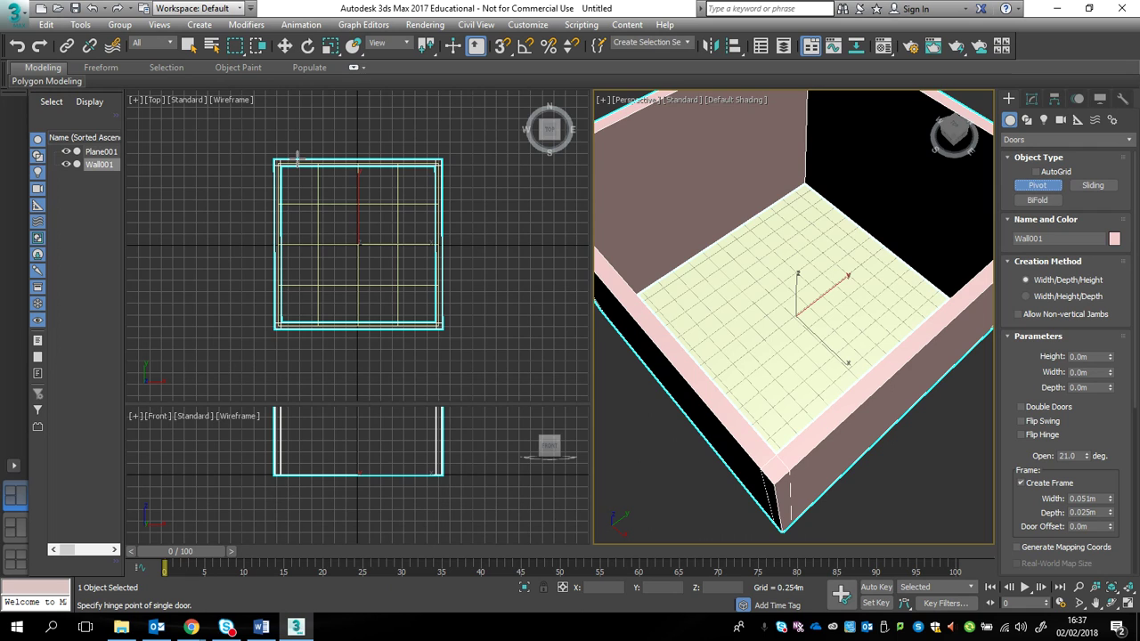
Place PivotDoor001 in the top wall: 1.756m wide, 0.125m deep, 2.179m tall, then open Modify
left_click(297, 159)
left_click_drag(298, 158, 378, 160)
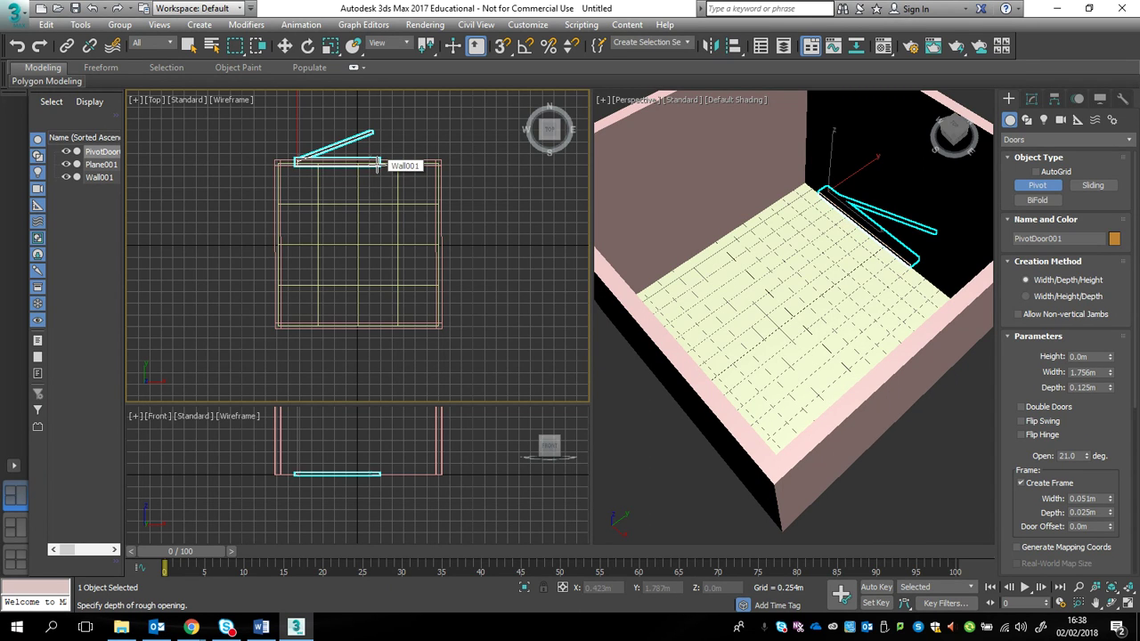
left_click(378, 167)
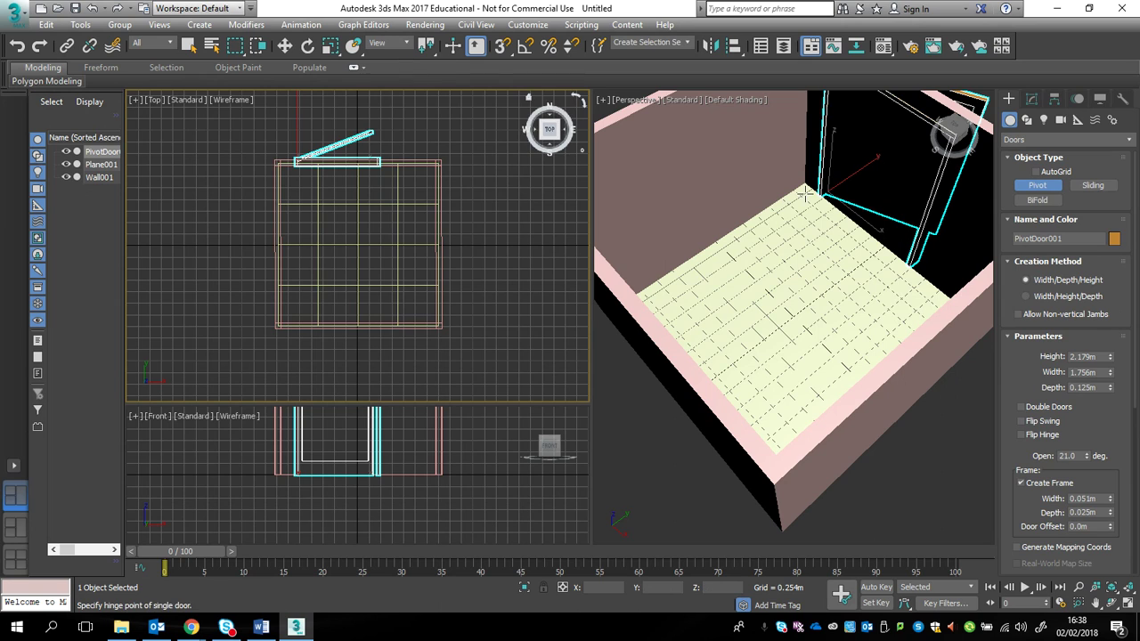
left_click(955, 116)
left_click_drag(953, 134, 952, 134)
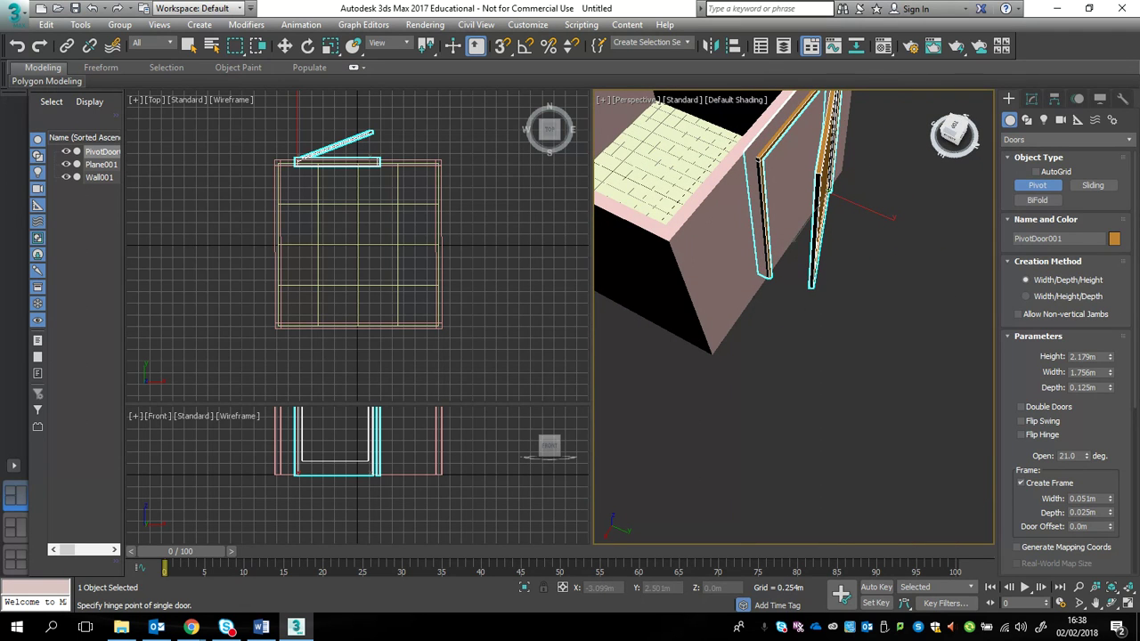
left_click(1034, 99)
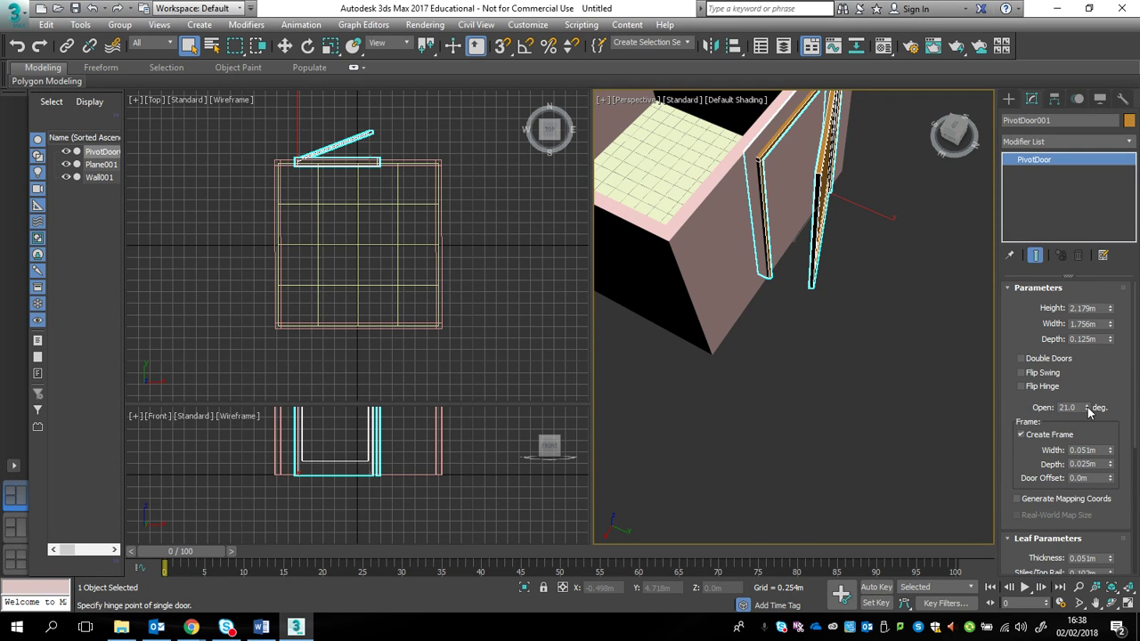
Close the door fully to 0° and then reopen it to 18°
left_click_drag(1085, 407, 1085, 428)
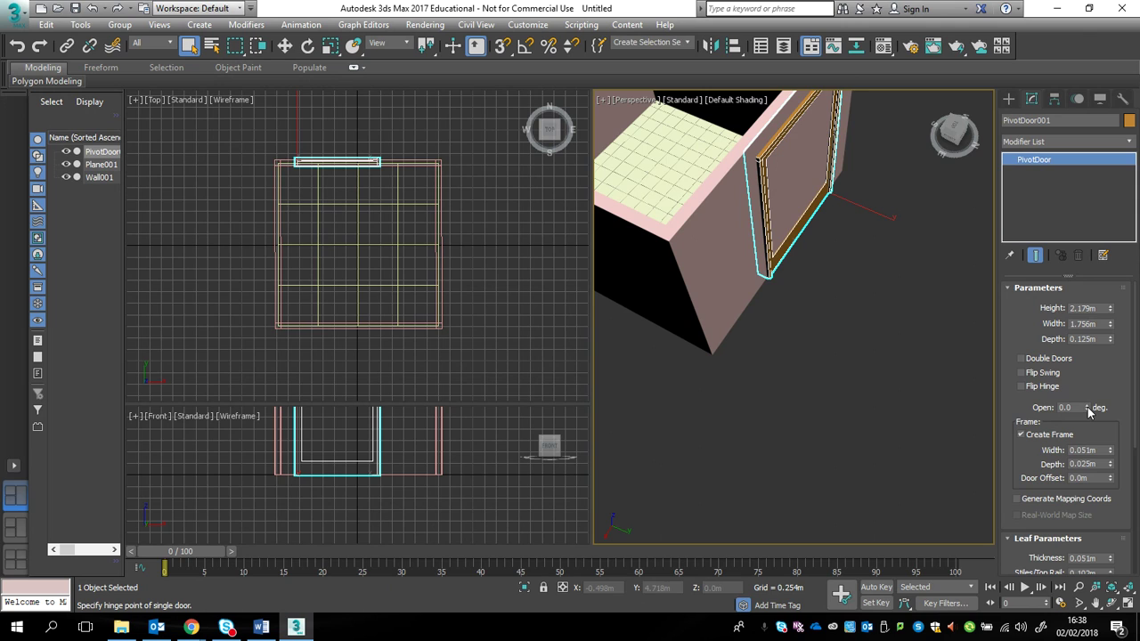
left_click_drag(1088, 407, 1088, 381)
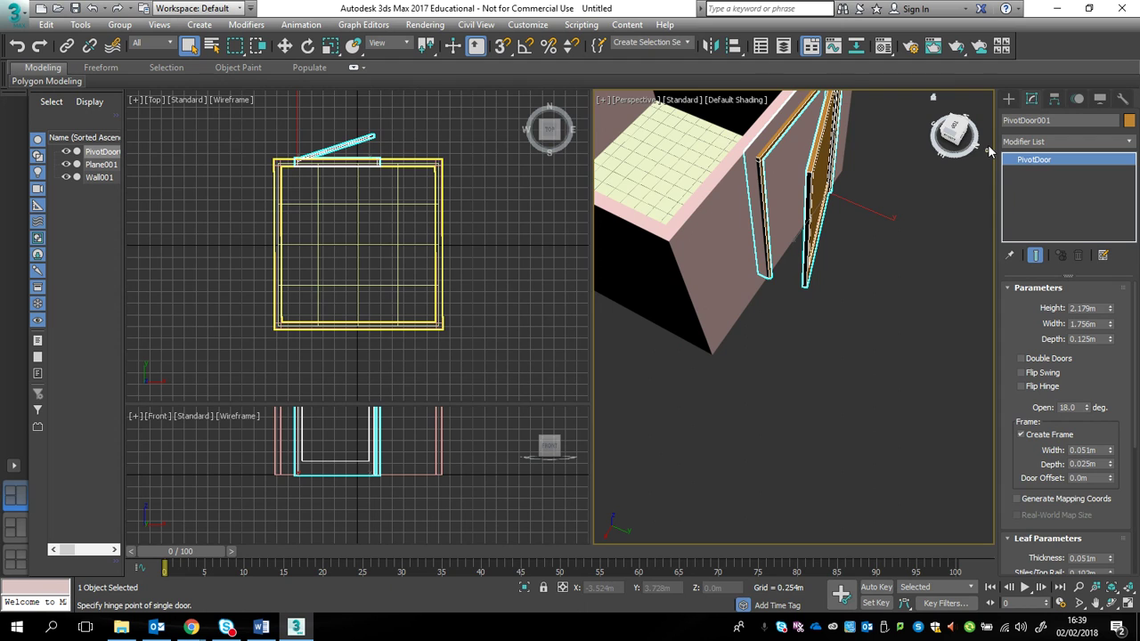
left_click_drag(953, 130, 952, 139)
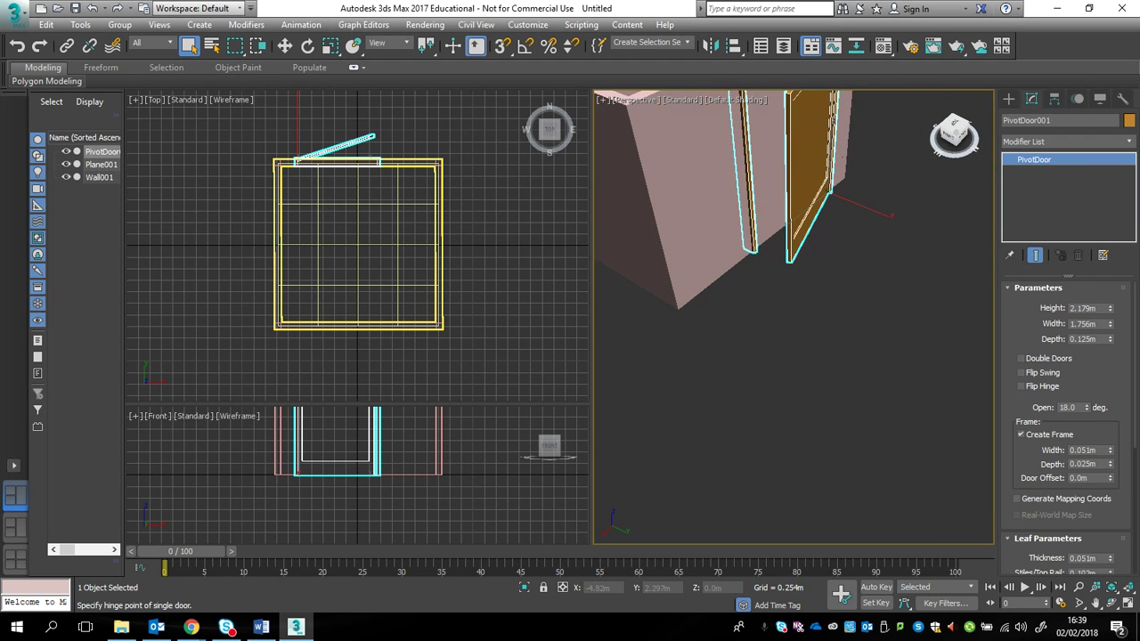
left_click(1096, 603)
Link the door to the wall so Wall001 becomes its parent
middle_click_drag(731, 200, 776, 377, "alt")
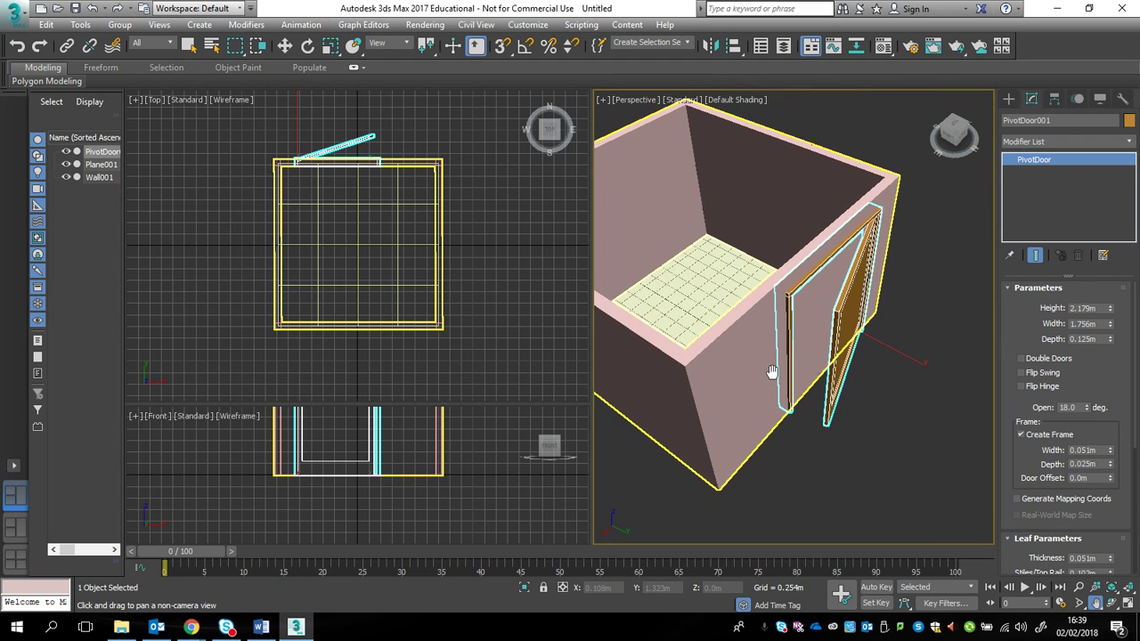
left_click(67, 46)
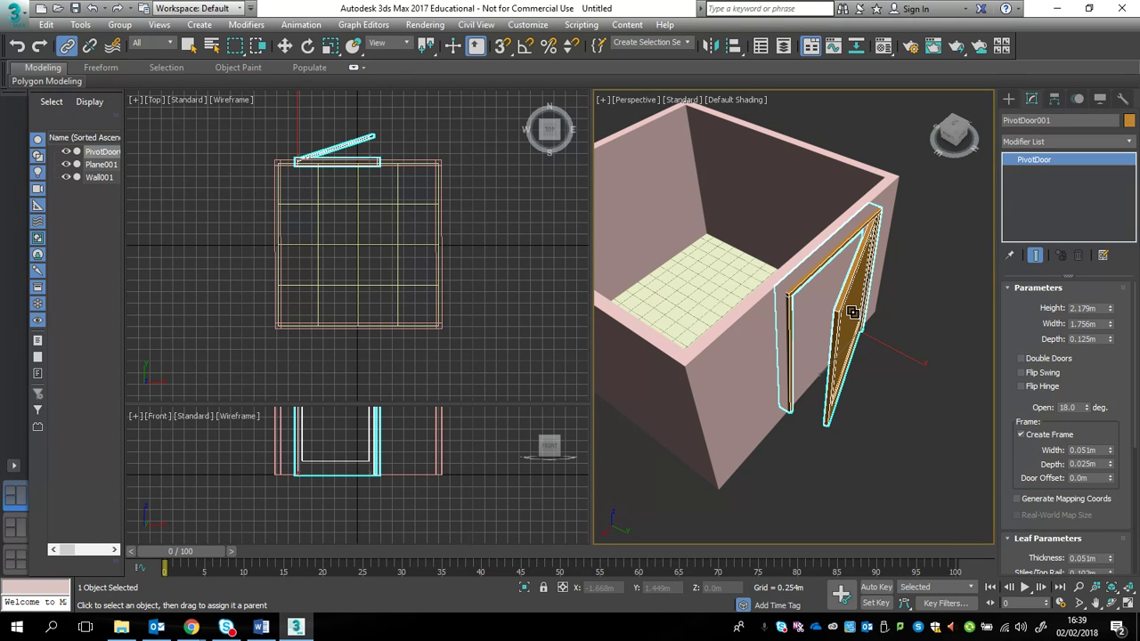
left_click_drag(853, 311, 739, 365)
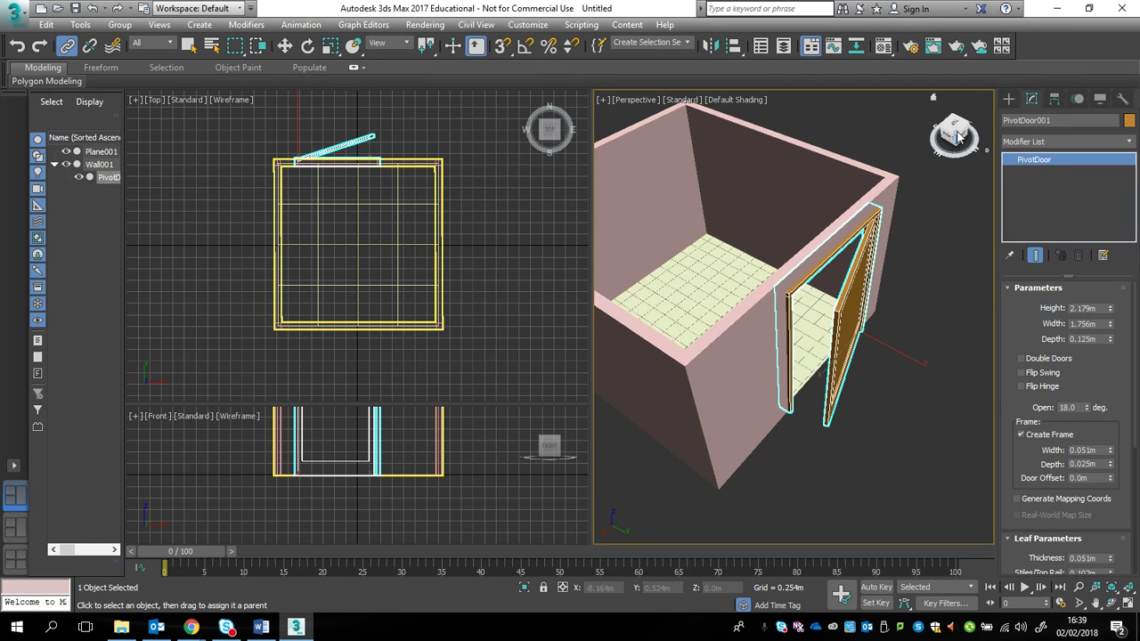
Swing the door wider until it stands open at 77 degrees
left_click_drag(955, 132, 955, 133)
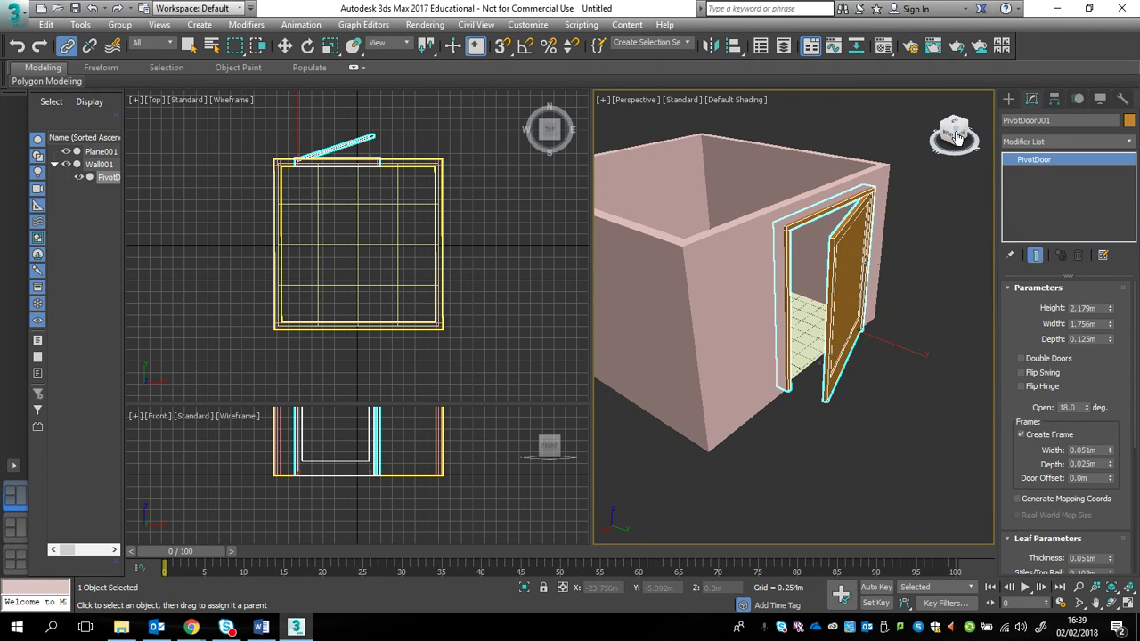
left_click_drag(1087, 408, 1087, 324)
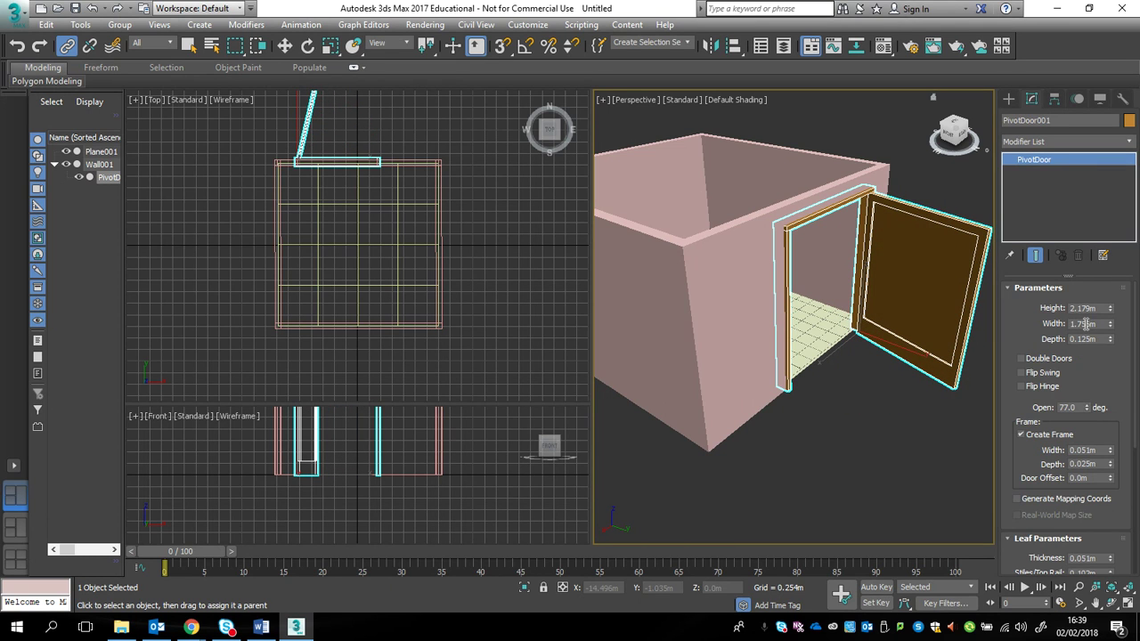
mouse_move(954, 135)
left_mouse_down()
mouse_move(968, 137)
mouse_move(948, 140)
left_mouse_up()
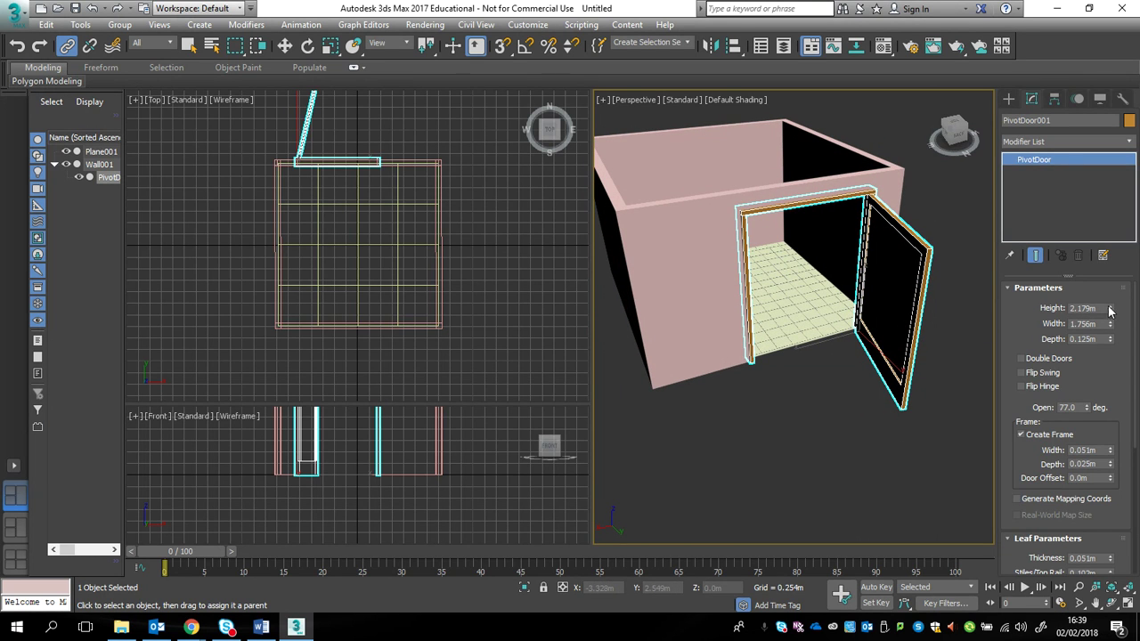
Reduce the door's width to 1.212m and its depth to 0.061m
left_click_drag(1110, 329, 1111, 343)
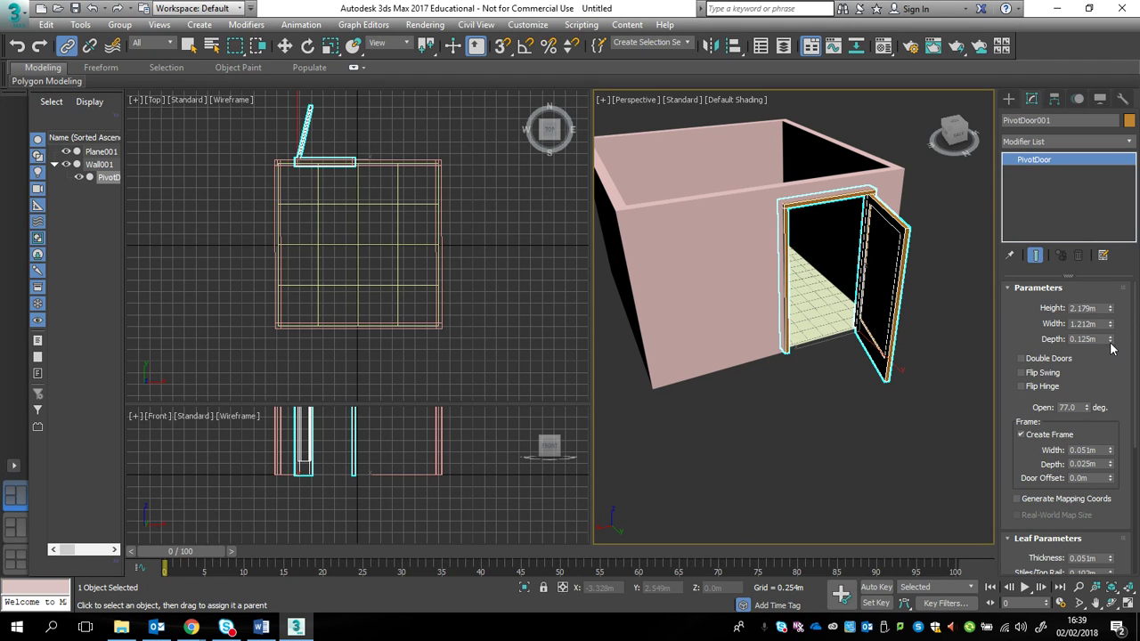
left_click_drag(1112, 340, 1110, 377)
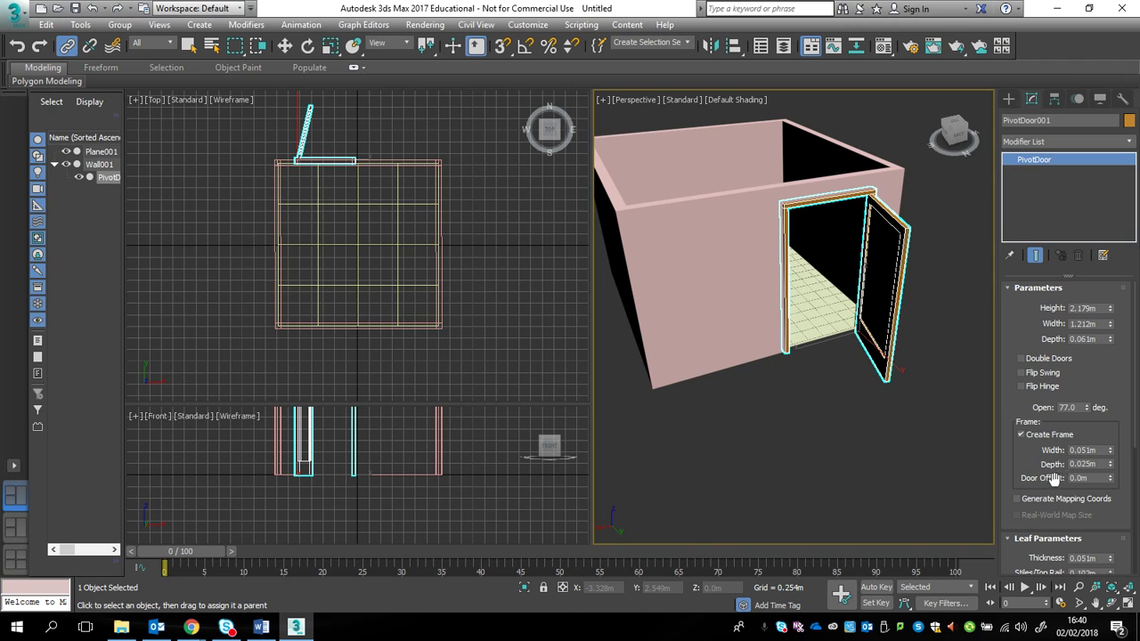
Keep Double Doors off, turn Flip Swing on, and leave Flip Hinge off
left_click(1021, 359)
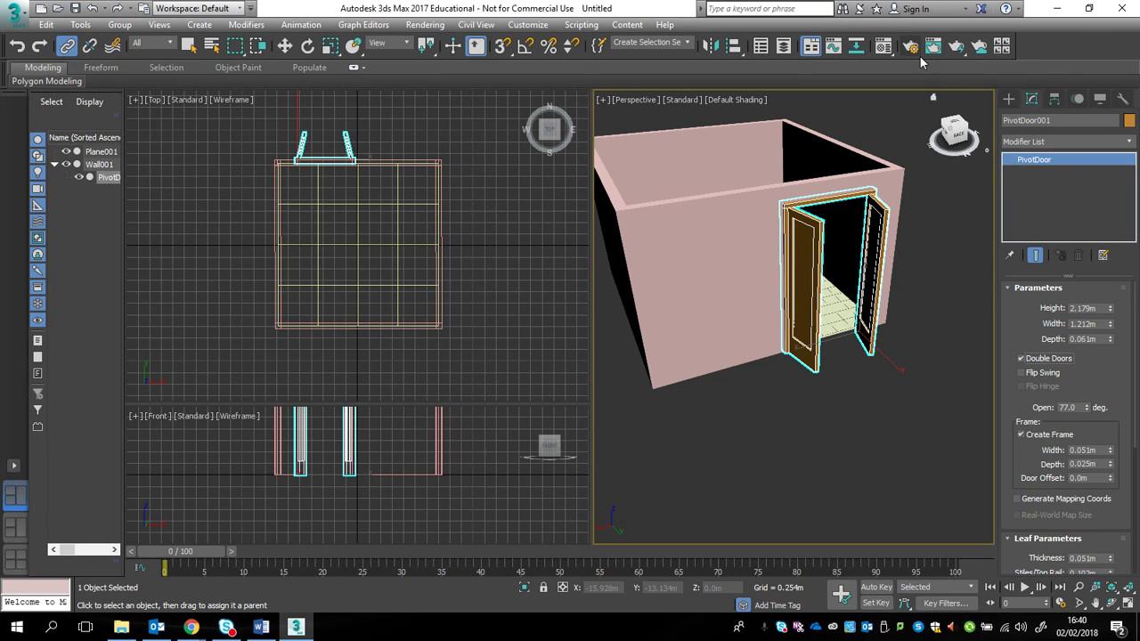
left_click_drag(953, 134, 989, 138)
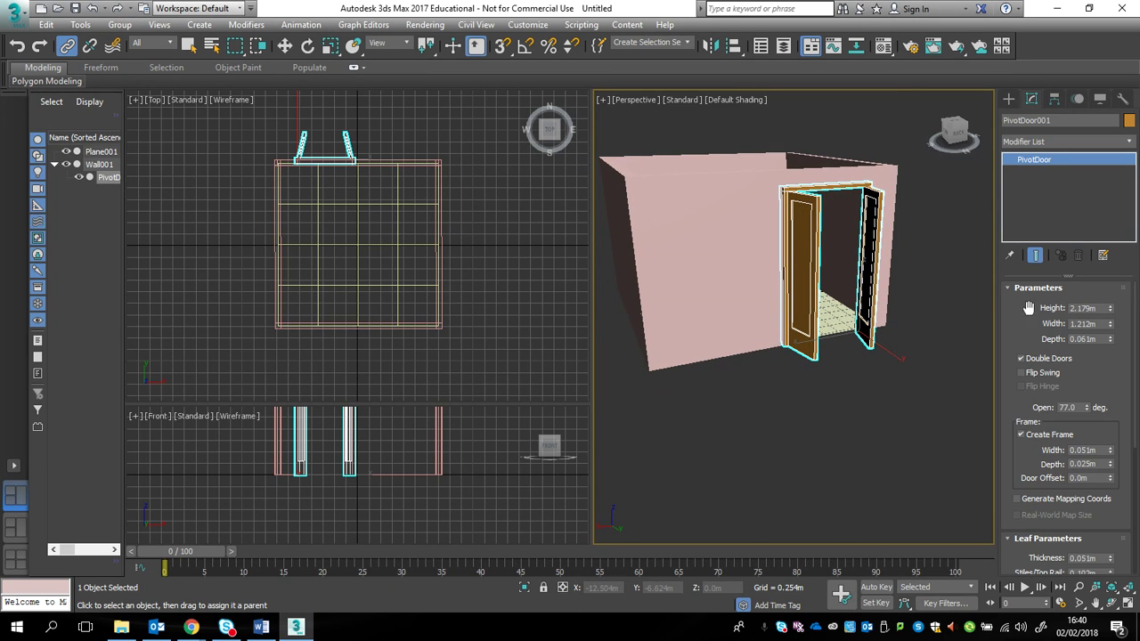
left_click(1022, 359)
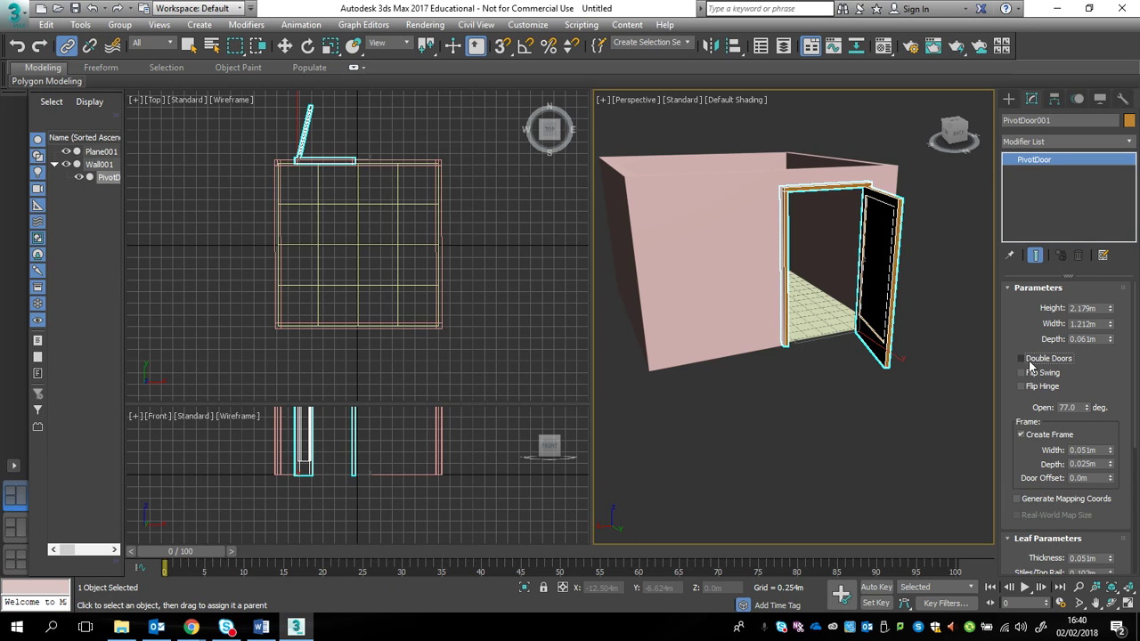
left_click(1021, 373)
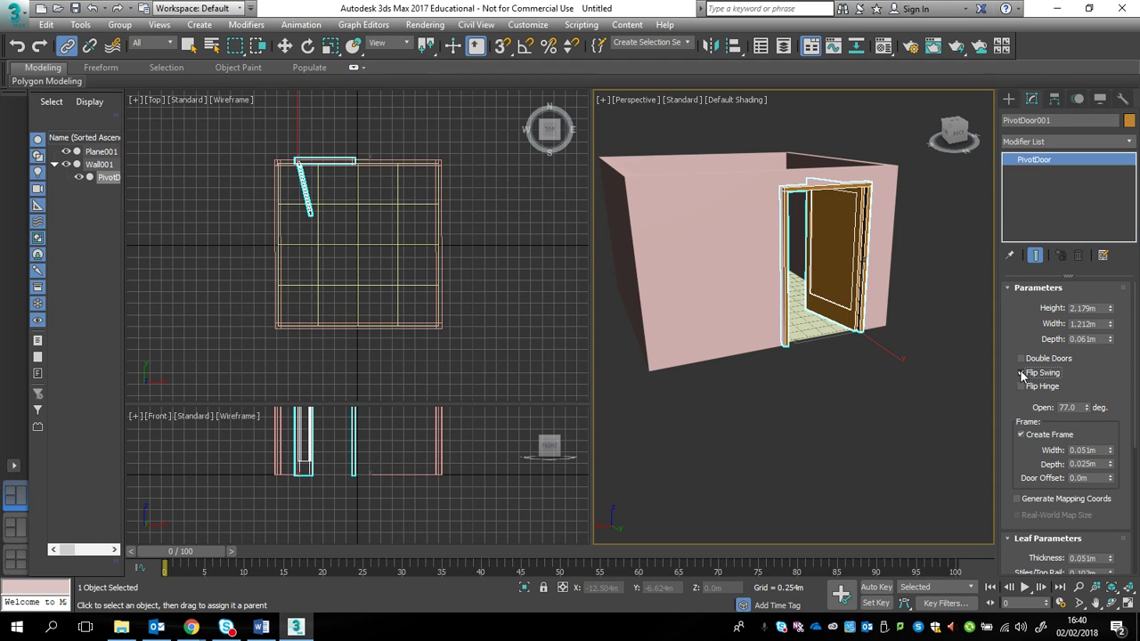
left_click_drag(957, 129, 959, 130)
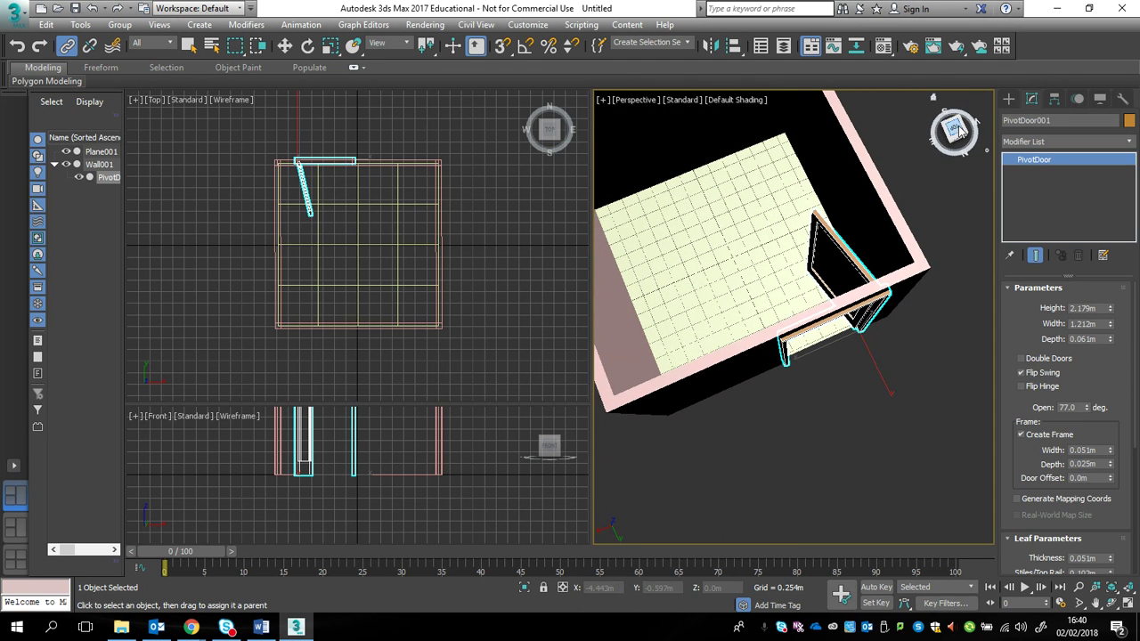
left_click(1022, 386)
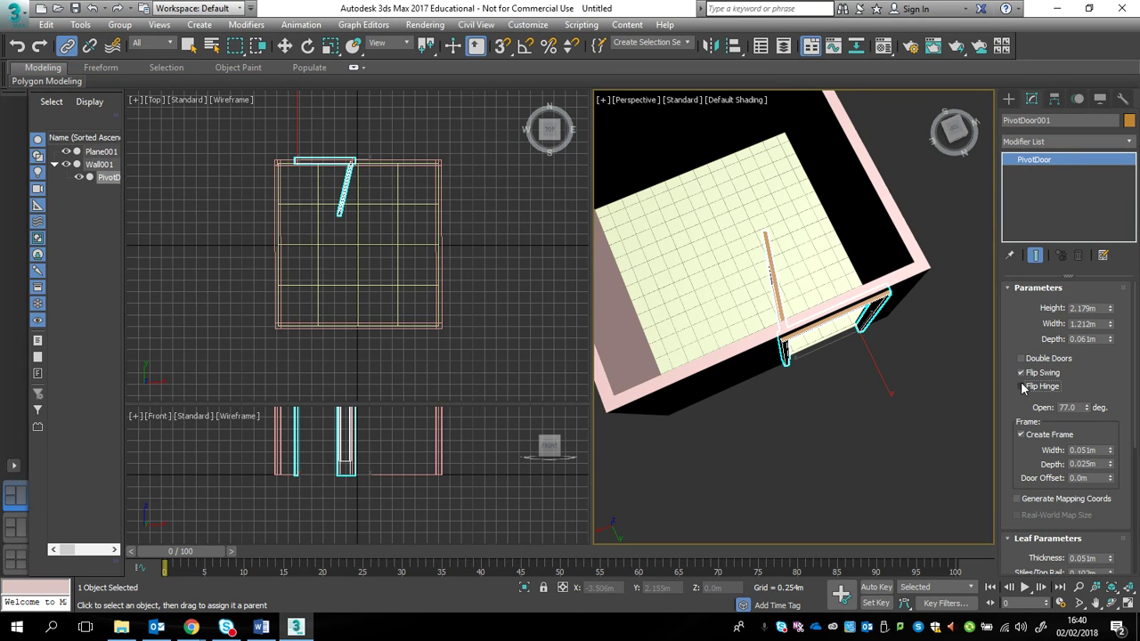
left_click(1023, 386)
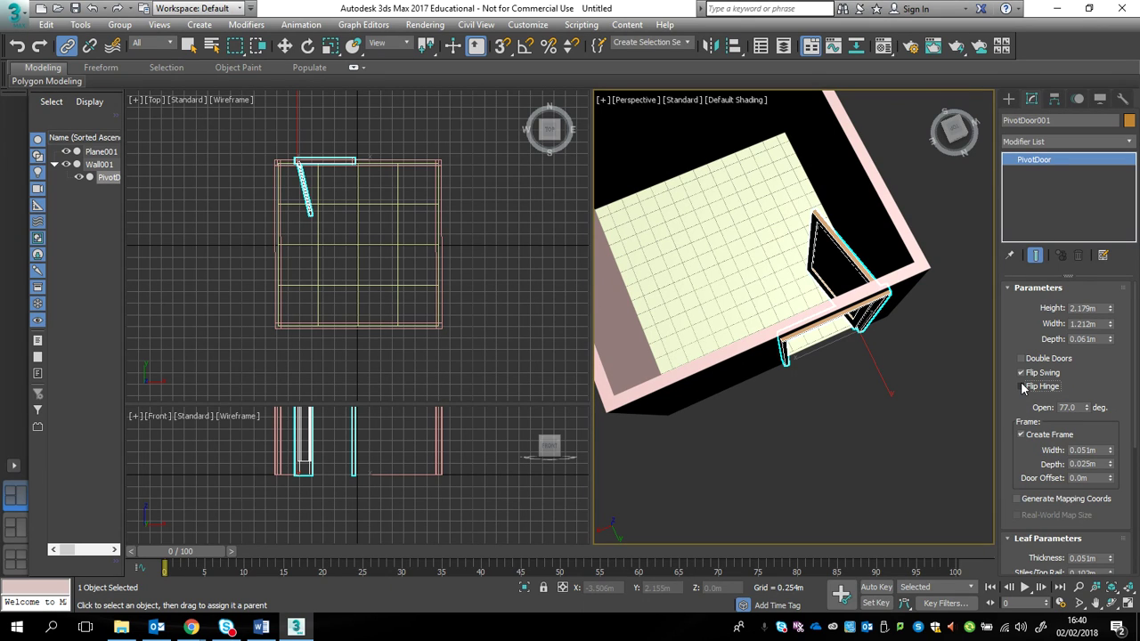
Switch the Create panel to the Windows category and choose the Sliding type
left_click(1008, 98)
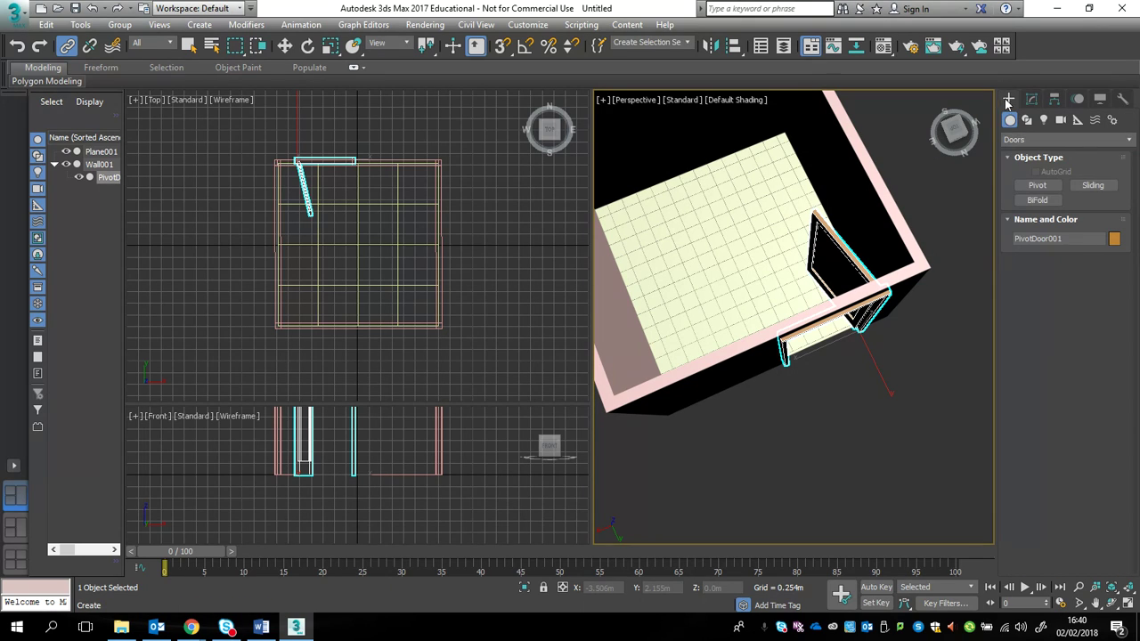
left_click(1031, 140)
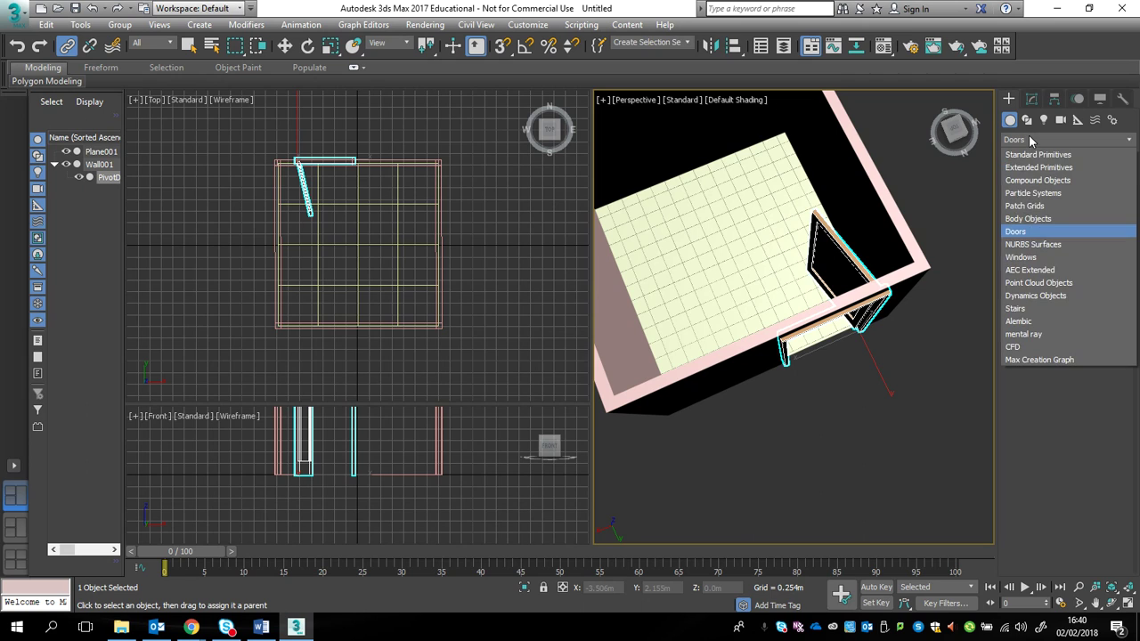
left_click(1021, 258)
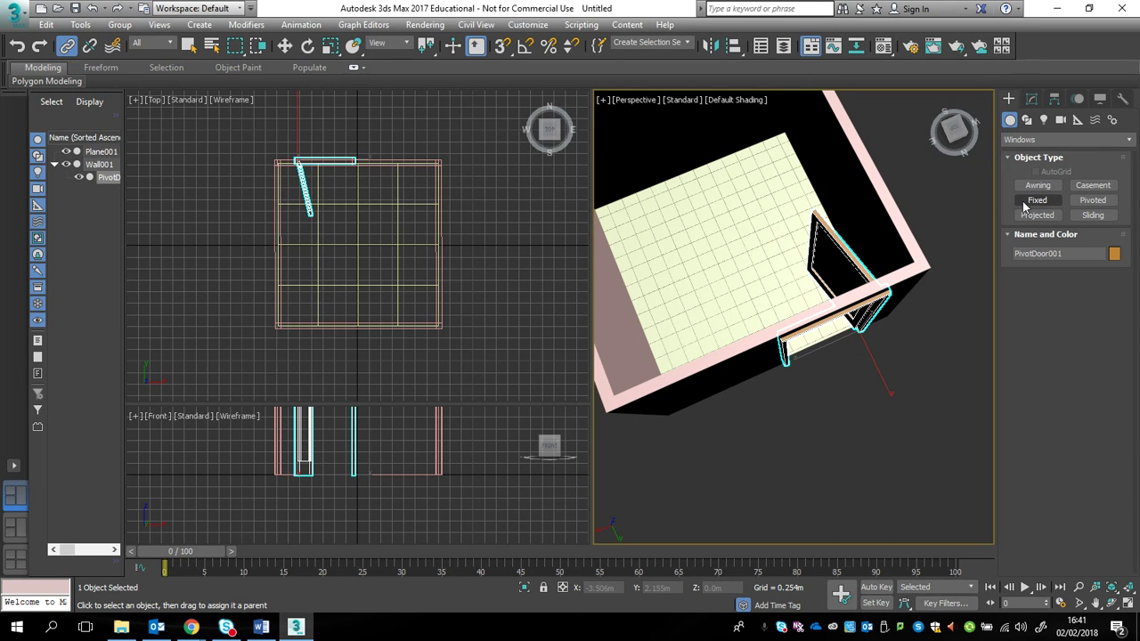
left_click(1089, 216)
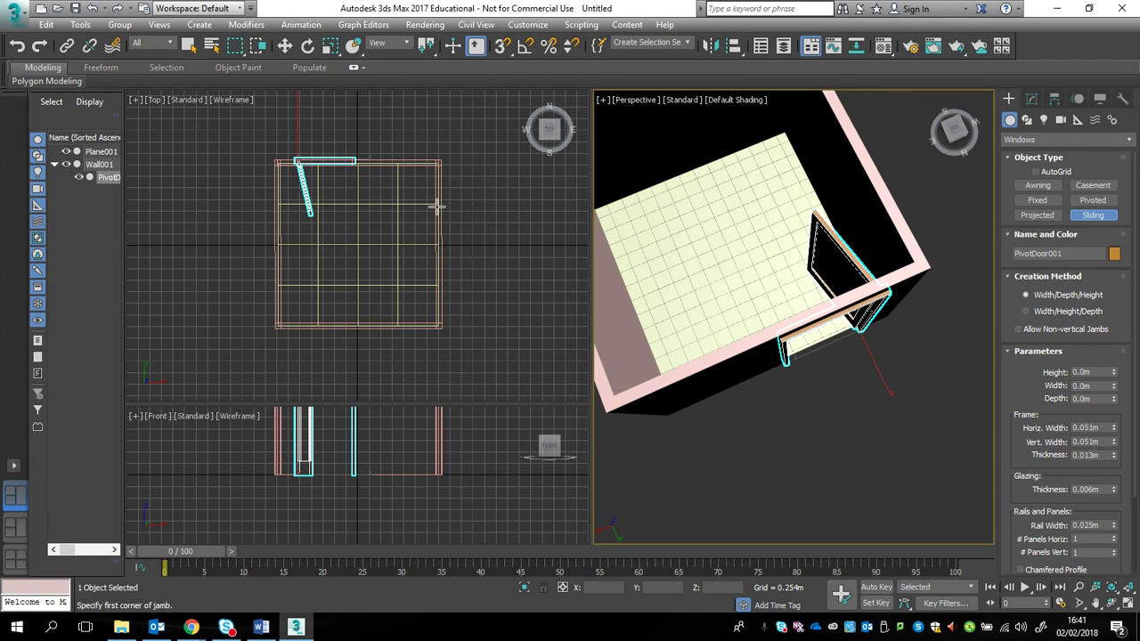
Draw a sliding window on the right wall, 1.646m wide, 0.125m deep, 0.988m tall
left_click_drag(440, 206, 439, 284)
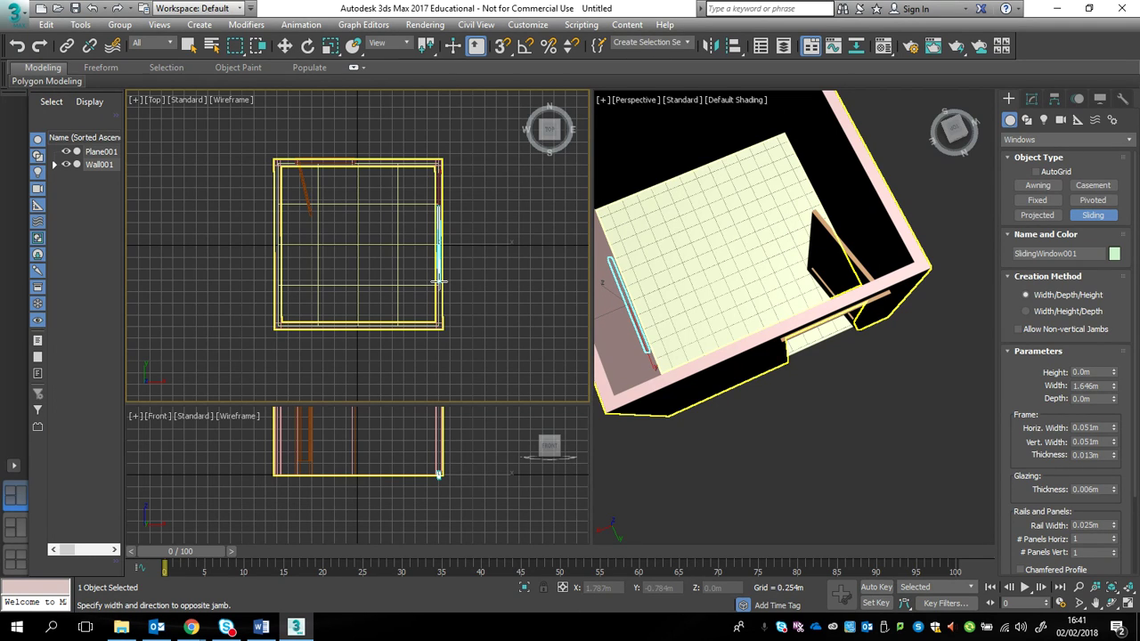
left_click_drag(439, 284, 439, 283)
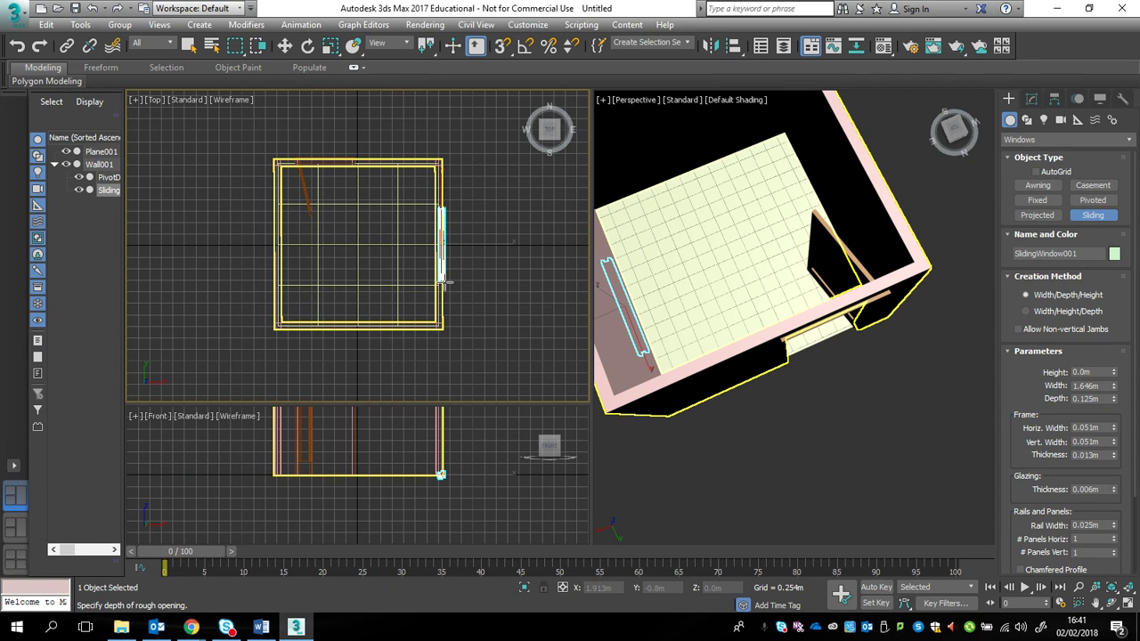
left_click(443, 283)
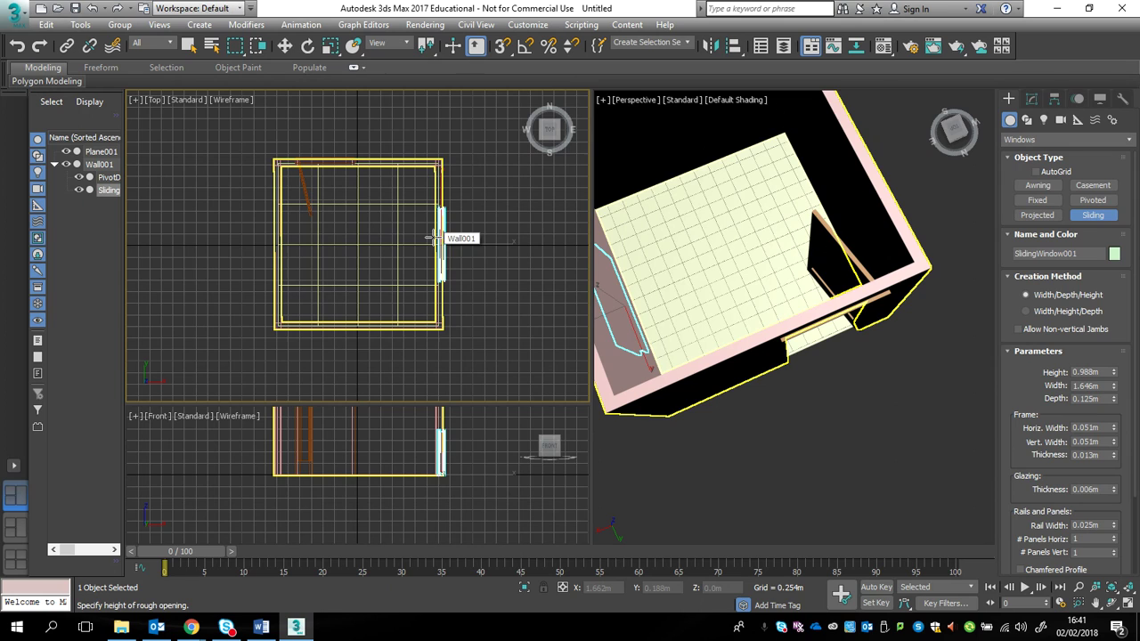
left_click(437, 238)
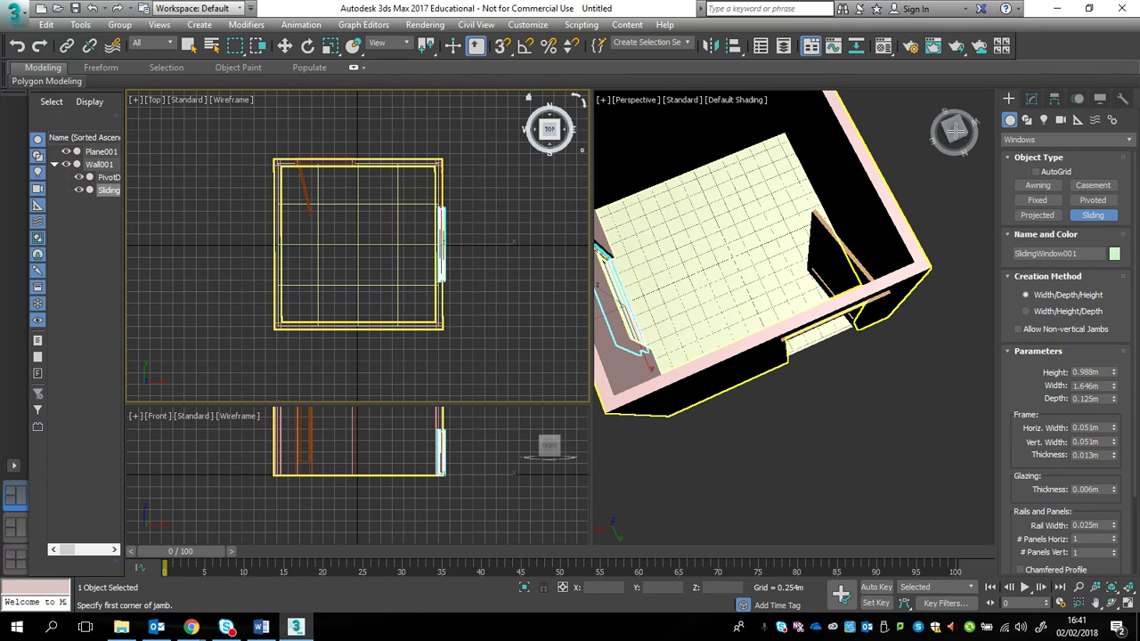
mouse_move(965, 133)
left_mouse_down()
mouse_move(954, 134)
mouse_move(967, 142)
mouse_move(955, 138)
left_mouse_up()
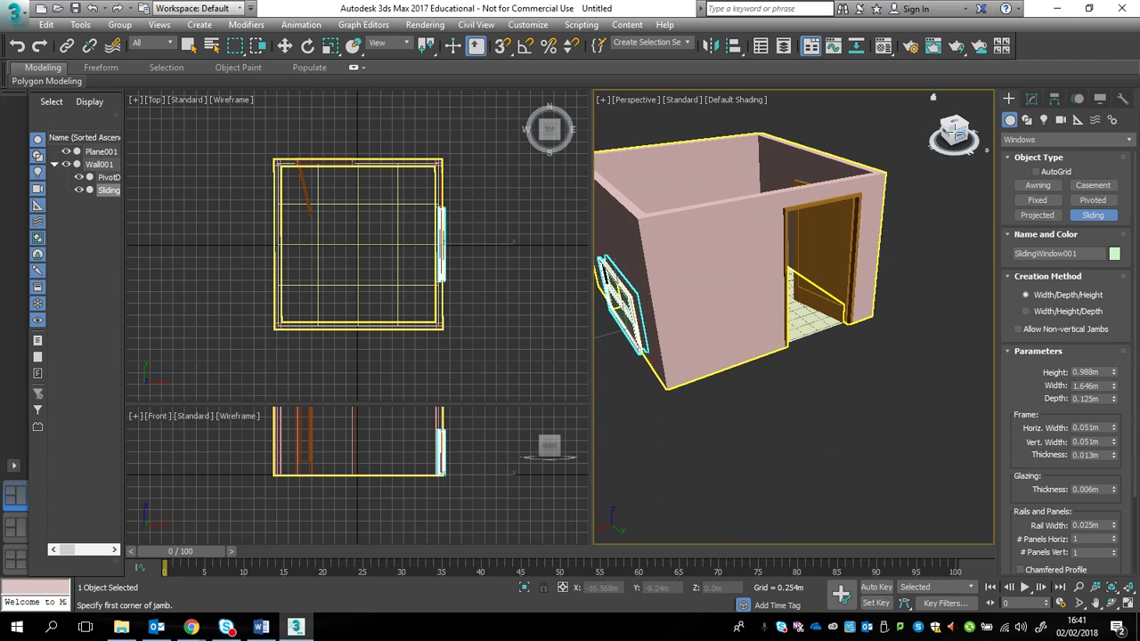
Nudge SlidingWindow001 along X into the side wall and lift it about 1.15m
left_click(285, 46)
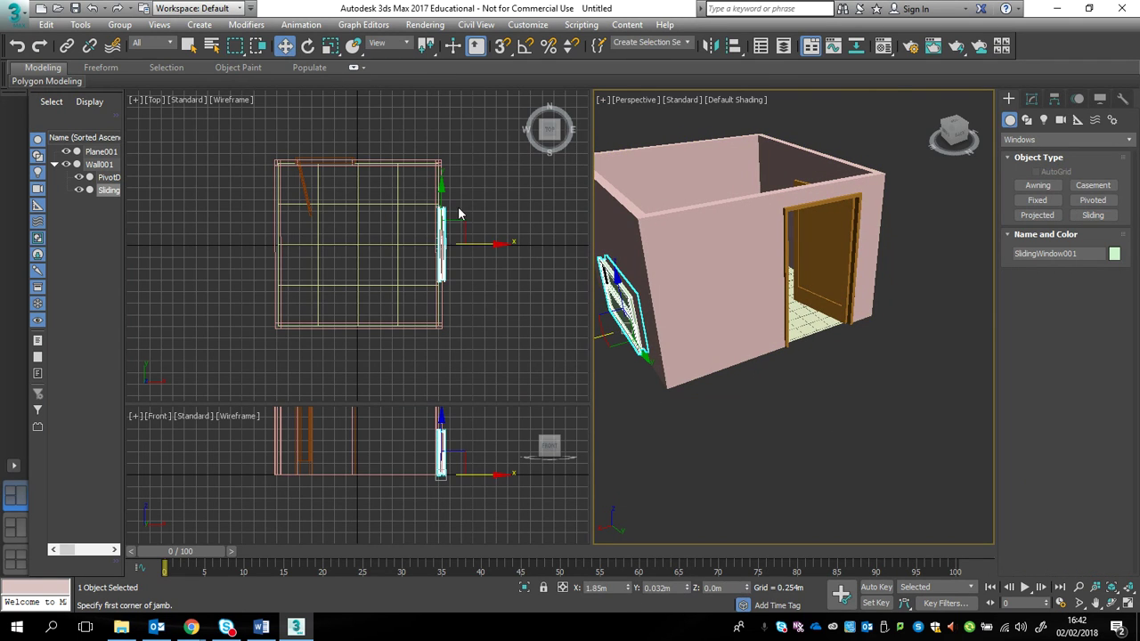
left_click_drag(496, 247, 495, 250)
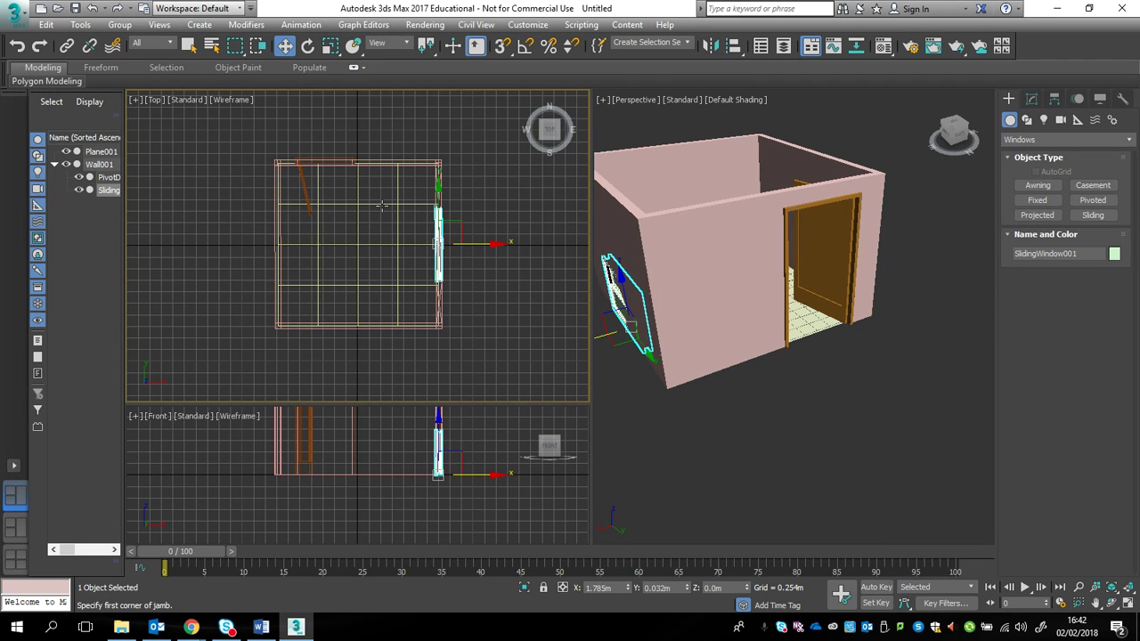
mouse_move(937, 133)
left_mouse_down()
mouse_move(953, 153)
mouse_move(946, 137)
mouse_move(967, 135)
mouse_move(937, 147)
left_mouse_up()
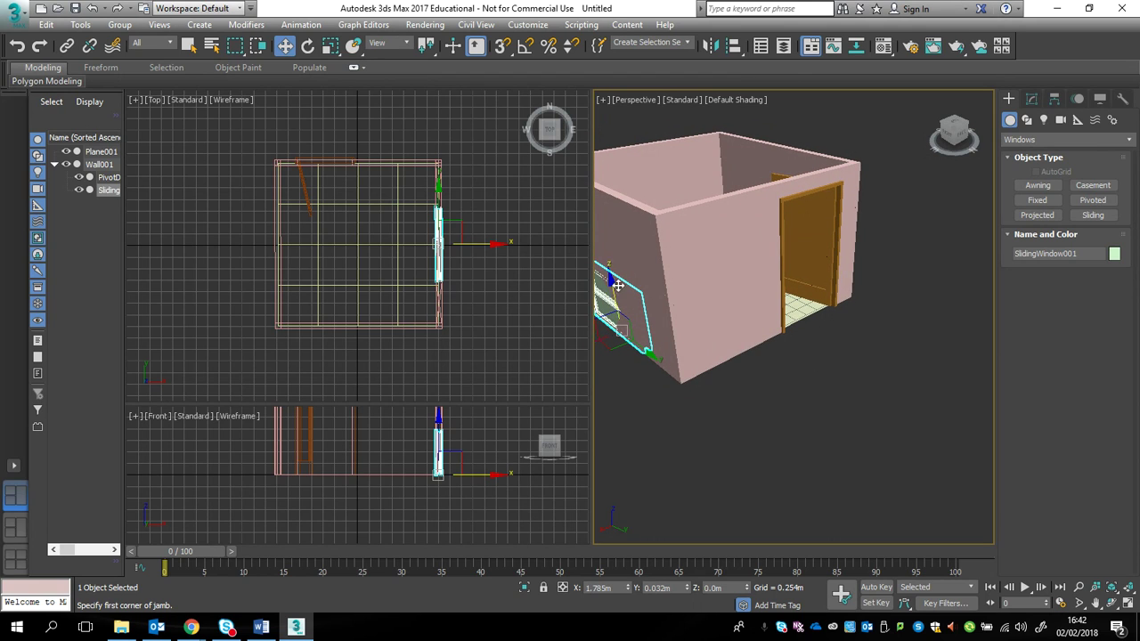
left_click_drag(613, 286, 606, 218)
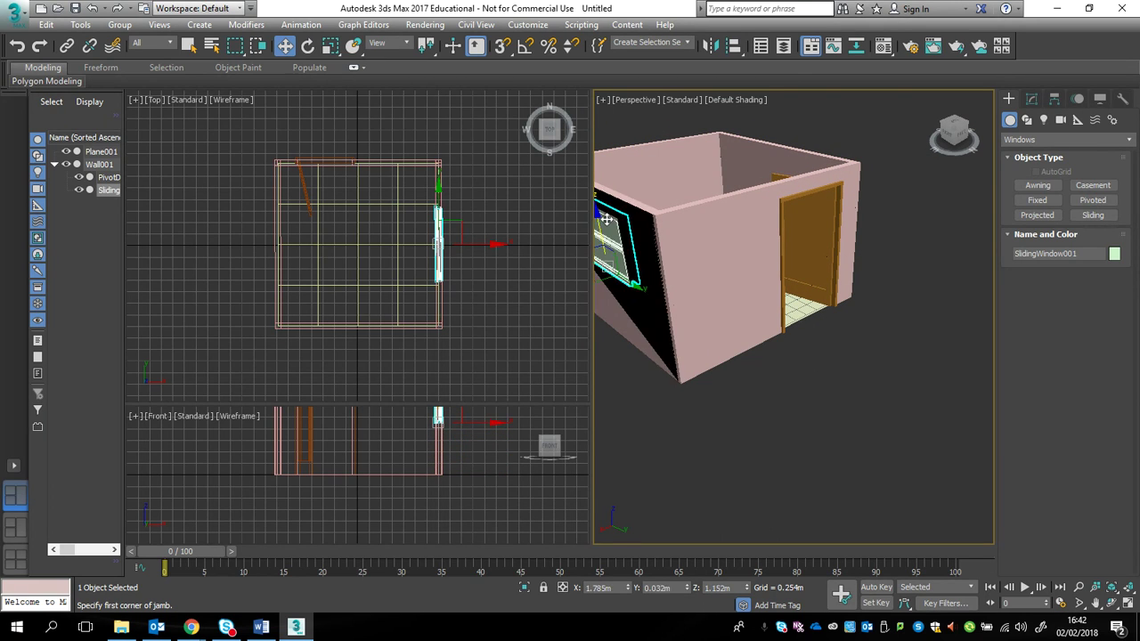
left_click_drag(955, 132, 962, 134)
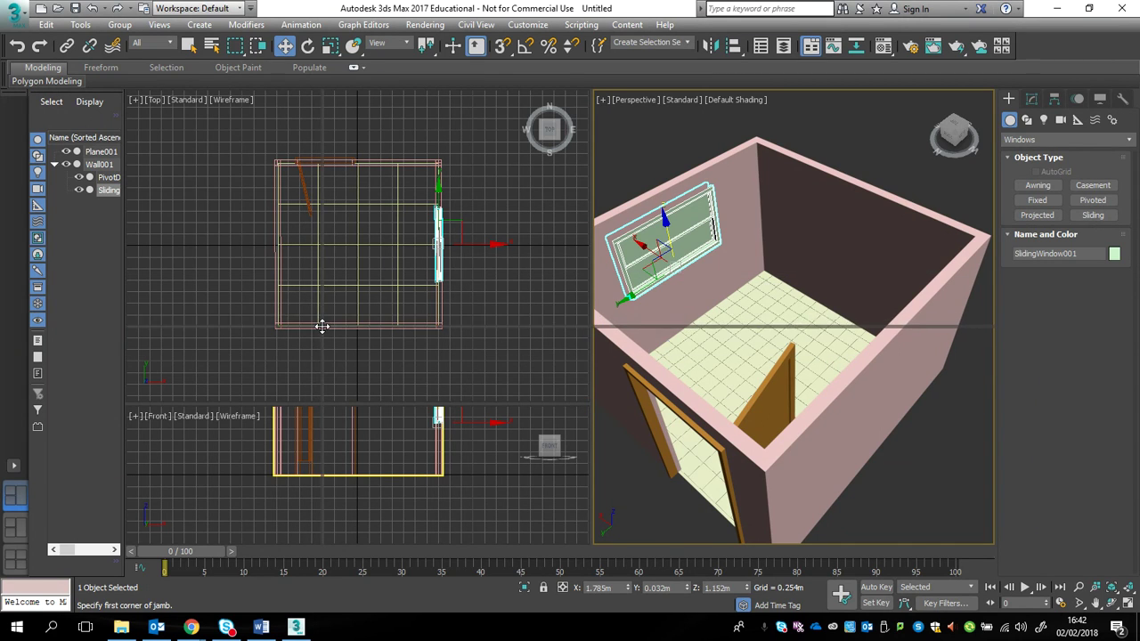
Widen the Perspective view, open the Material Editor, reset all slots and select slot 1
left_click_drag(593, 318, 320, 319)
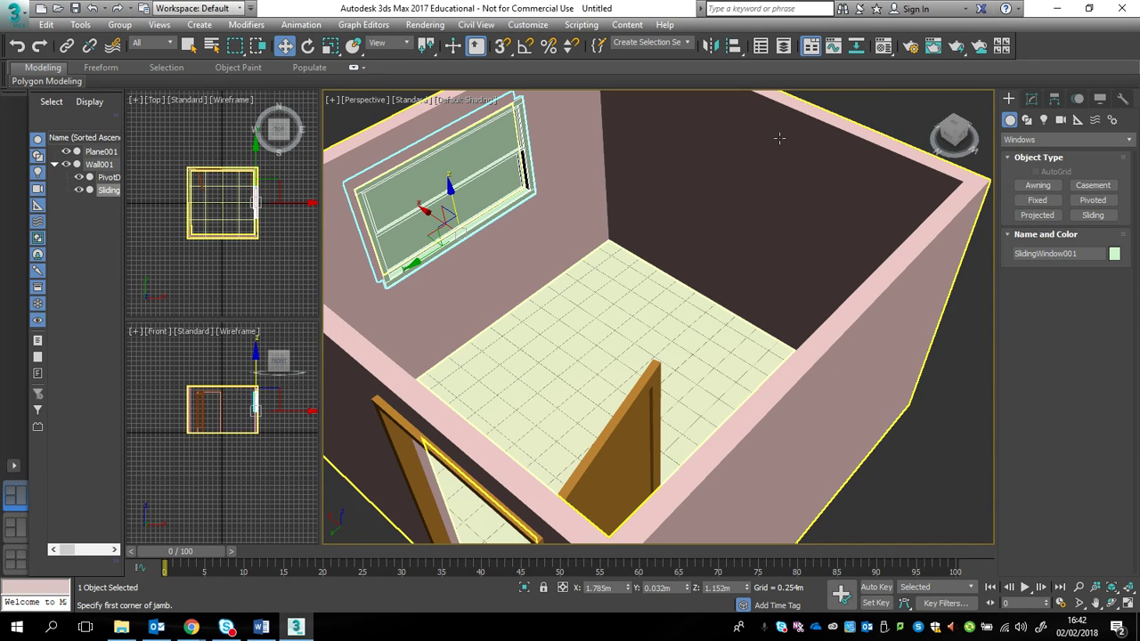
left_click_drag(954, 133, 624, 267)
left_click(883, 47)
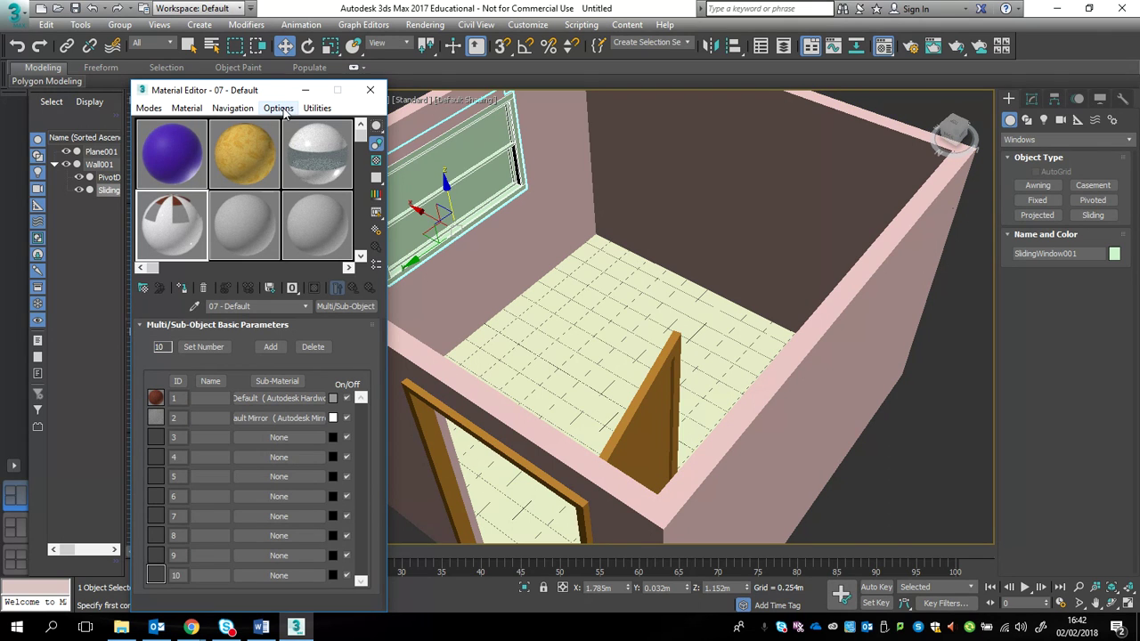
left_click(314, 109)
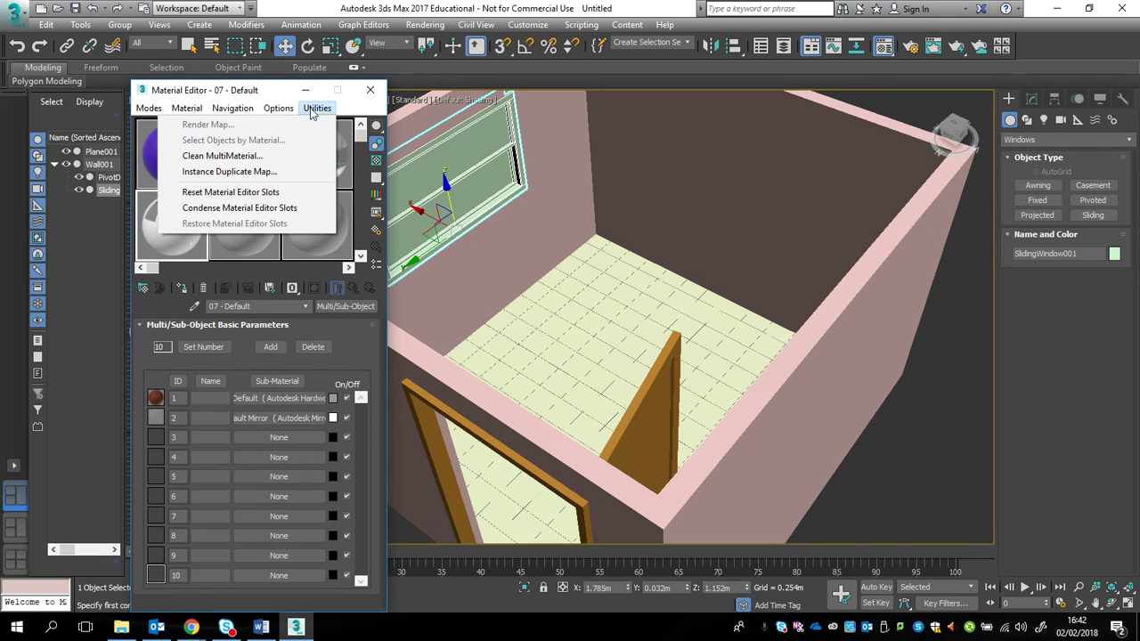
left_click(254, 192)
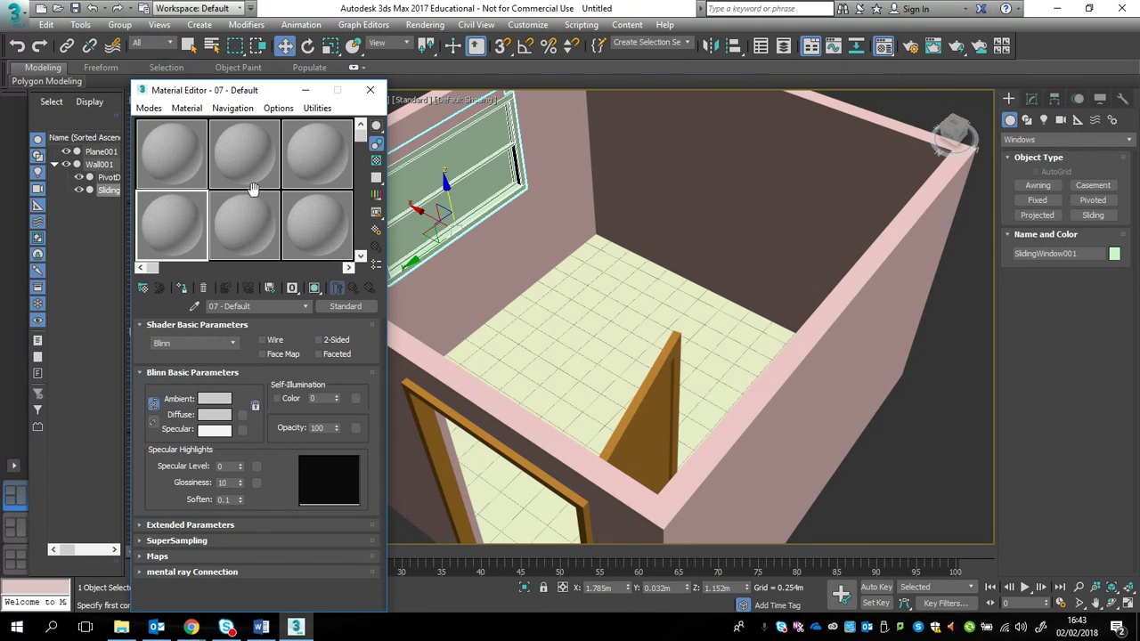
left_click(170, 155)
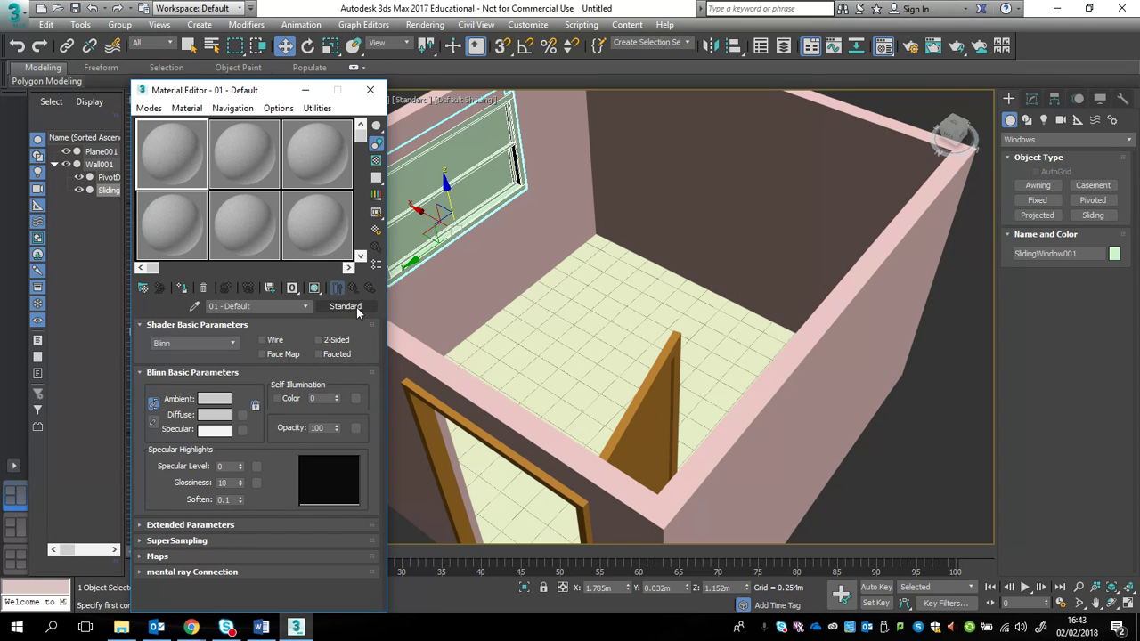
Change the 01 - Default material's type to Arch & Design, found by searching 'arch'
left_click(357, 308)
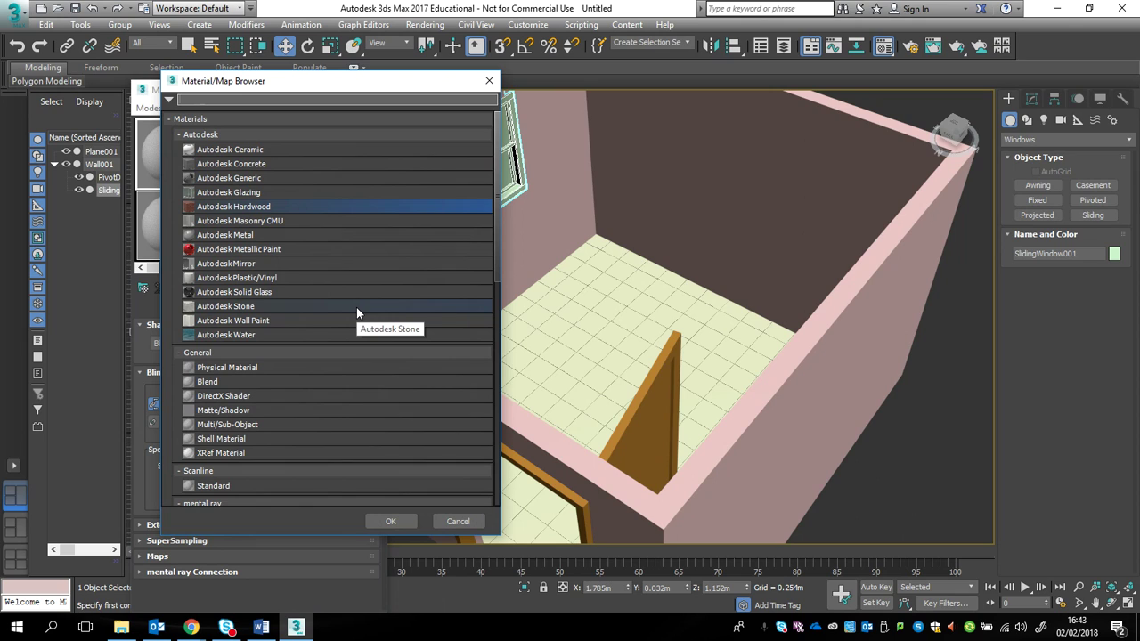
type("arch")
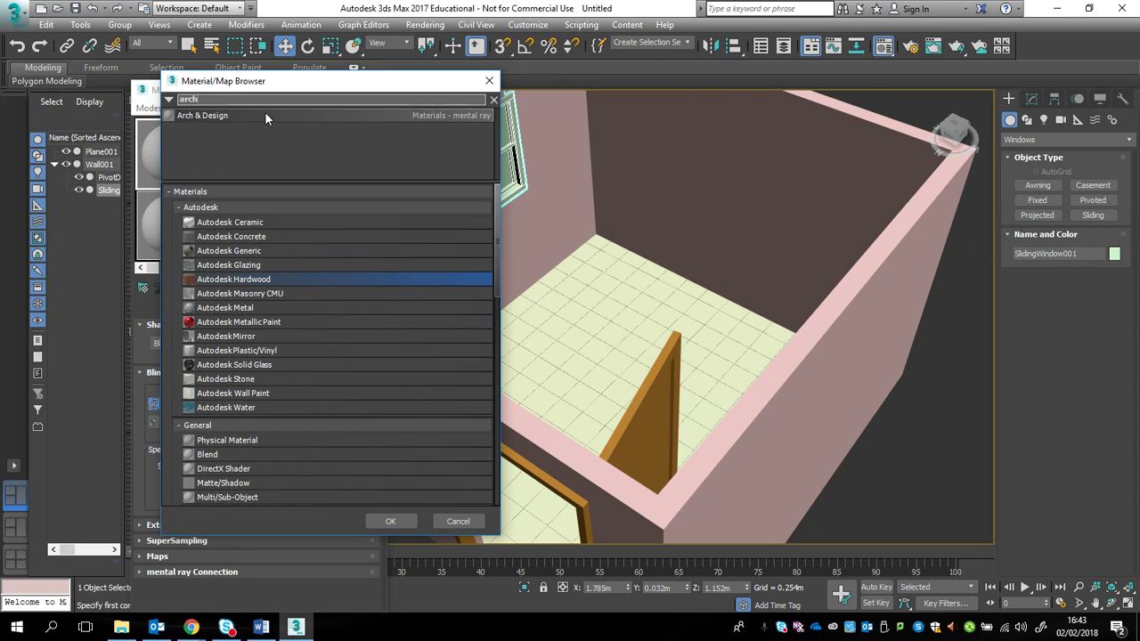
double_click(265, 113)
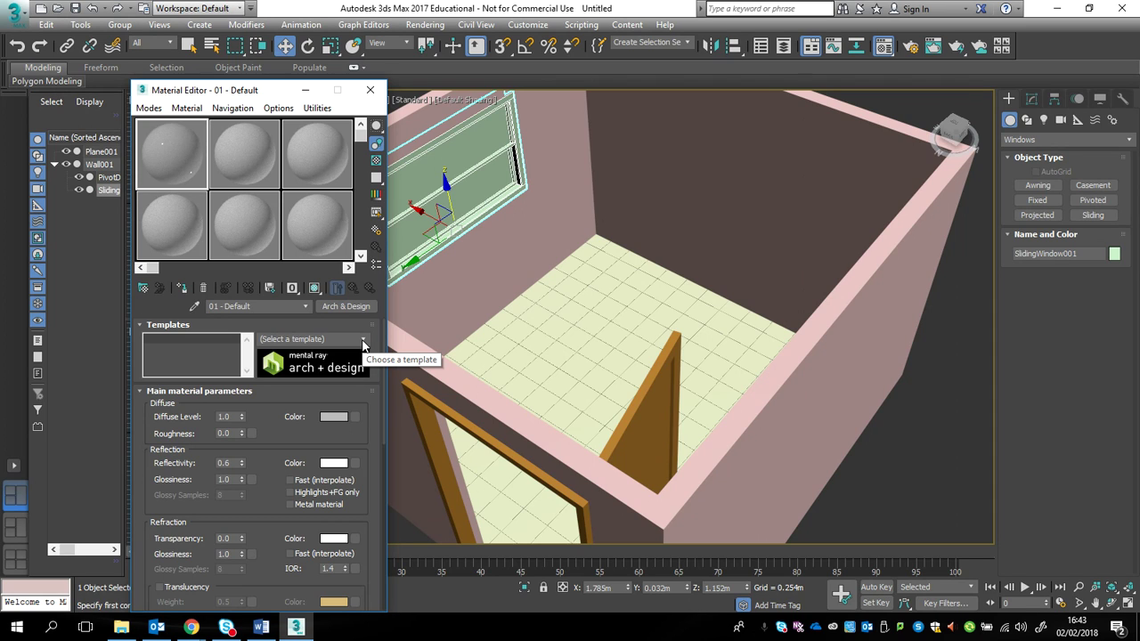
Set the diffuse colour to pale cream, RGB 0.8, 0.8, 0.651
left_click(328, 417)
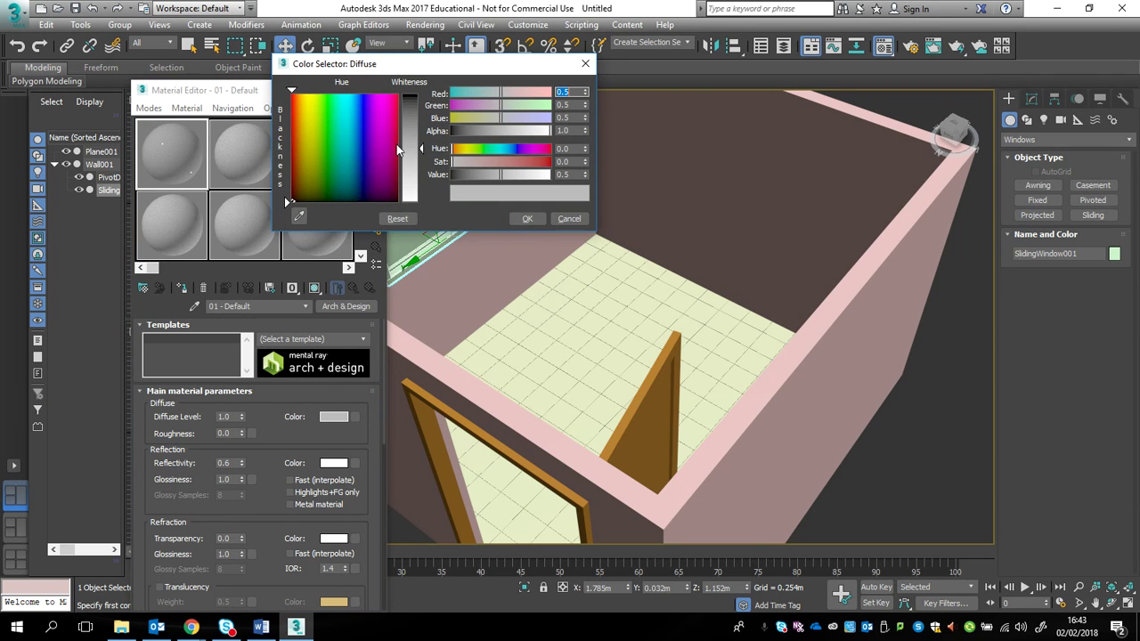
mouse_move(318, 144)
left_mouse_down()
mouse_move(388, 148)
mouse_move(309, 156)
left_mouse_up()
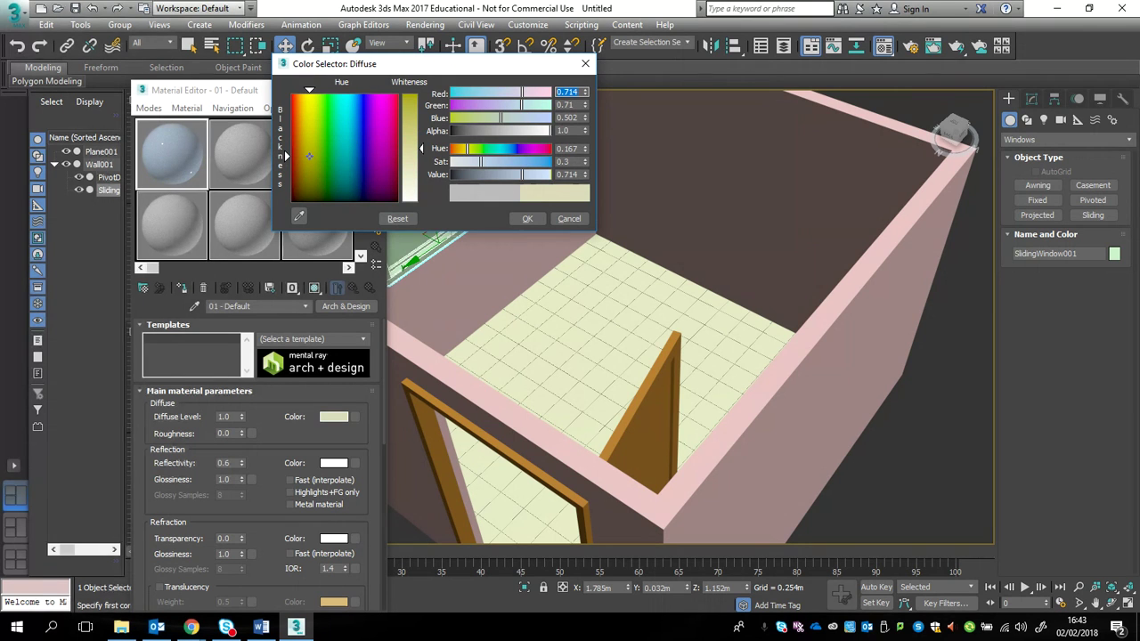
left_click(413, 124)
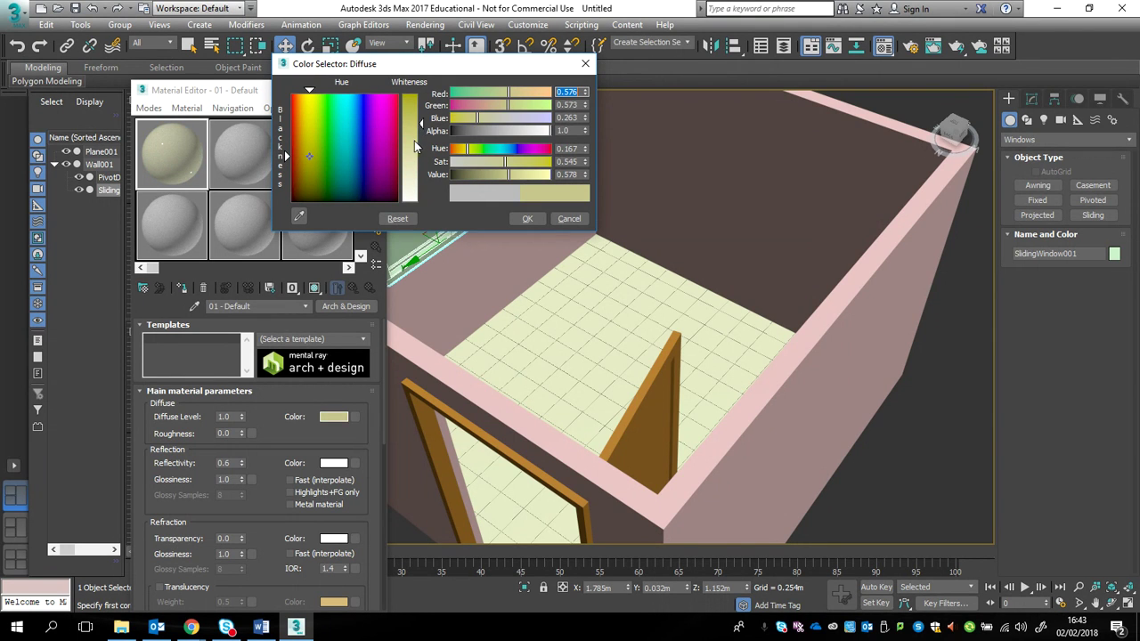
left_click_drag(413, 138, 413, 165)
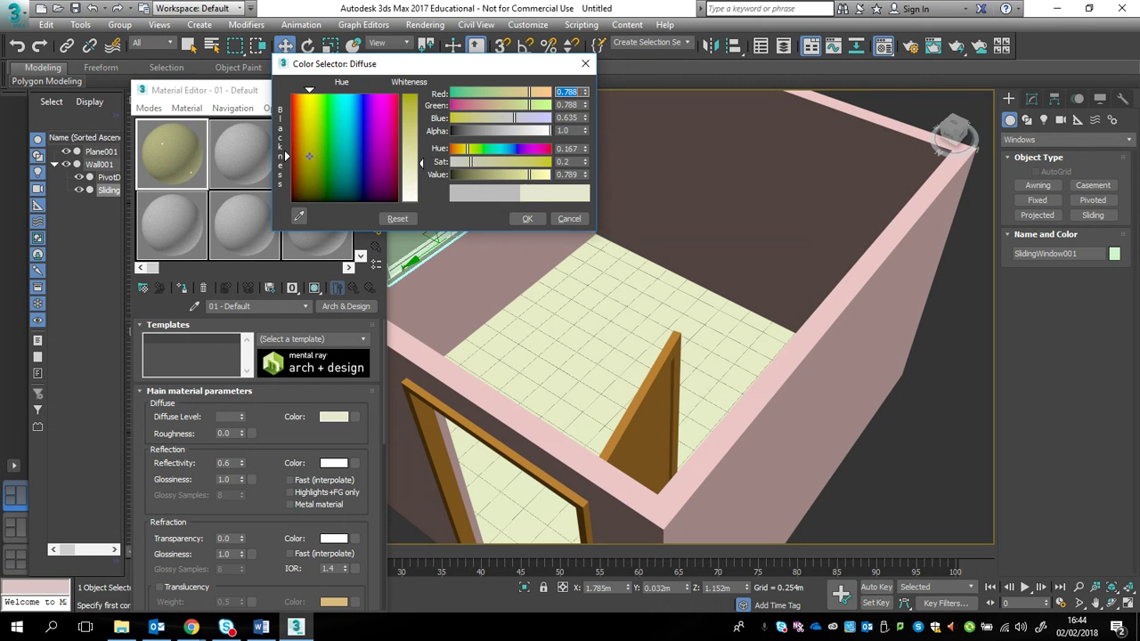
left_click(531, 219)
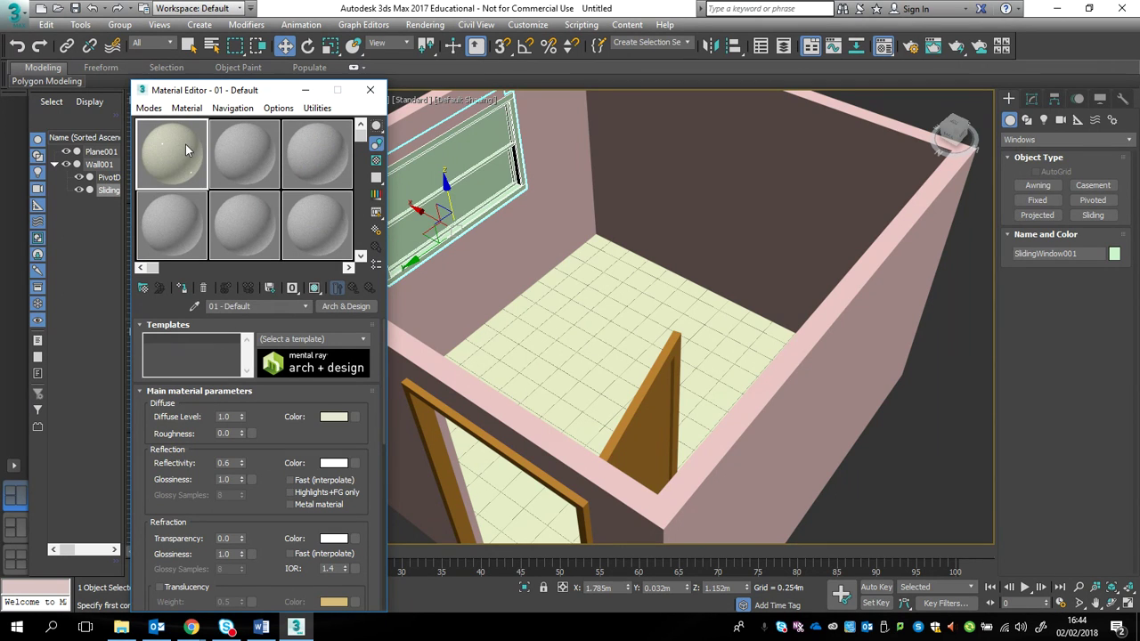
Assign the cream material to the floor, show it shaded, and set reflection glossiness to 0.3
left_click_drag(572, 156, 668, 170)
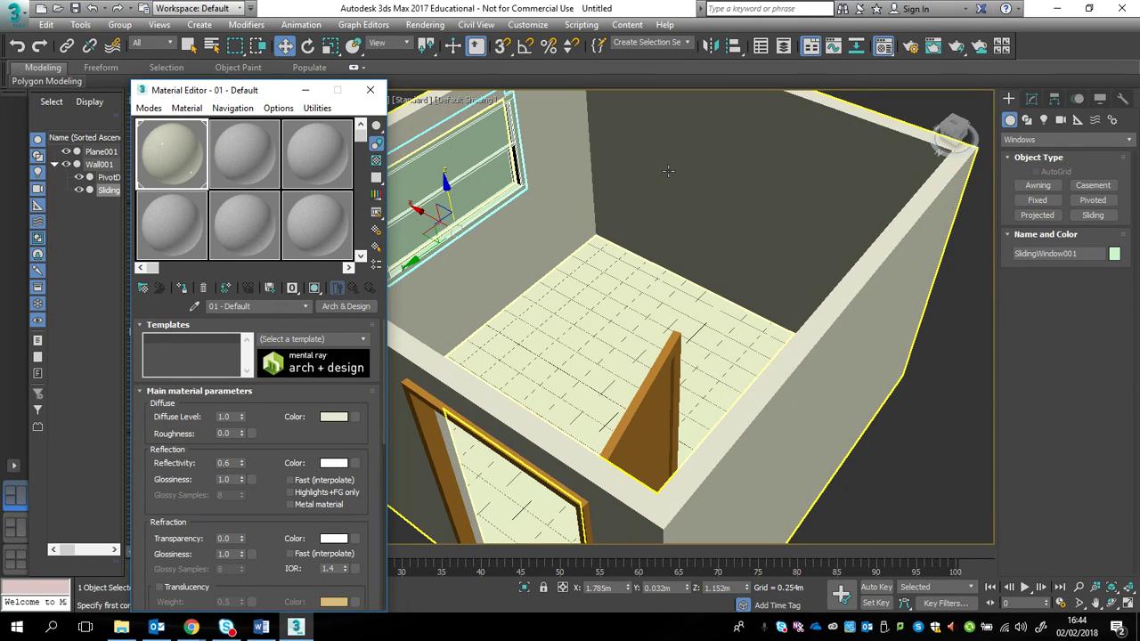
left_click(315, 288)
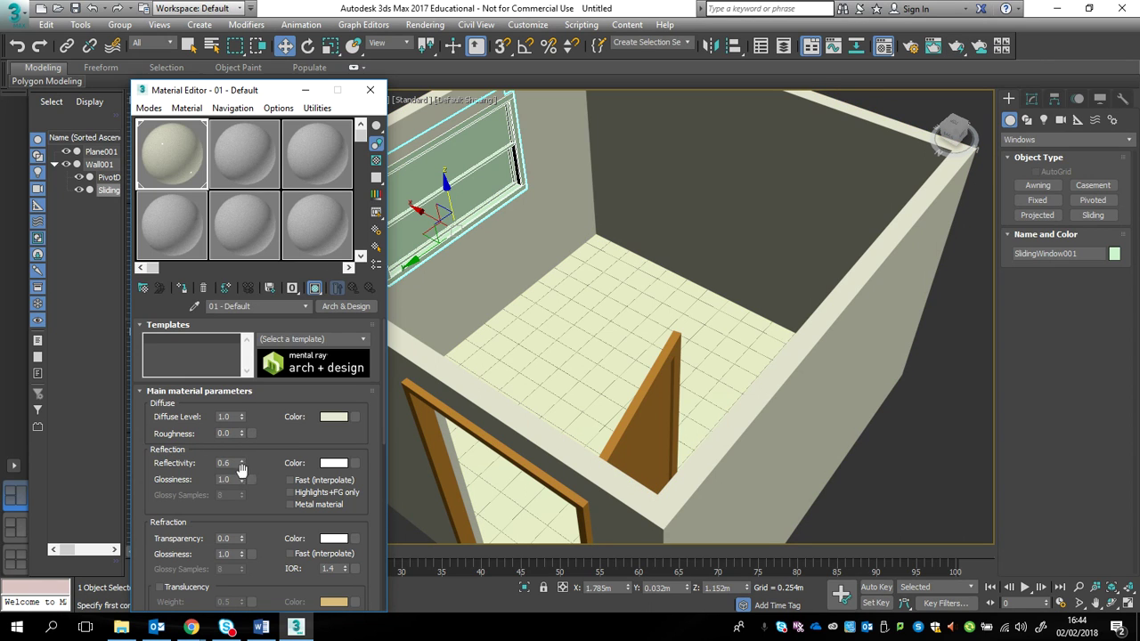
left_click_drag(241, 479, 240, 496)
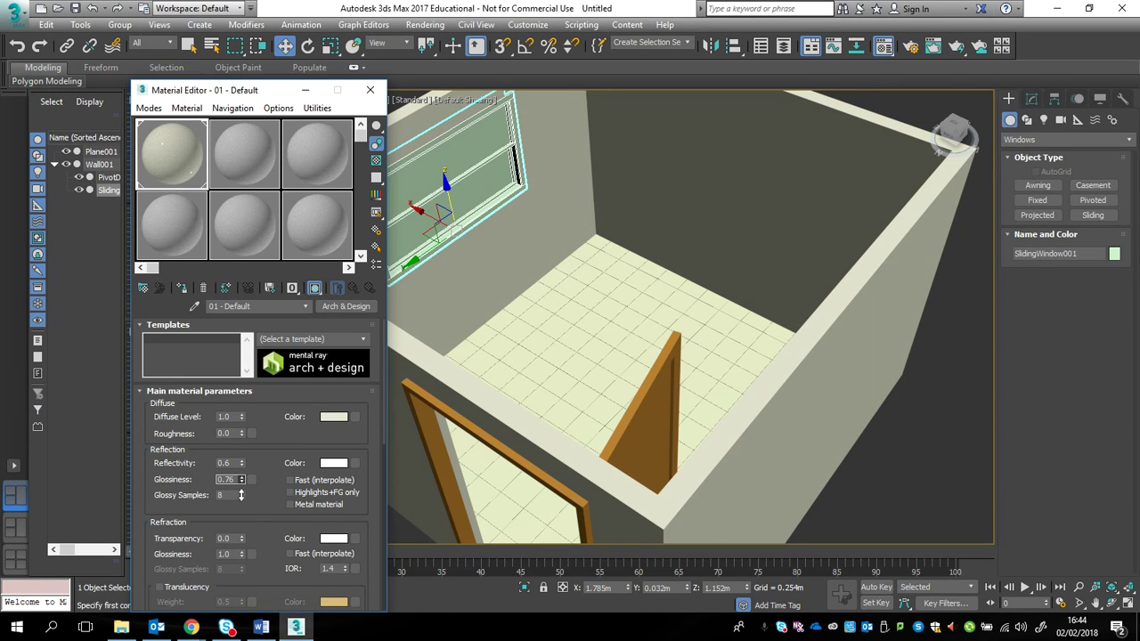
type("0.3")
key("Return")
Adjust the material's reflectivity, finishing at 0.1
left_click(243, 460)
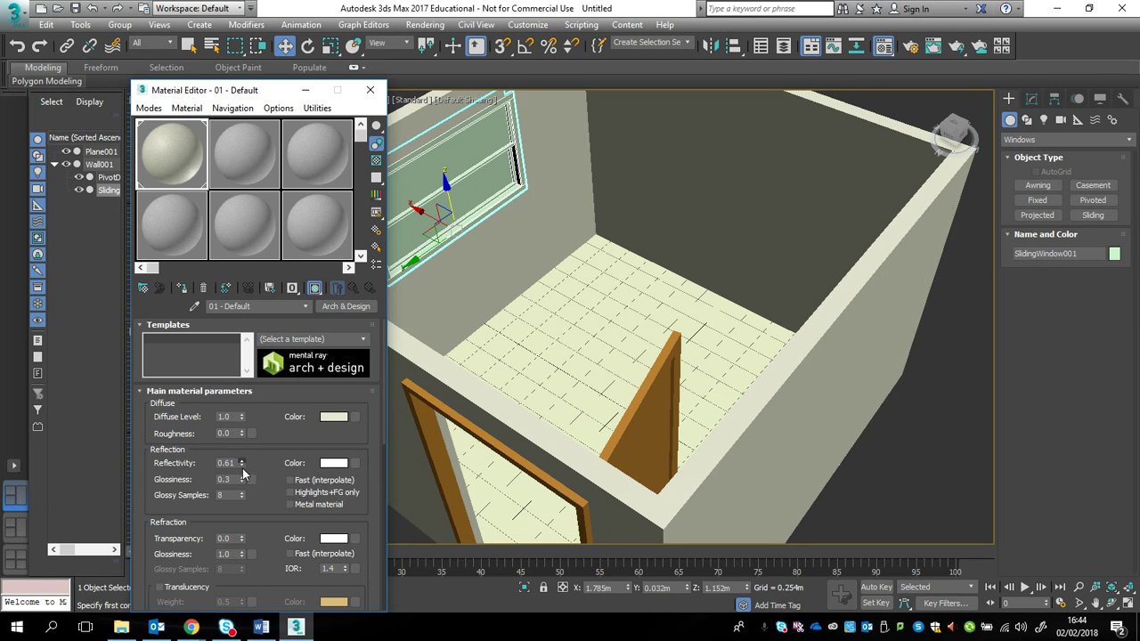
mouse_move(244, 470)
left_mouse_down()
mouse_move(242, 503)
mouse_move(220, 450)
mouse_move(239, 473)
left_mouse_up()
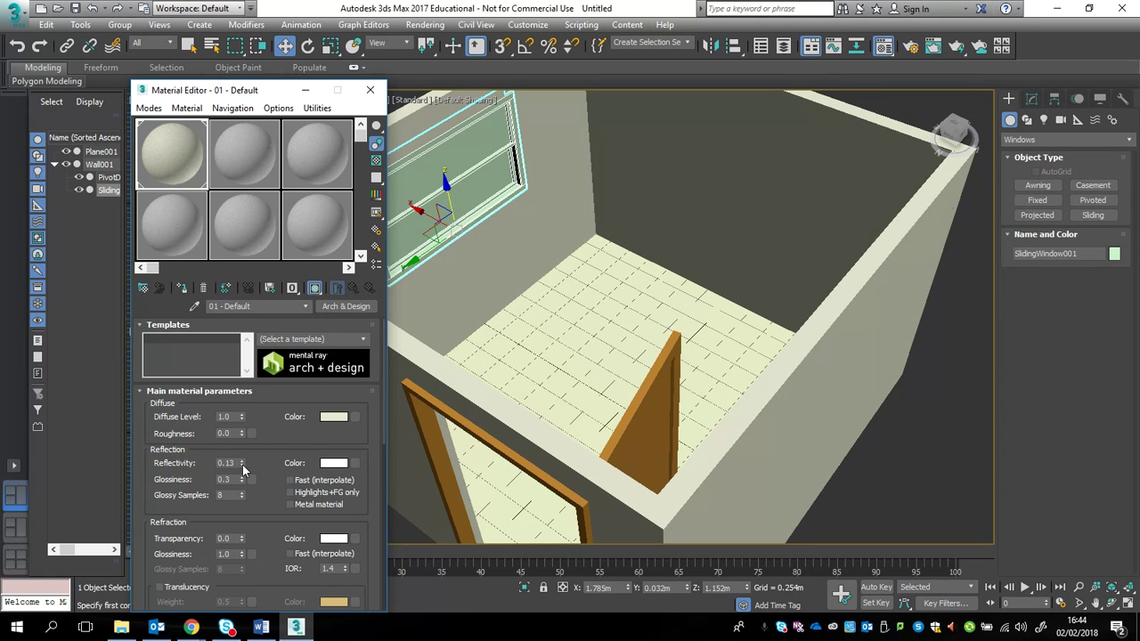
left_click(242, 465)
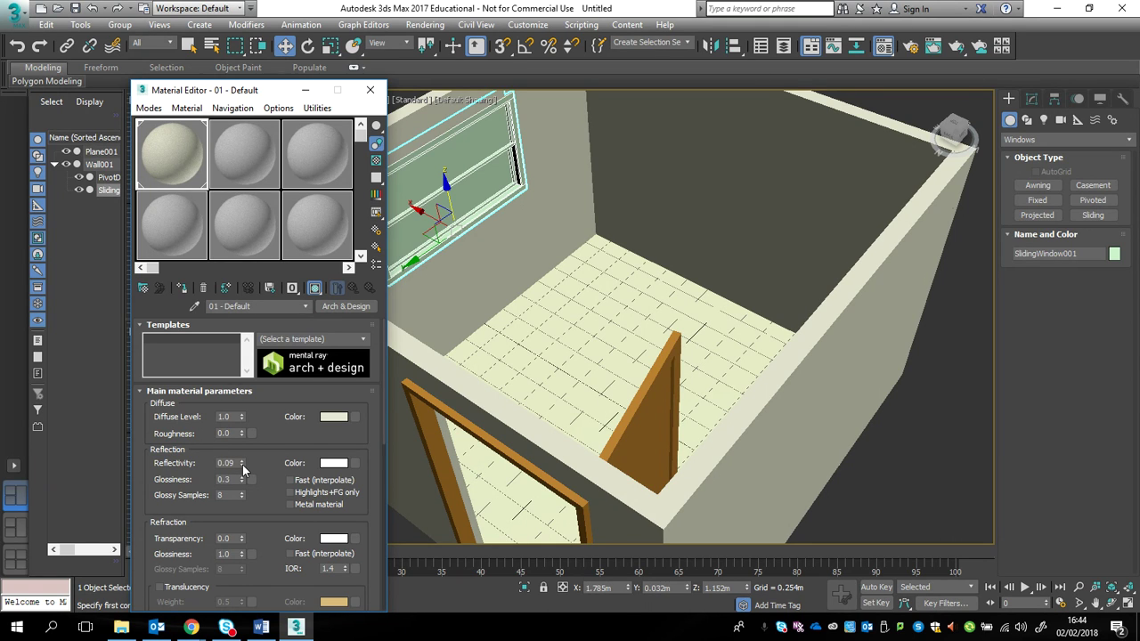
left_click(242, 460)
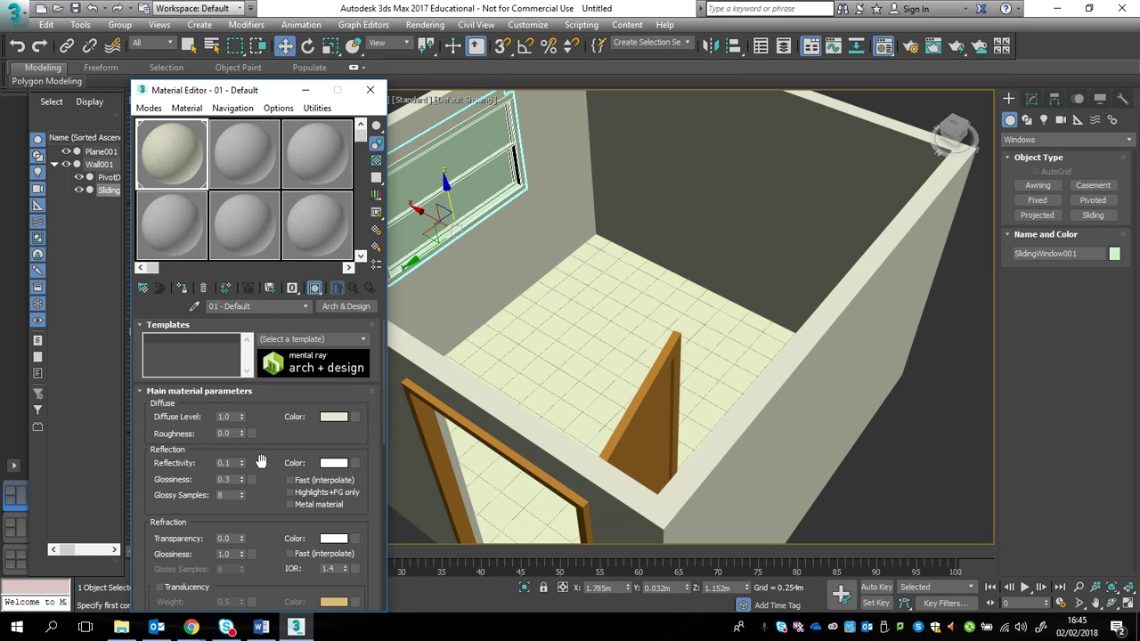
Give material slot 2 a cream RGB 211/202/150 diffuse colour and apply it to the floor plane
left_click(253, 154)
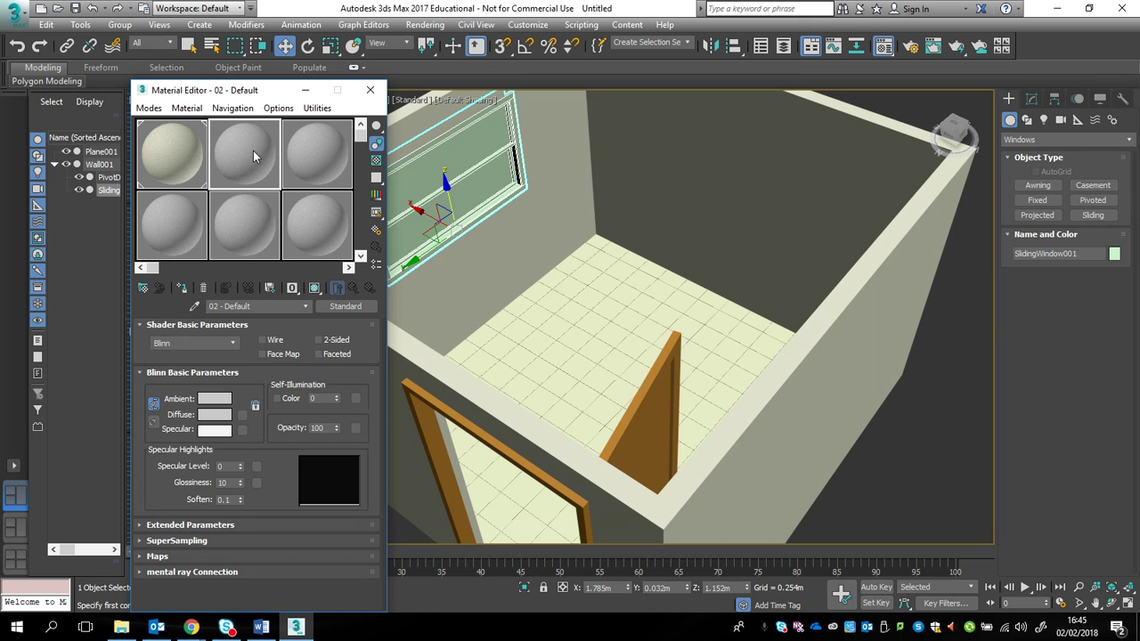
left_click(214, 416)
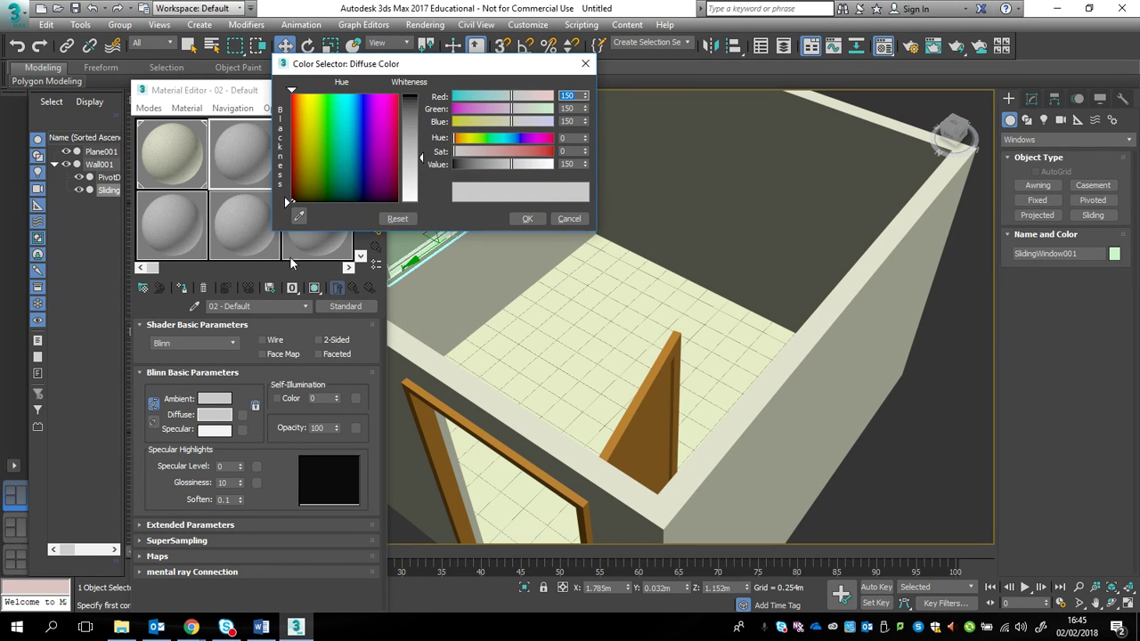
left_click(307, 139)
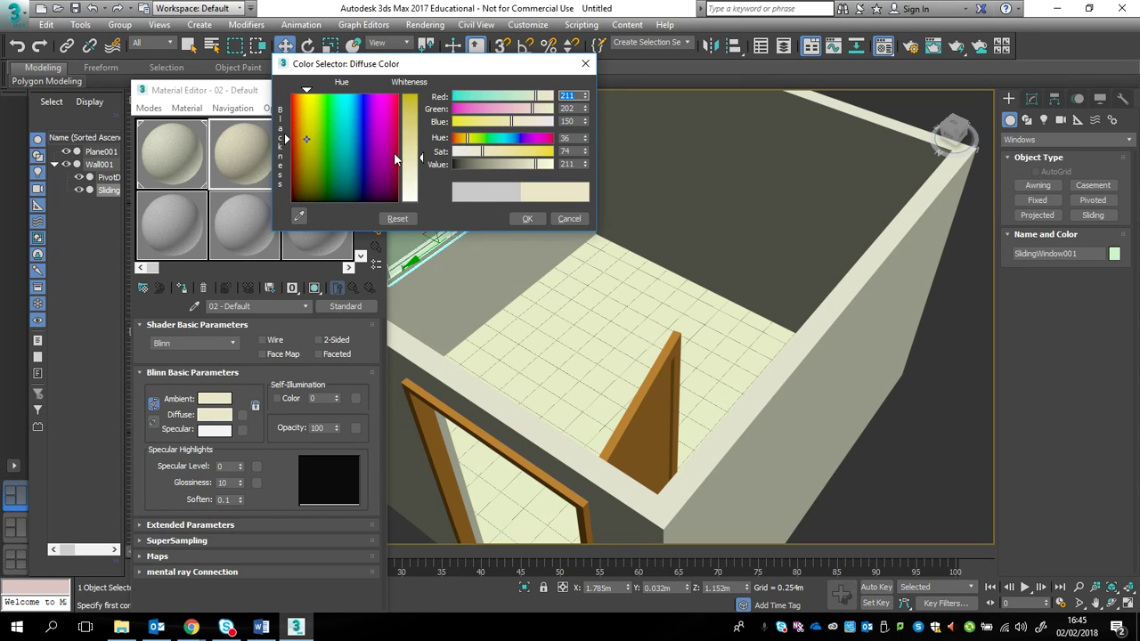
left_click(527, 219)
left_click_drag(253, 159, 554, 290)
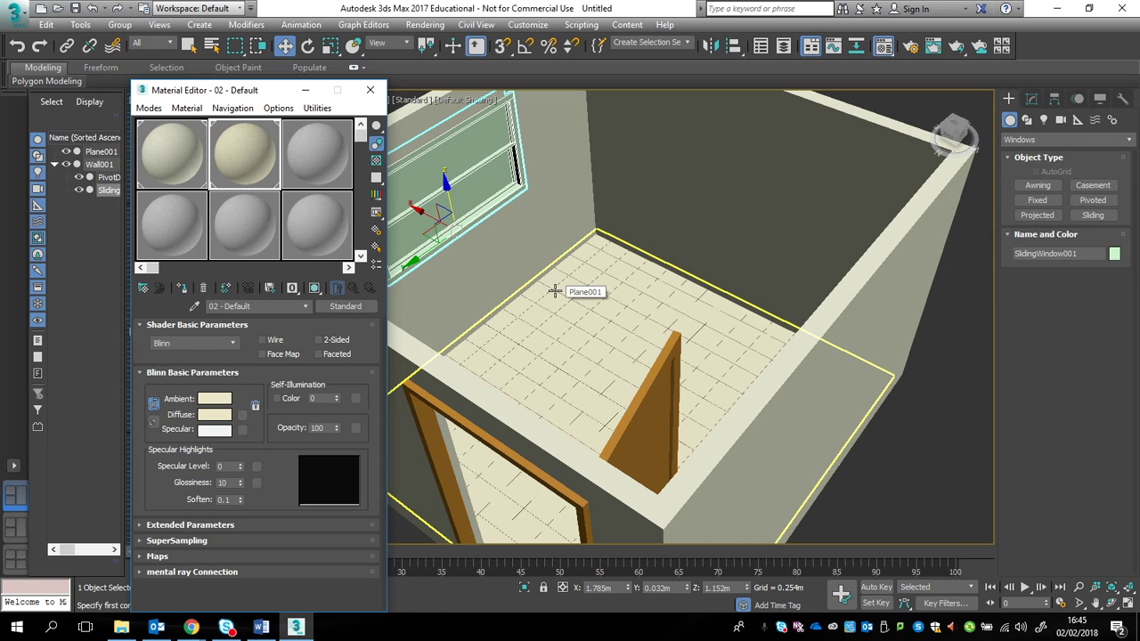
left_click(165, 162)
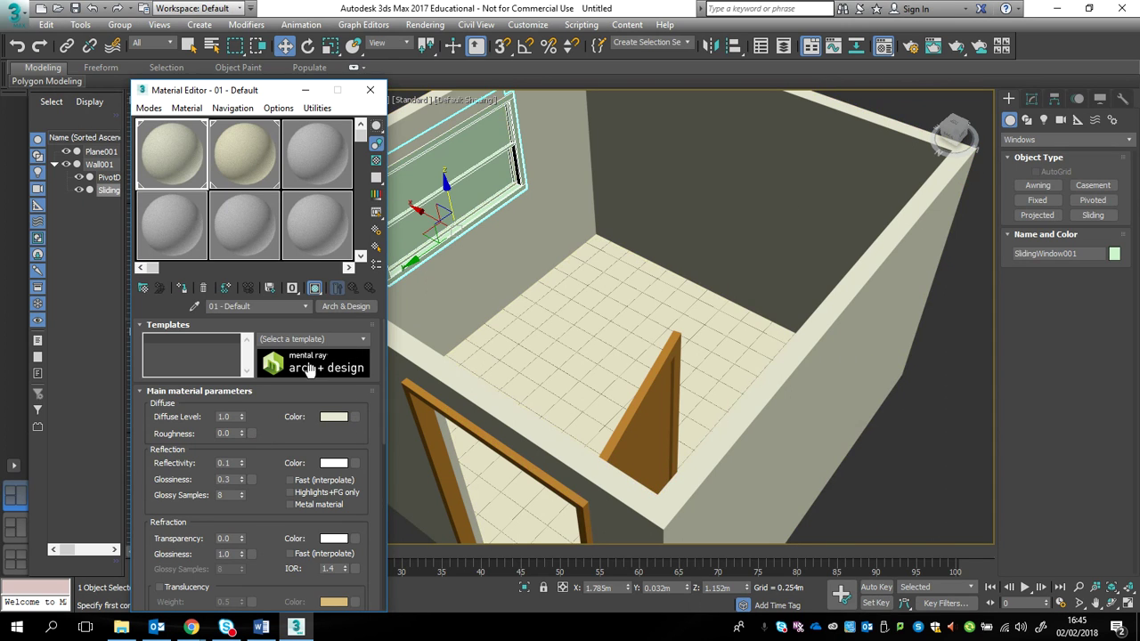
left_click(355, 417)
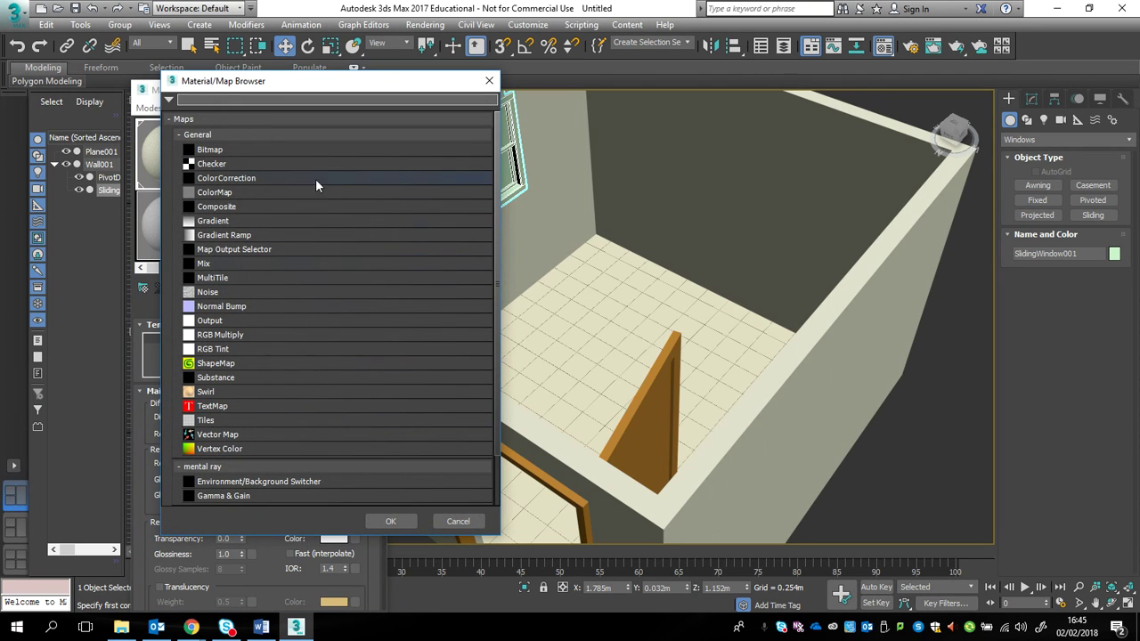
Load pattern-bronze-texture.jpg as the first material's diffuse Bitmap and show it shaded on the walls
double_click(321, 151)
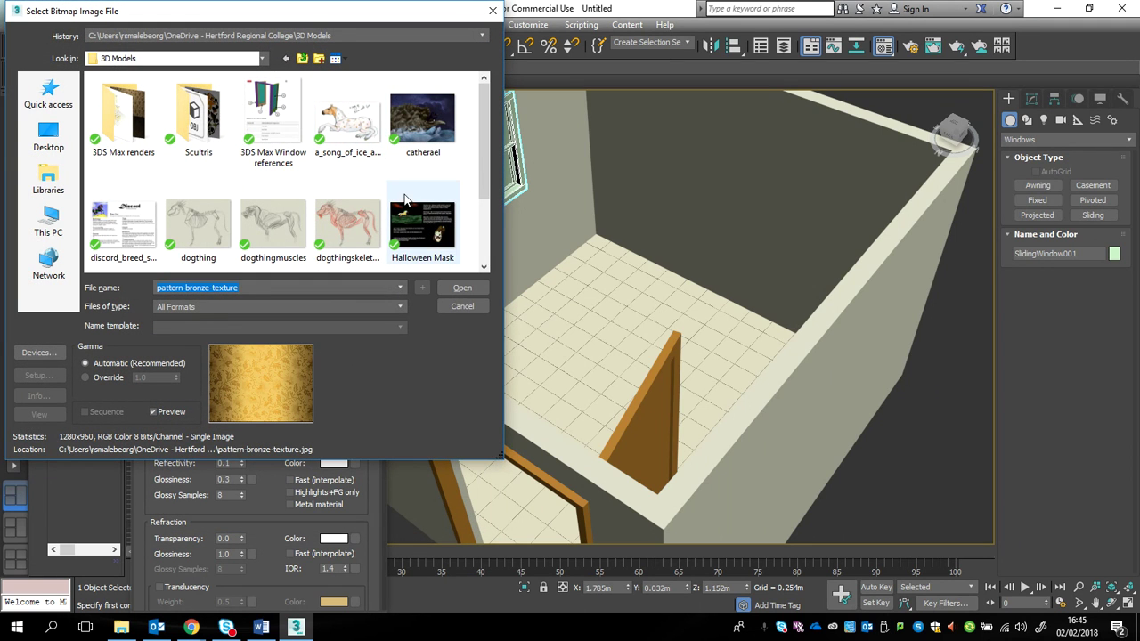
left_click_drag(485, 138, 483, 220)
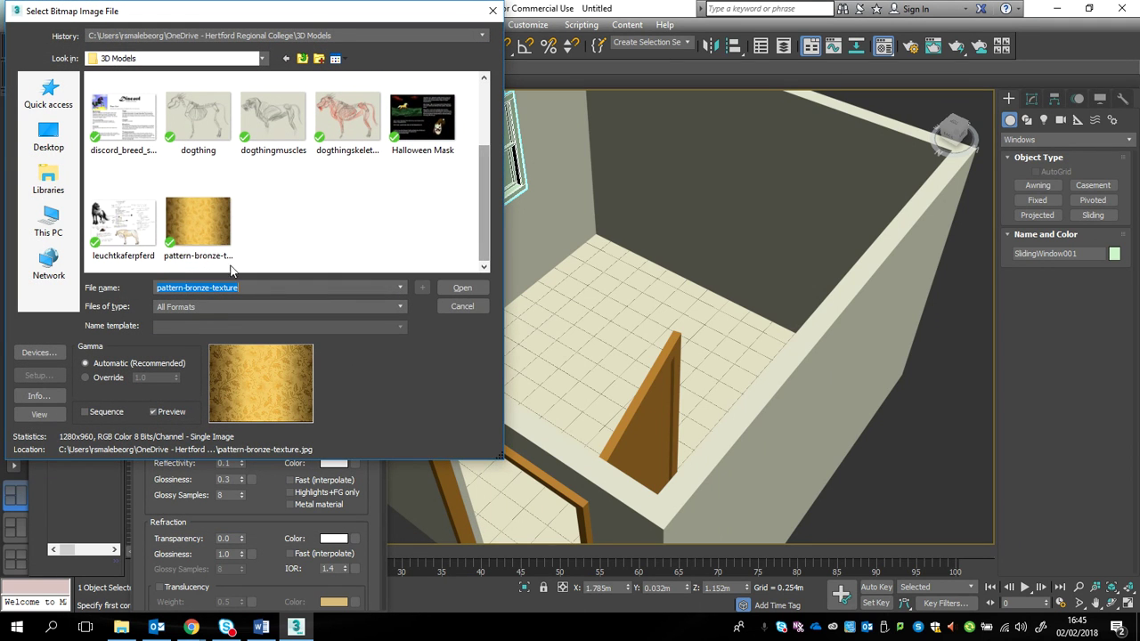
double_click(212, 218)
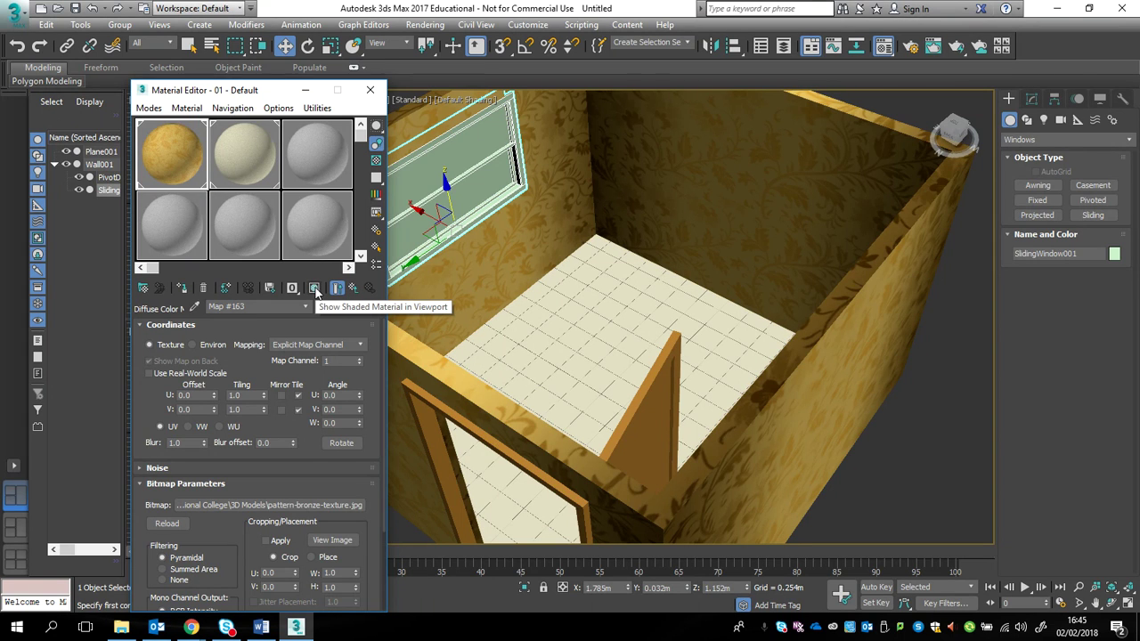
left_click(353, 290)
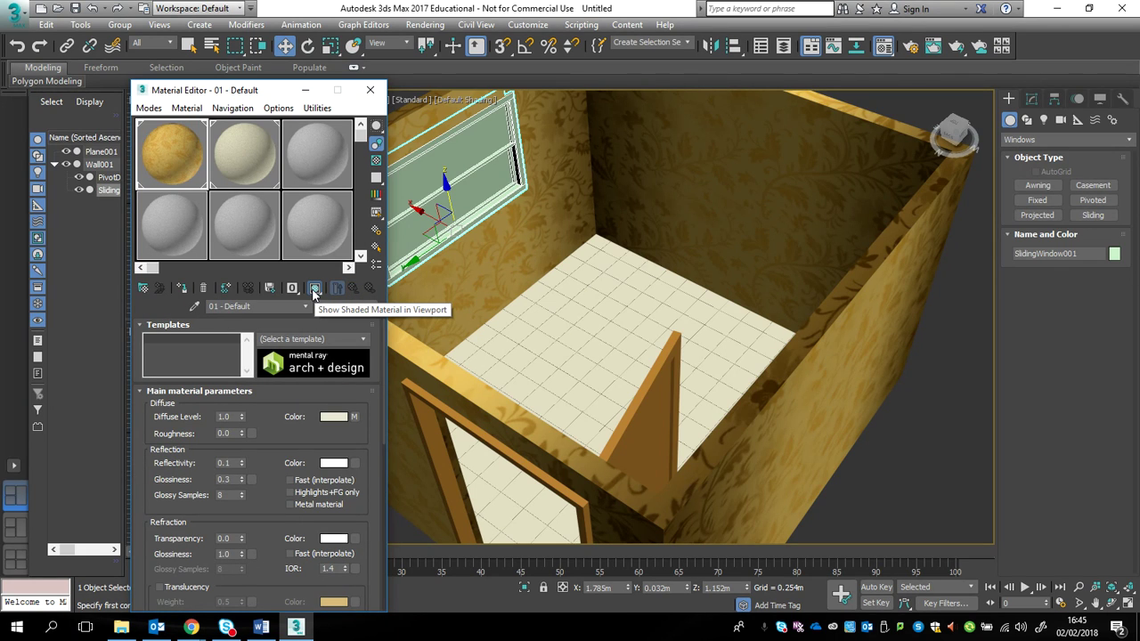
left_click(314, 291)
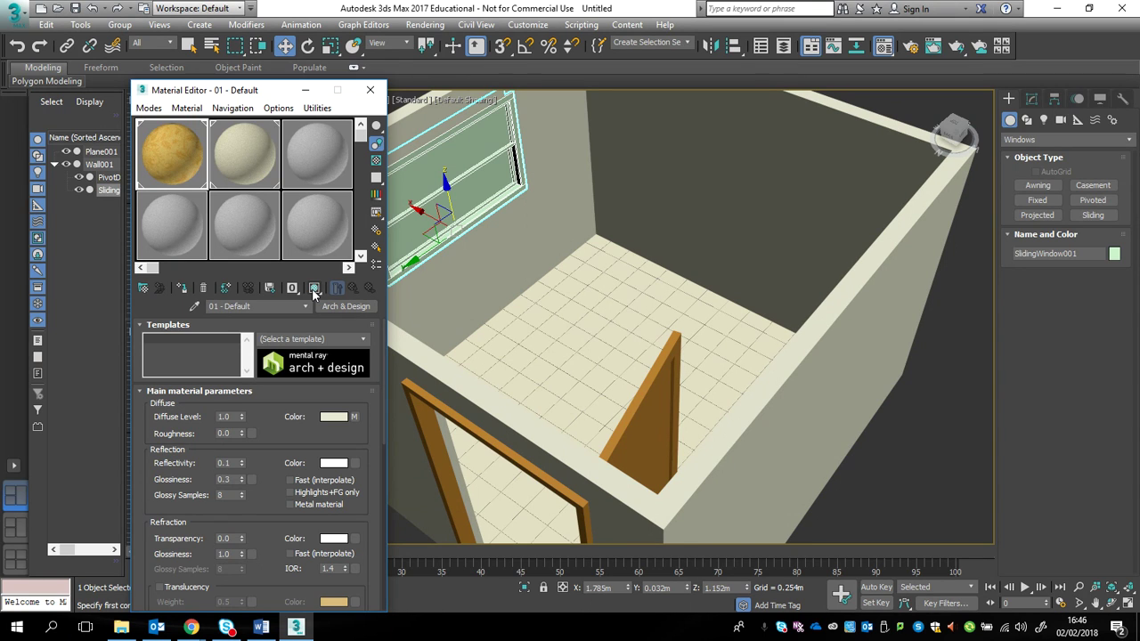
left_click(313, 291)
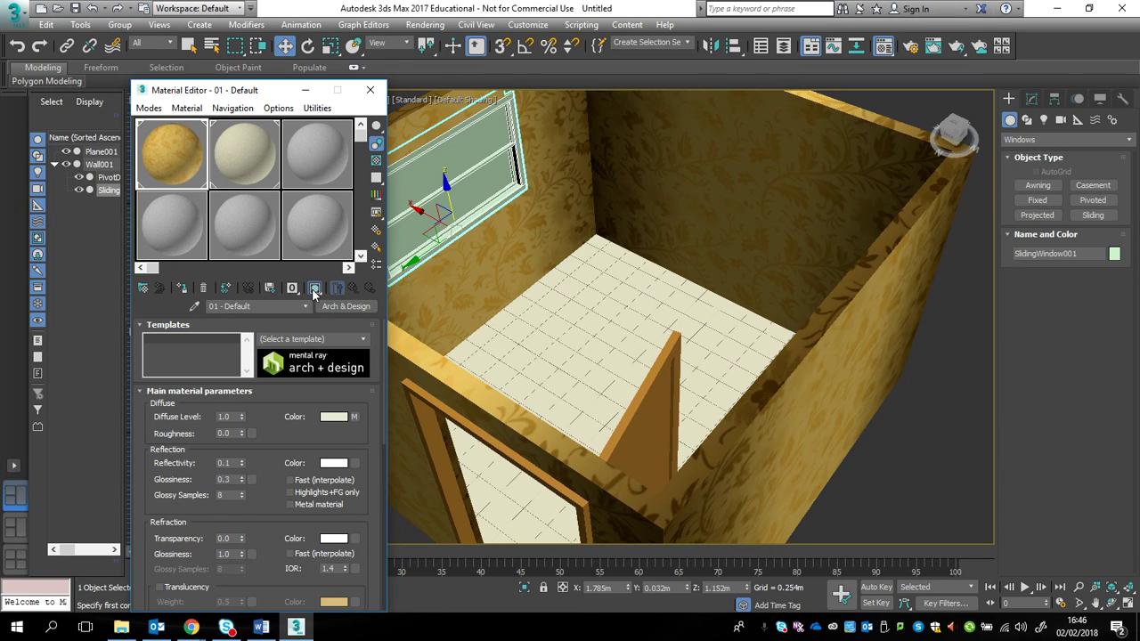
mouse_move(953, 133)
left_mouse_down()
mouse_move(980, 141)
mouse_move(954, 128)
left_mouse_up()
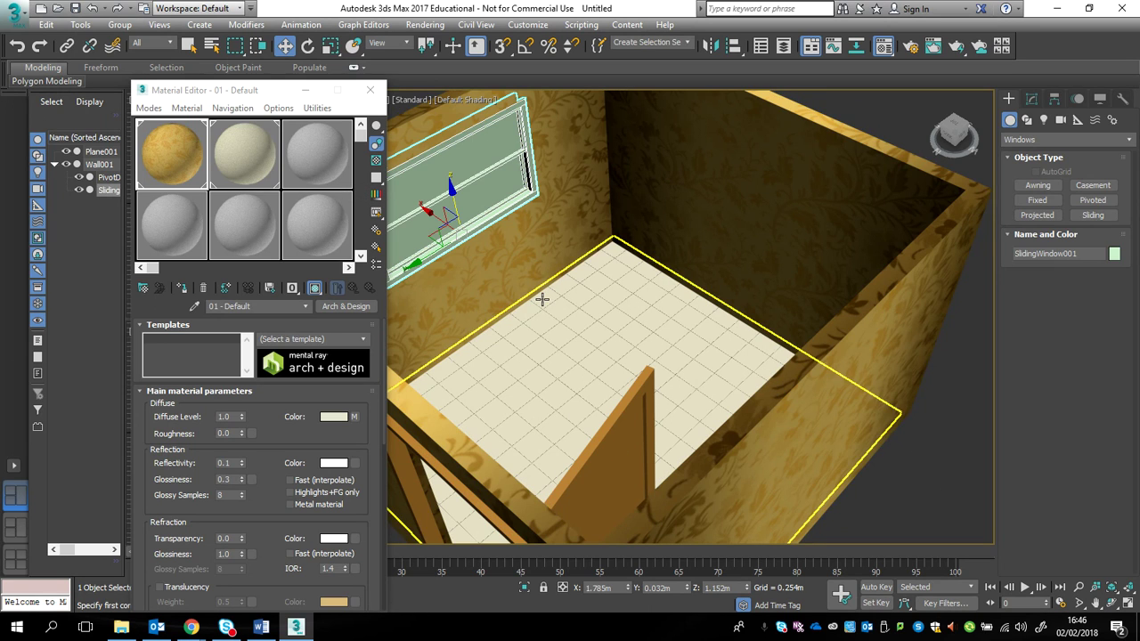
Convert material slot 3 to Multi/Sub-Object, choosing to keep the old material as a sub-material
left_click(307, 162)
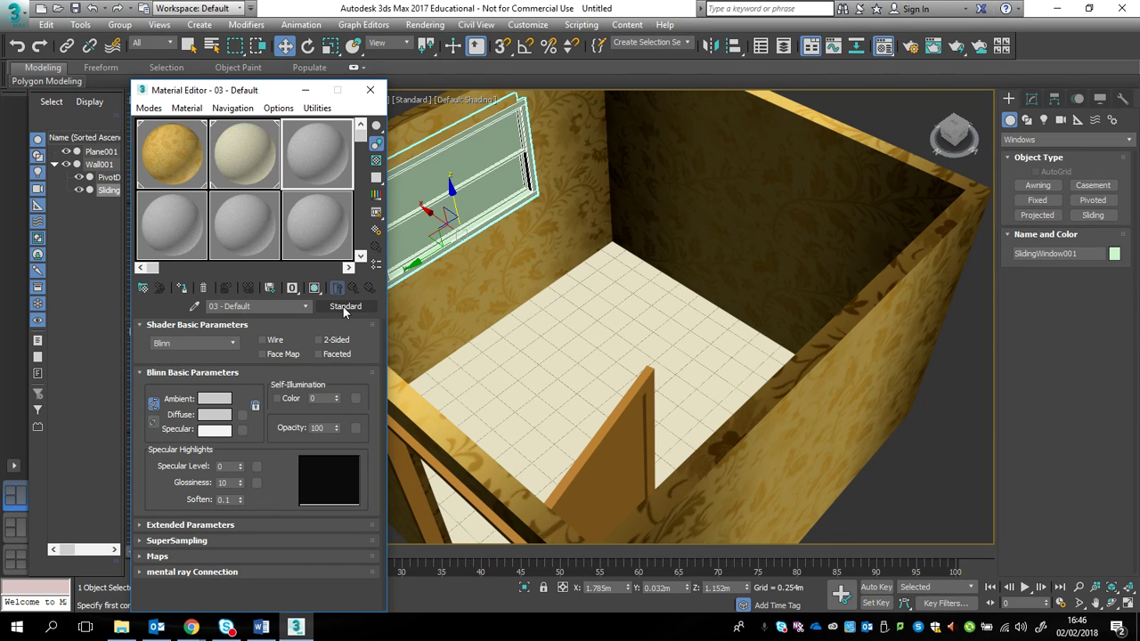
left_click(343, 307)
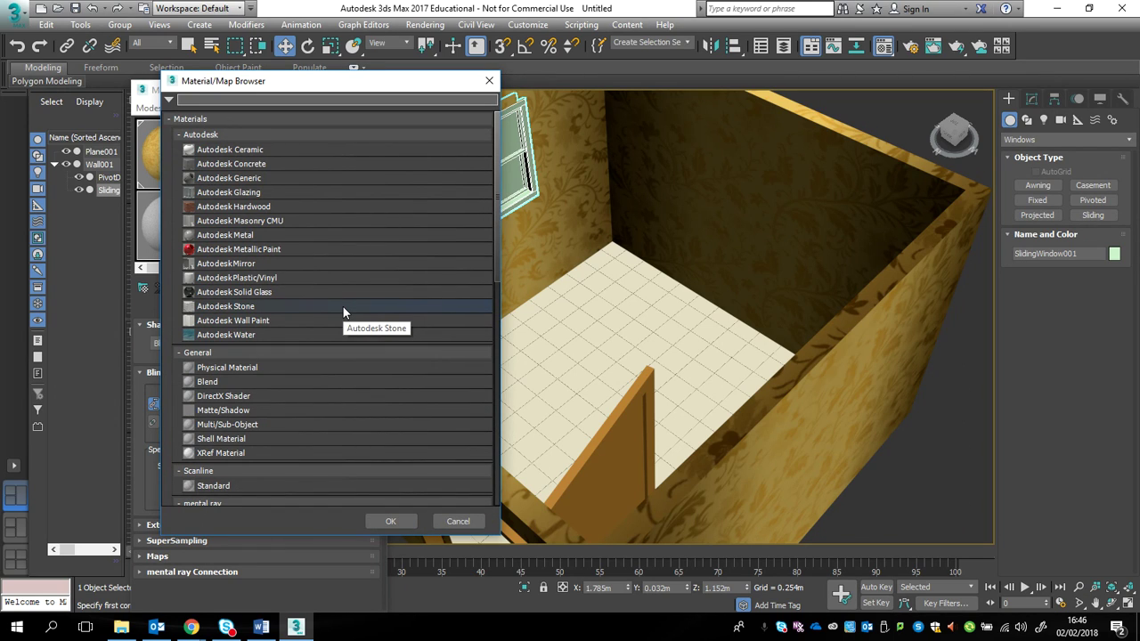
type("multi")
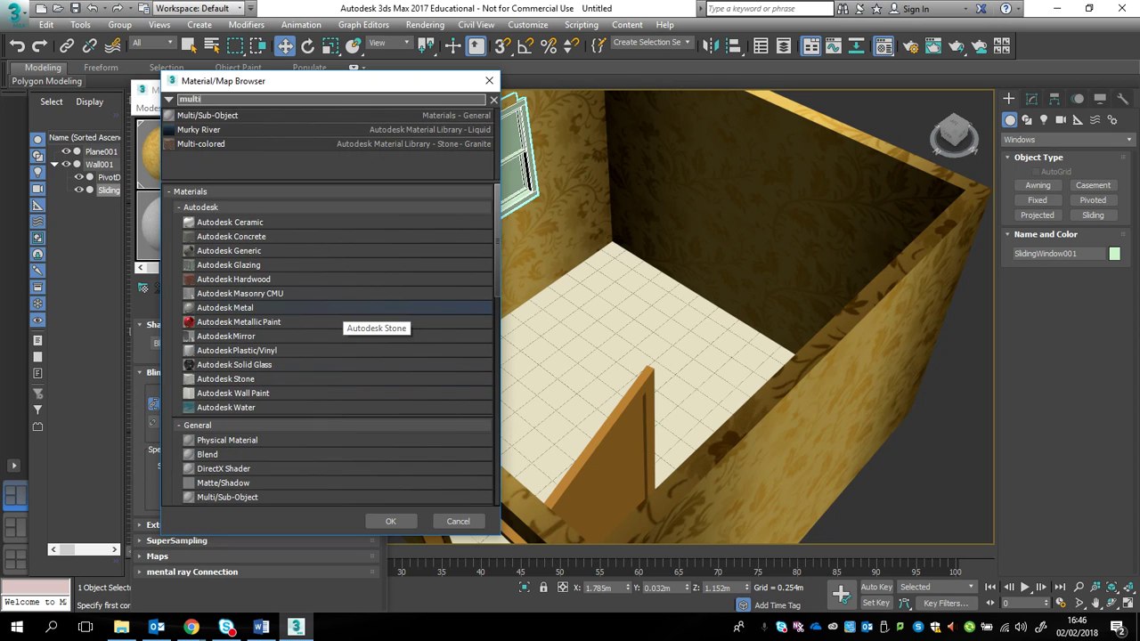
double_click(227, 115)
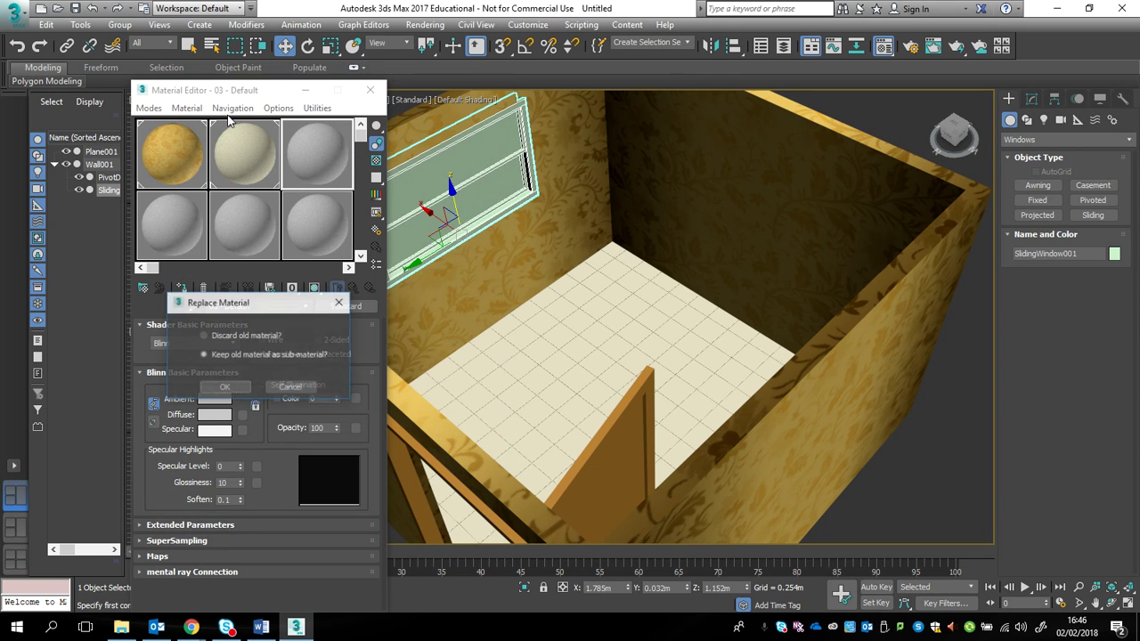
left_click(203, 355)
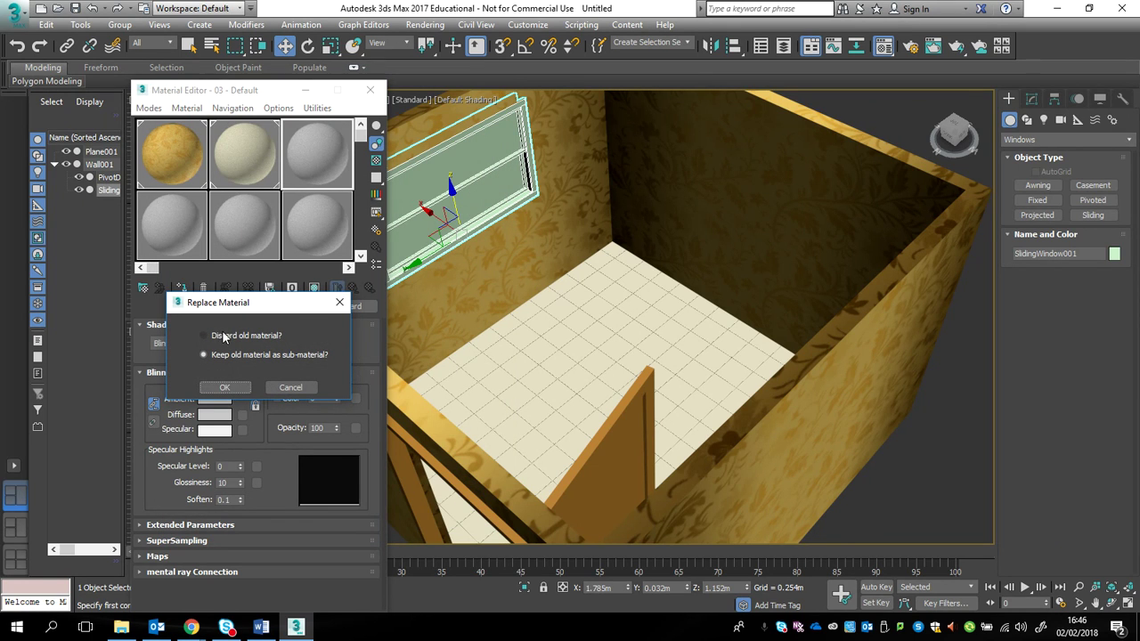
Confirm the 10-slot Multi/Sub-Object conversion and open sub-material 1 to change its type
left_click(226, 388)
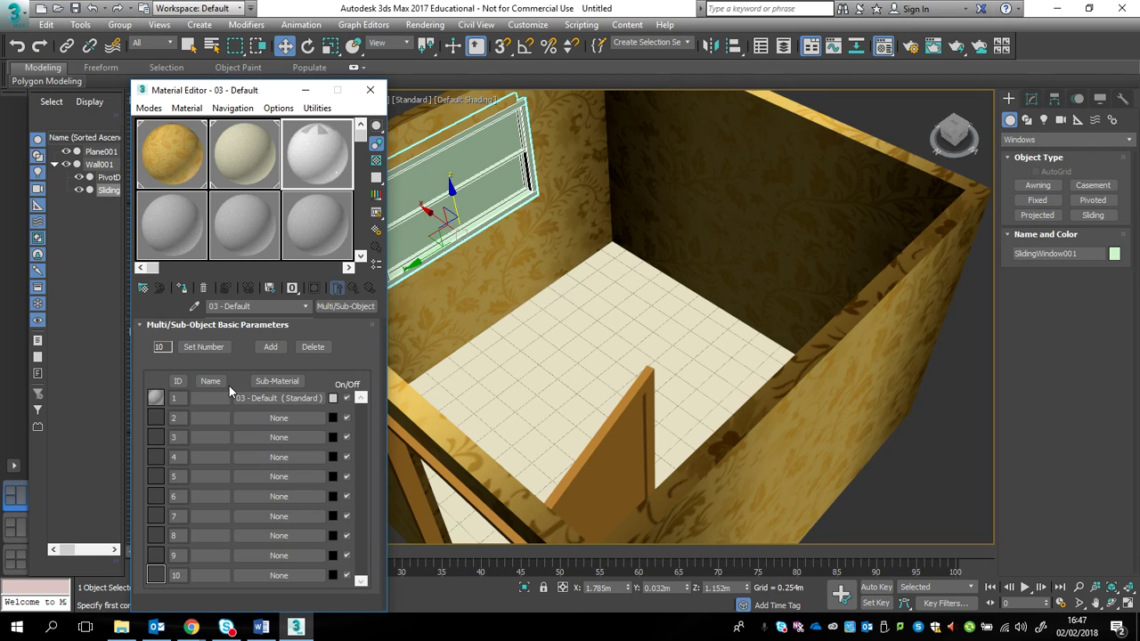
left_click(264, 397)
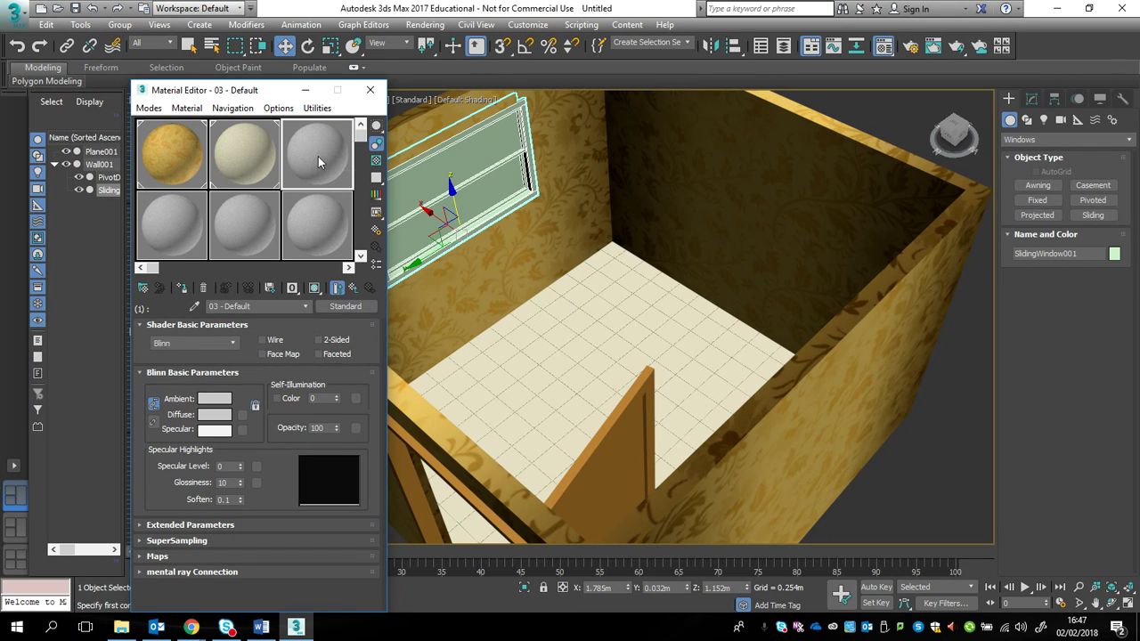
left_click(331, 305)
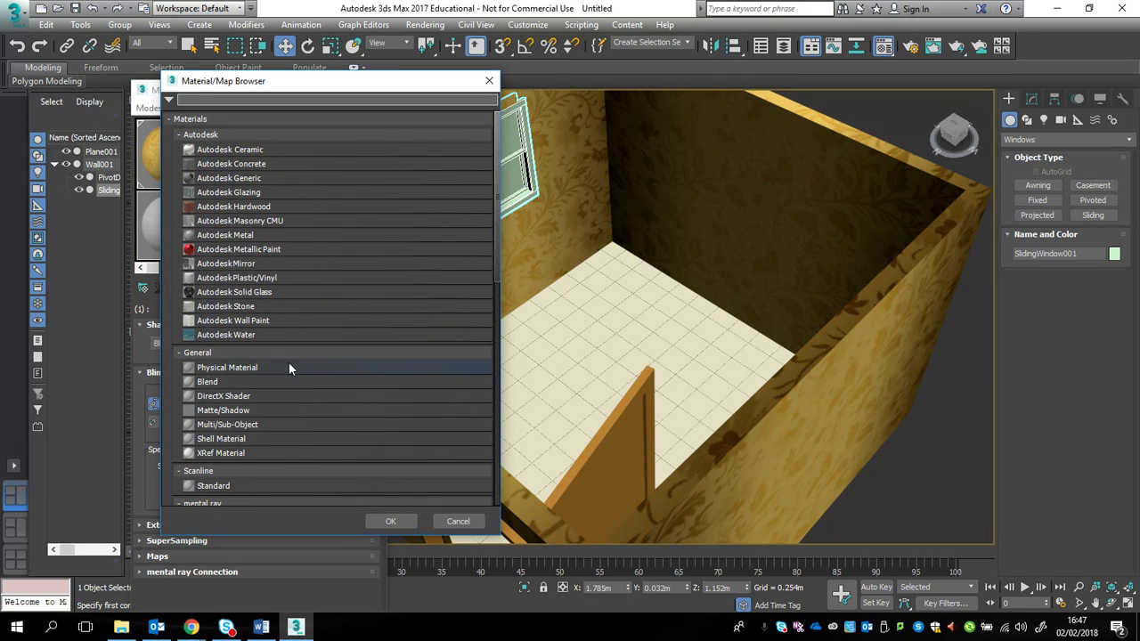
Make sub-material 1 a Glossy Plastic Physical Material with a pure white base colour
double_click(288, 368)
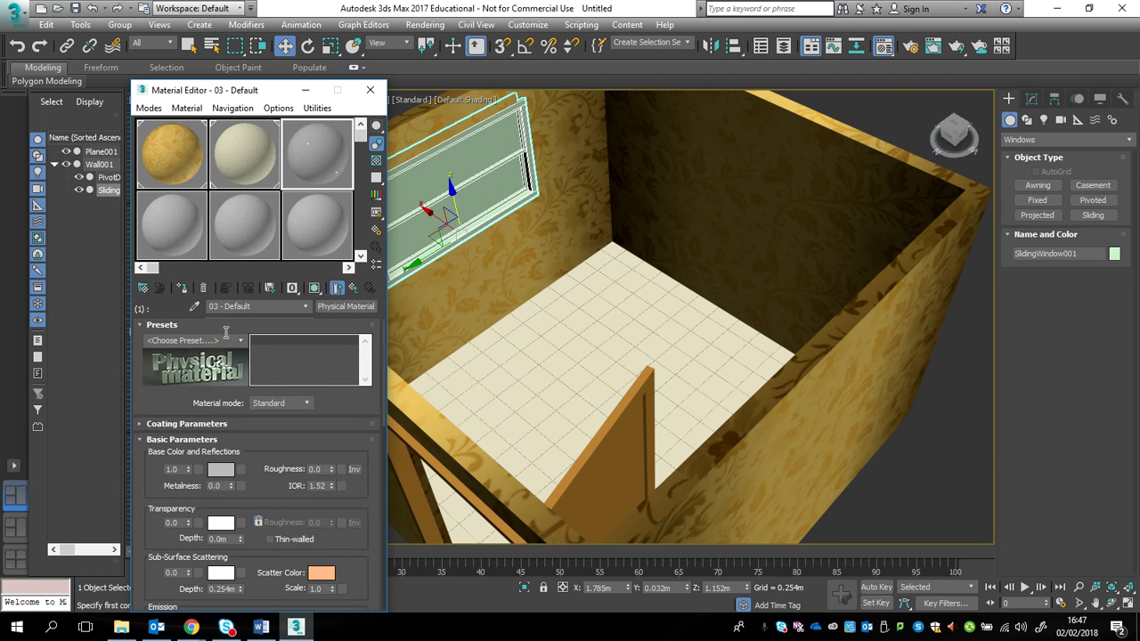
left_click(238, 341)
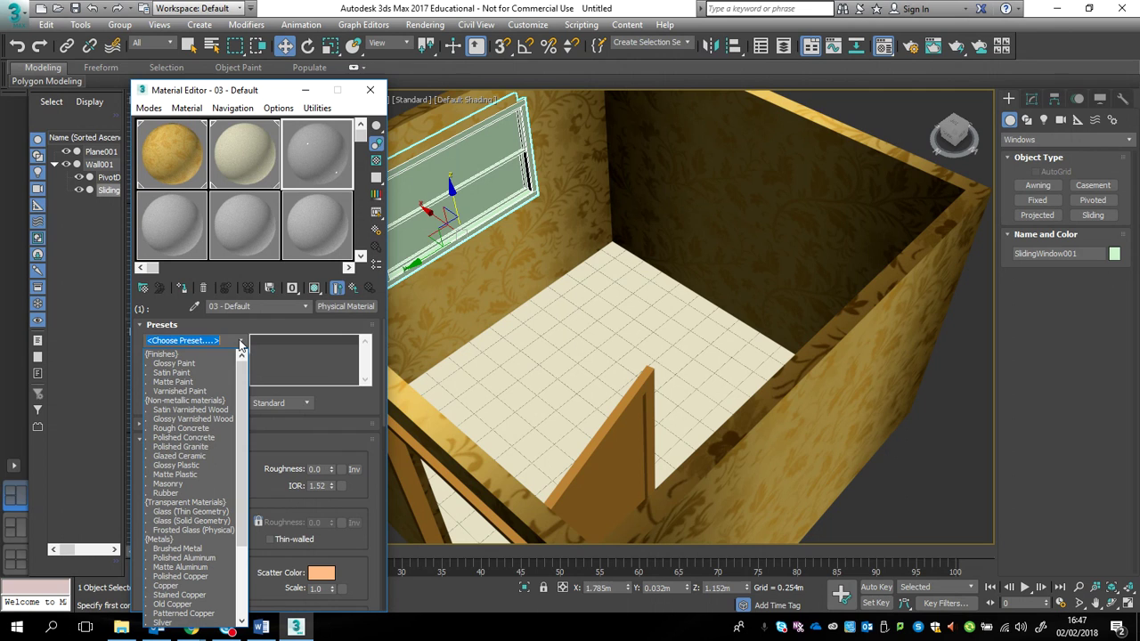
left_click(170, 465)
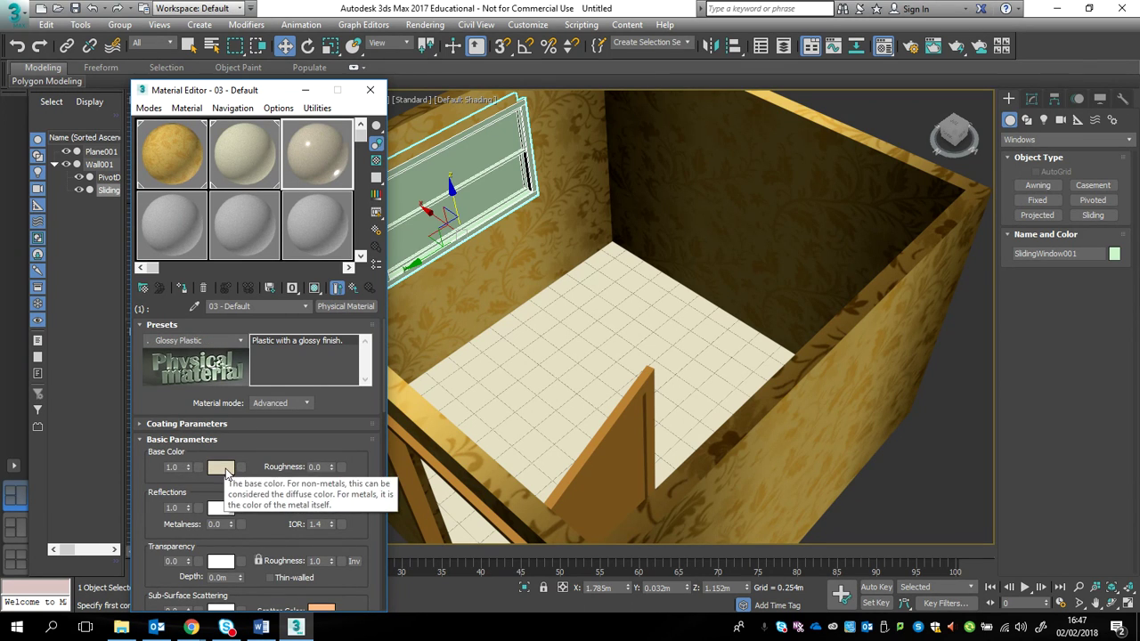
left_click(221, 468)
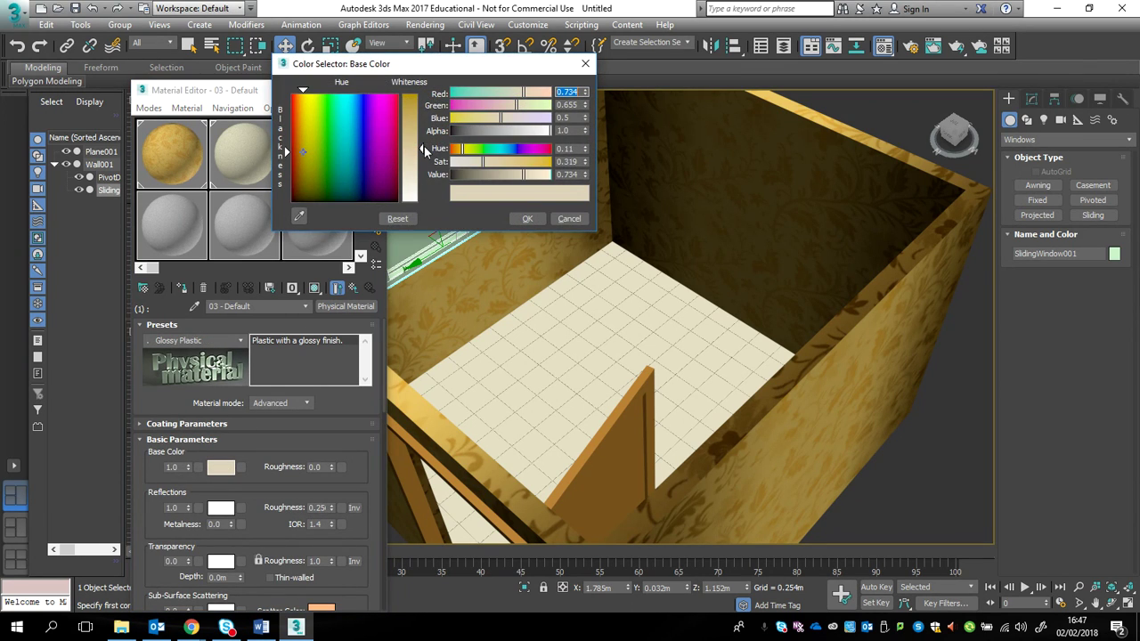
left_click_drag(424, 148, 422, 201)
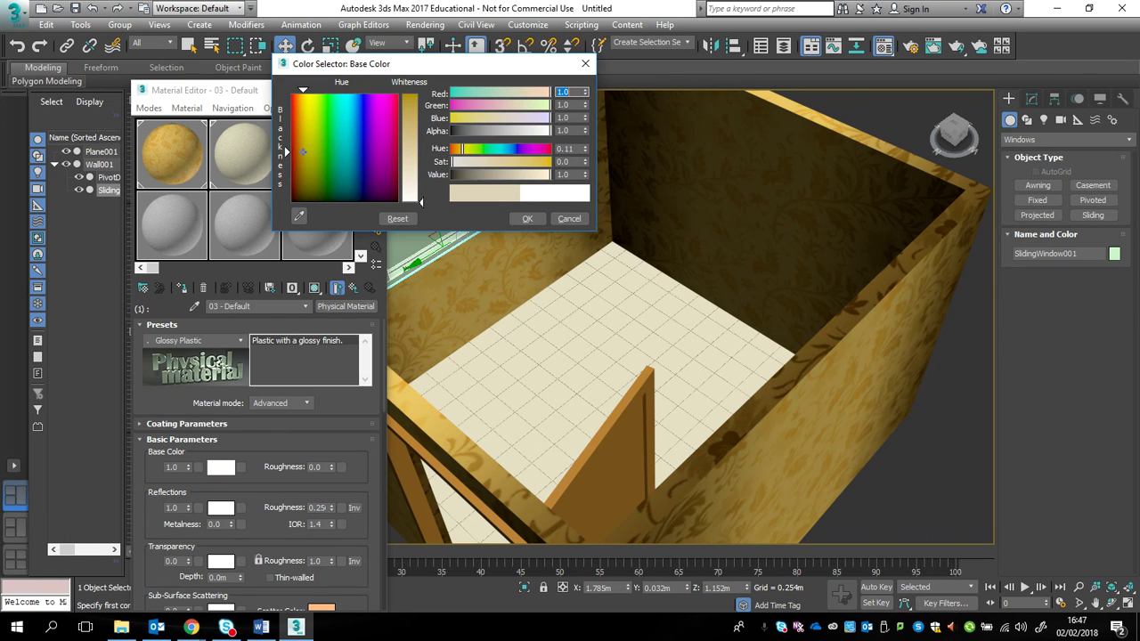
left_click(526, 218)
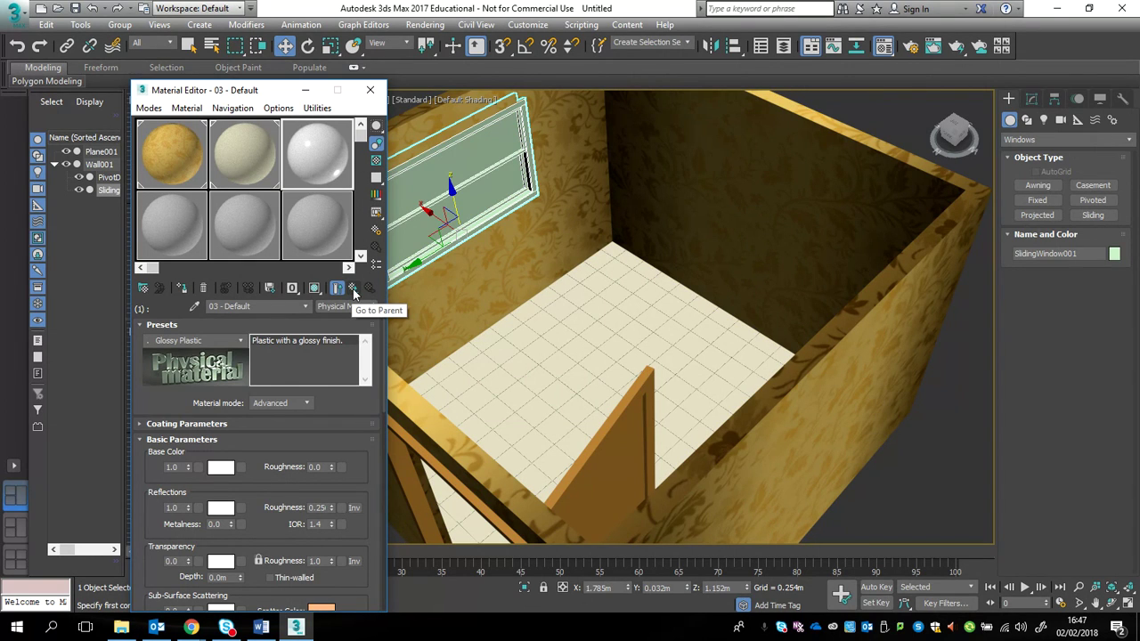
Reduce the Multi/Sub-Object material to five sub-material slots
left_click(353, 288)
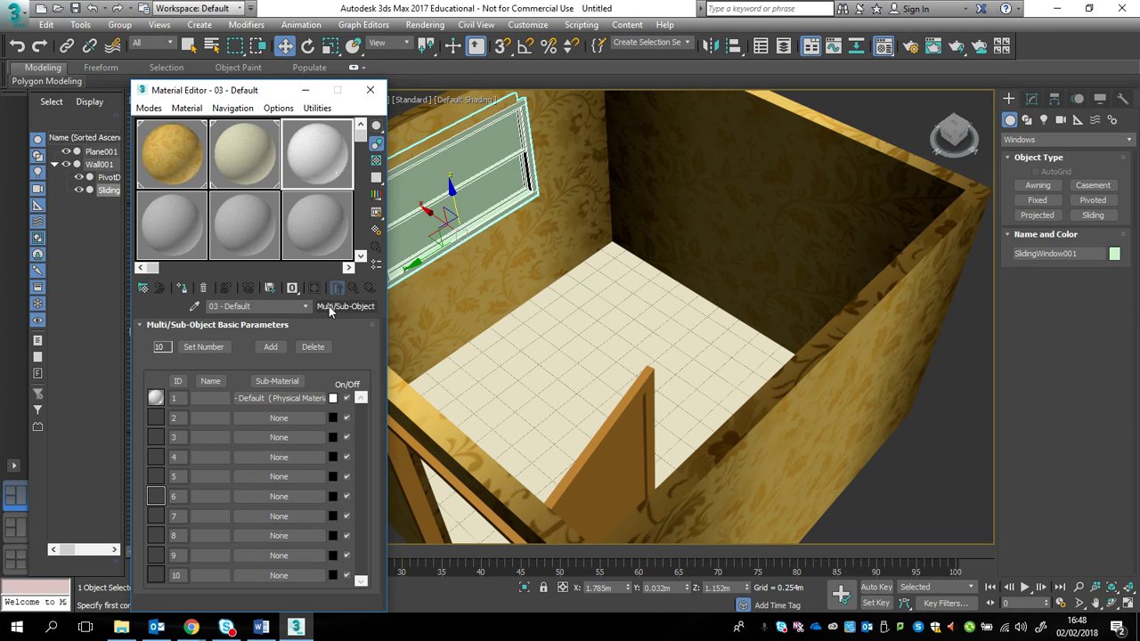
left_click(314, 347)
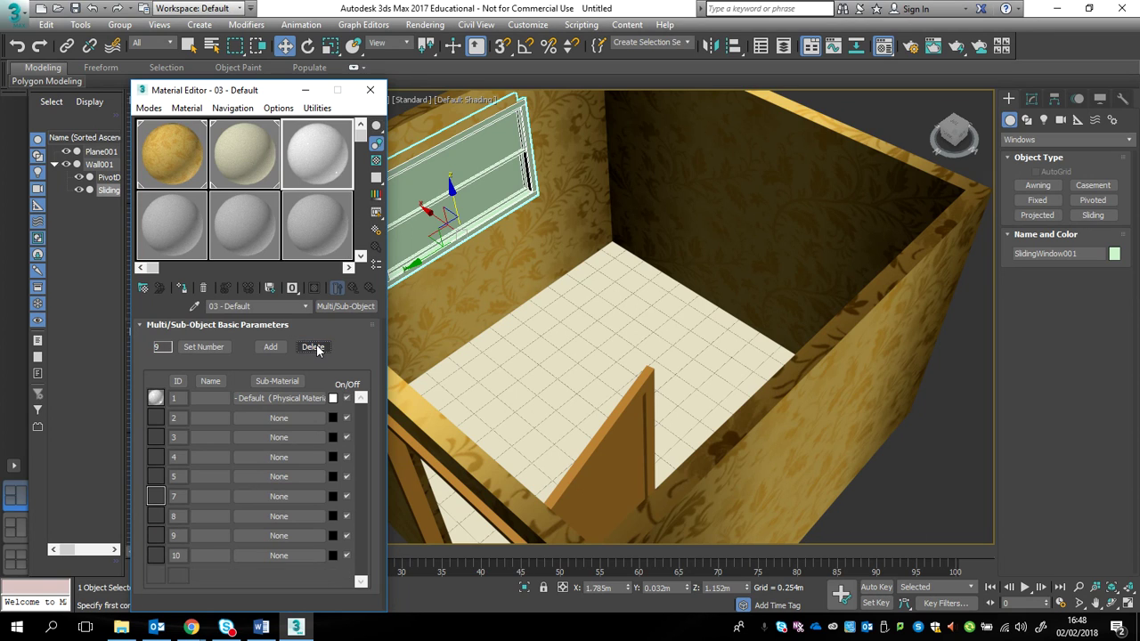
left_click(313, 347)
left_click(313, 347)
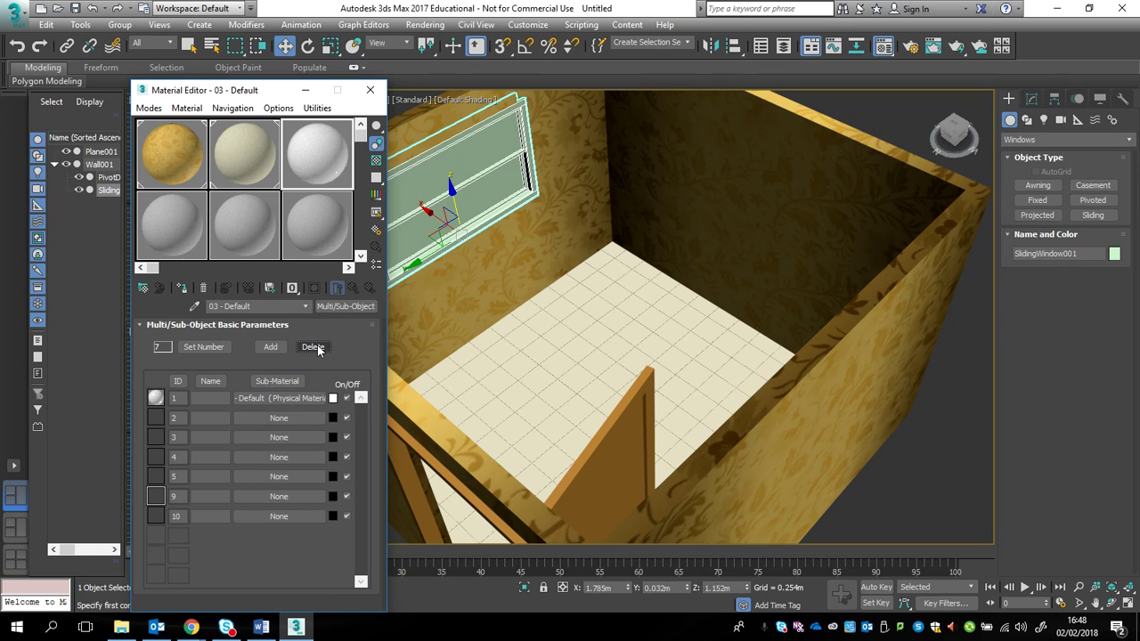
left_click(313, 348)
left_click(314, 348)
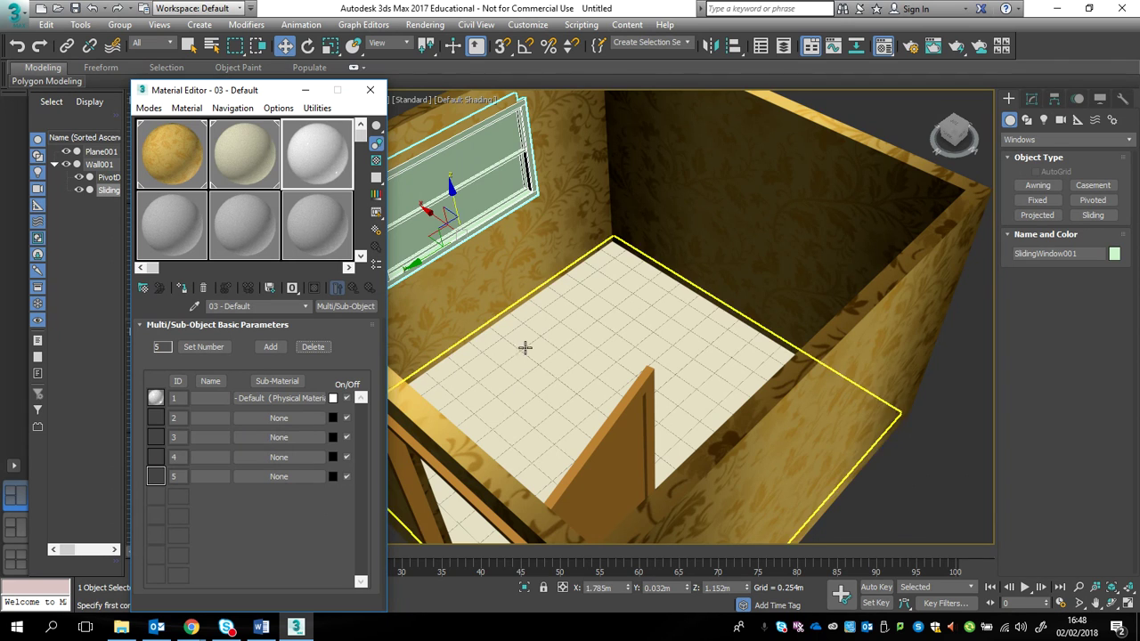
Orbit the room and drag sub-material 1 onto slot 2 to copy it
middle_click_drag(474, 138, 418, 365, "alt")
left_click(686, 235)
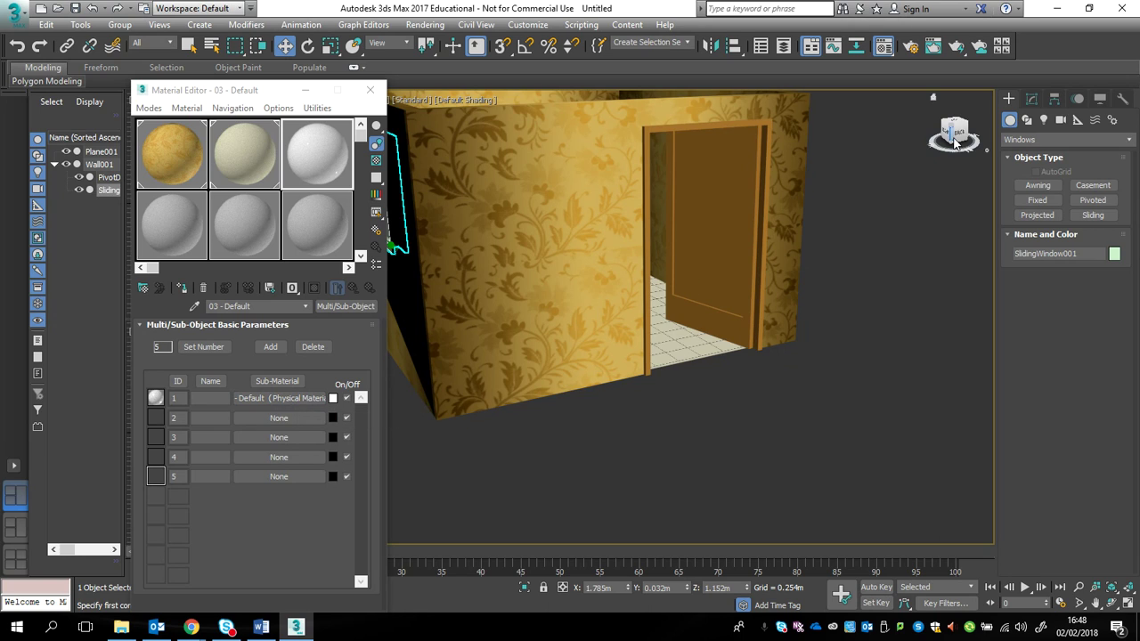
left_click_drag(952, 132, 967, 193)
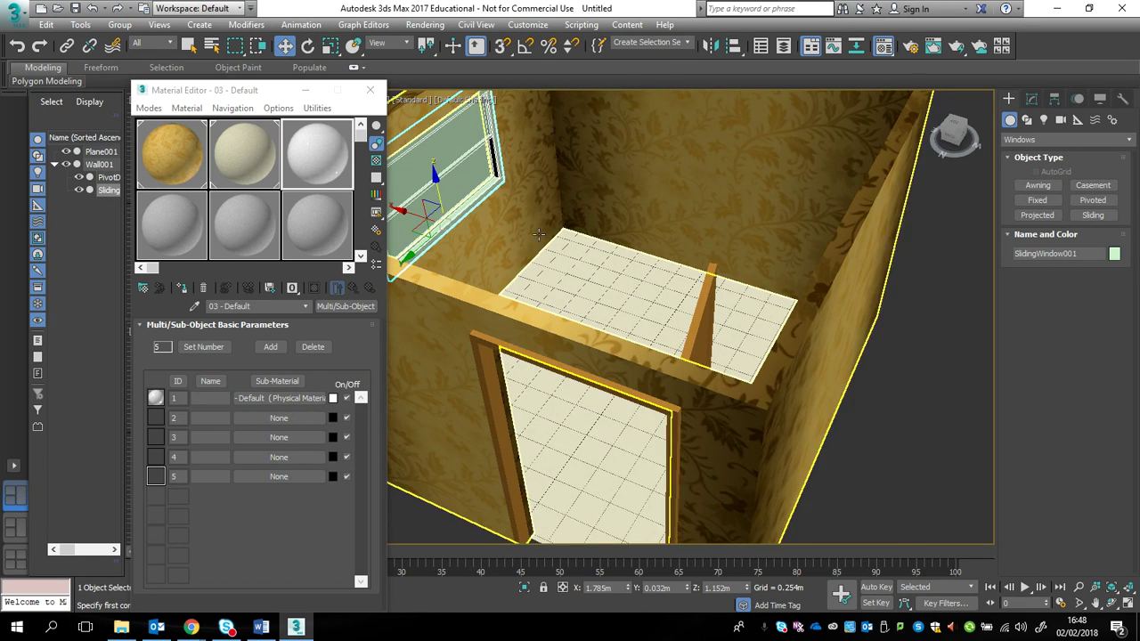
left_click_drag(289, 401, 286, 418)
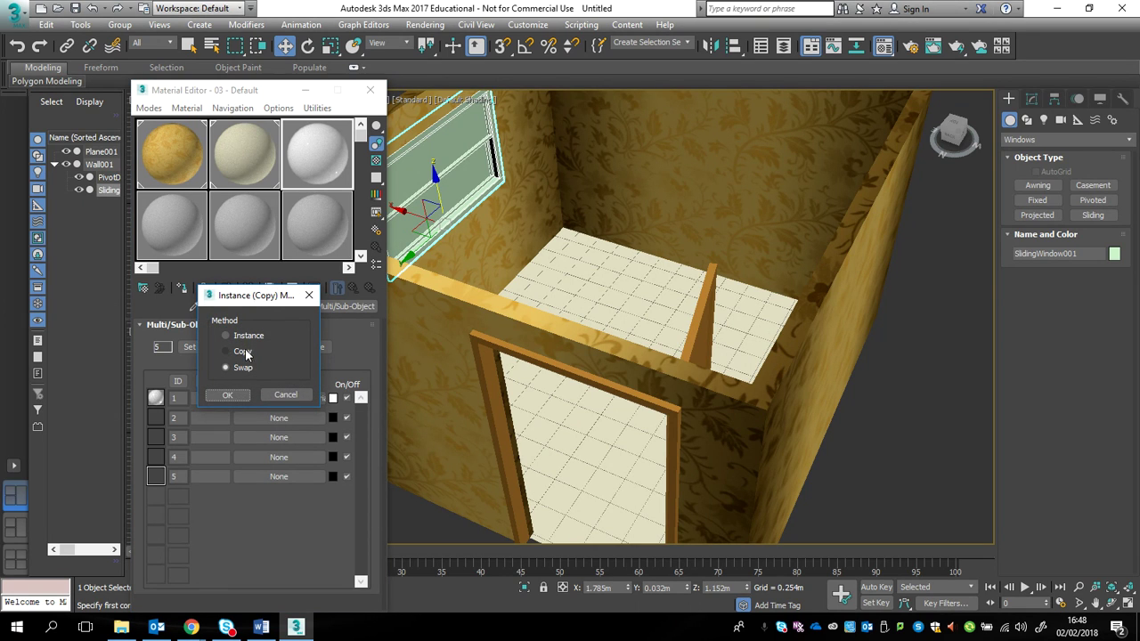
Copy sub-material 1 into slots 2, 4 and 5, confirming each Instance (Copy) Material dialog
left_click(228, 397)
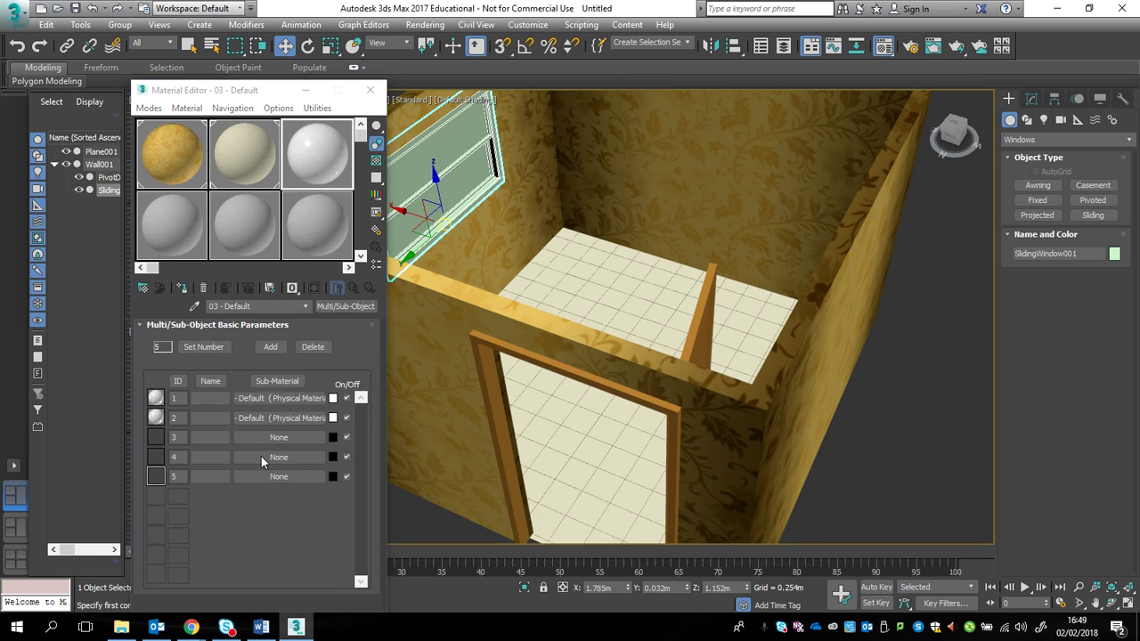
left_click_drag(261, 456, 261, 457)
left_click(226, 398)
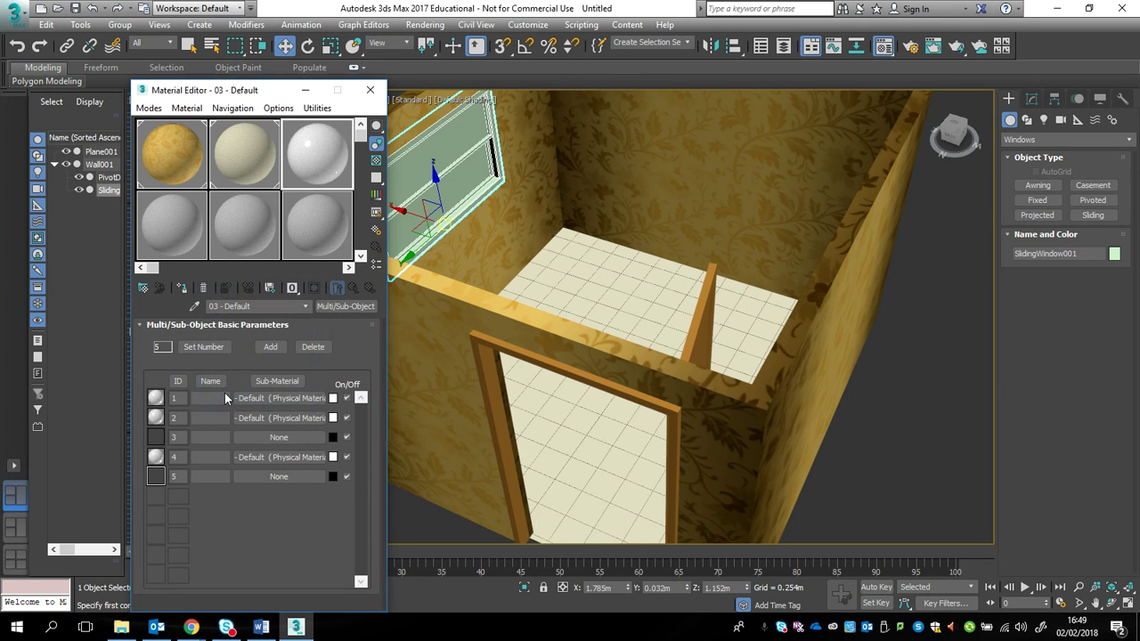
left_click_drag(279, 400, 271, 476)
left_click(230, 396)
Make sub-material 3 a Glass (Thin Geometry) Physical Material and assign the multi-material to the sliding window
left_click(272, 439)
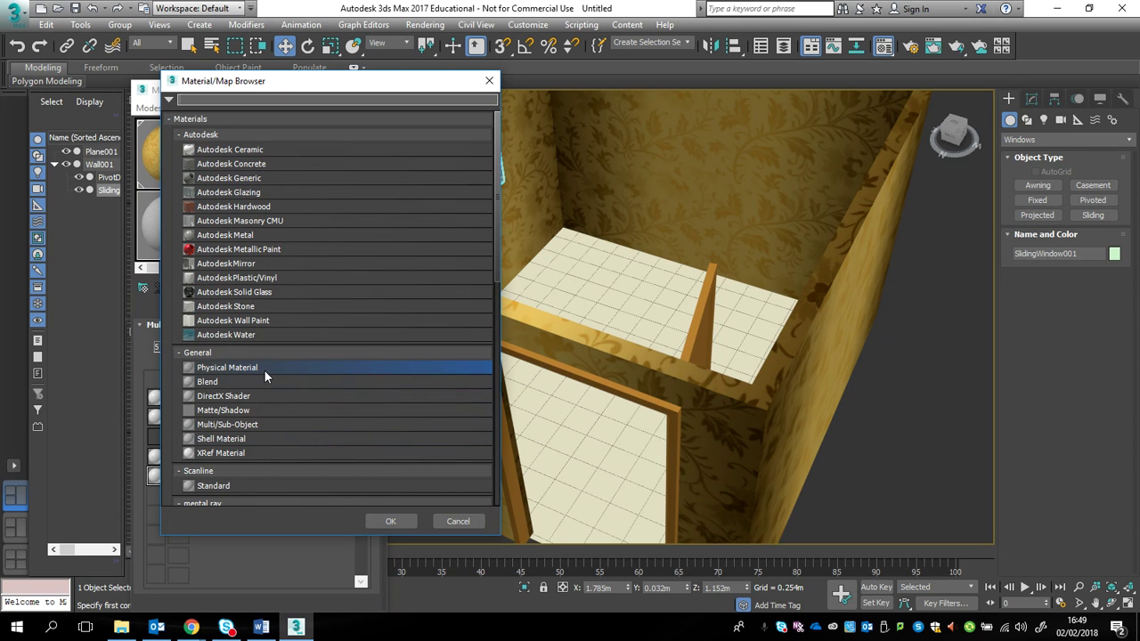
double_click(263, 367)
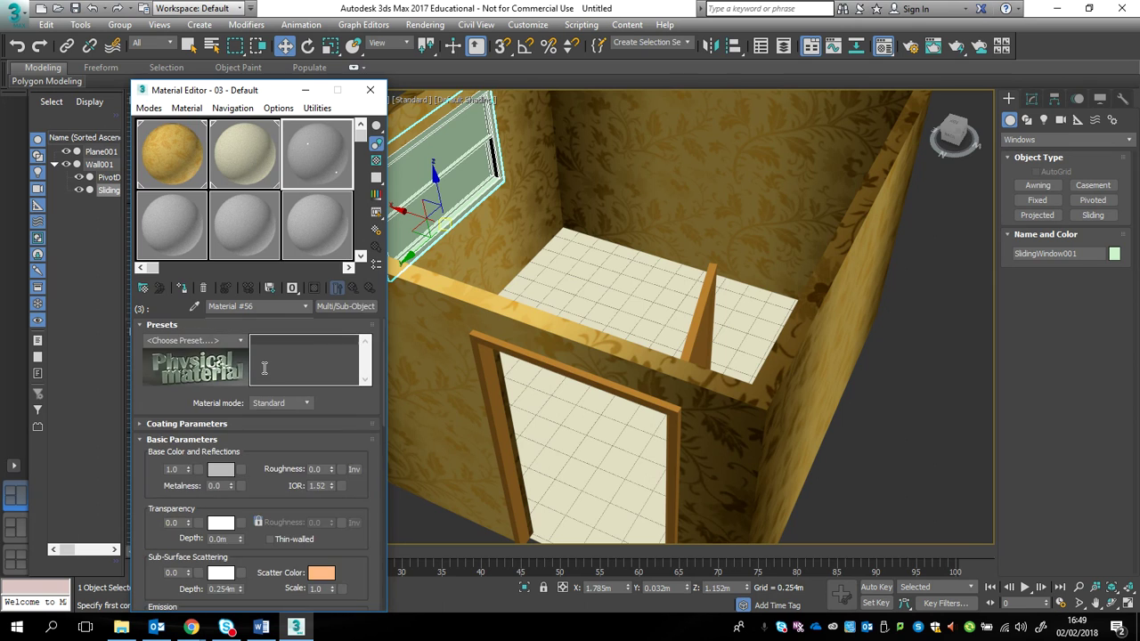
left_click(240, 341)
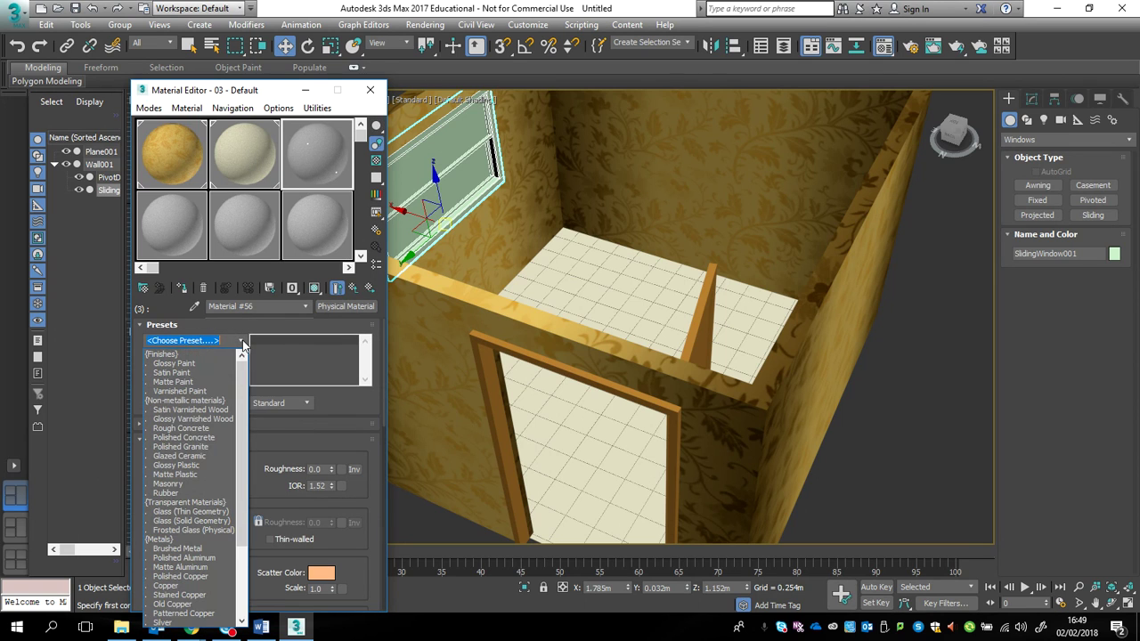
left_click(198, 515)
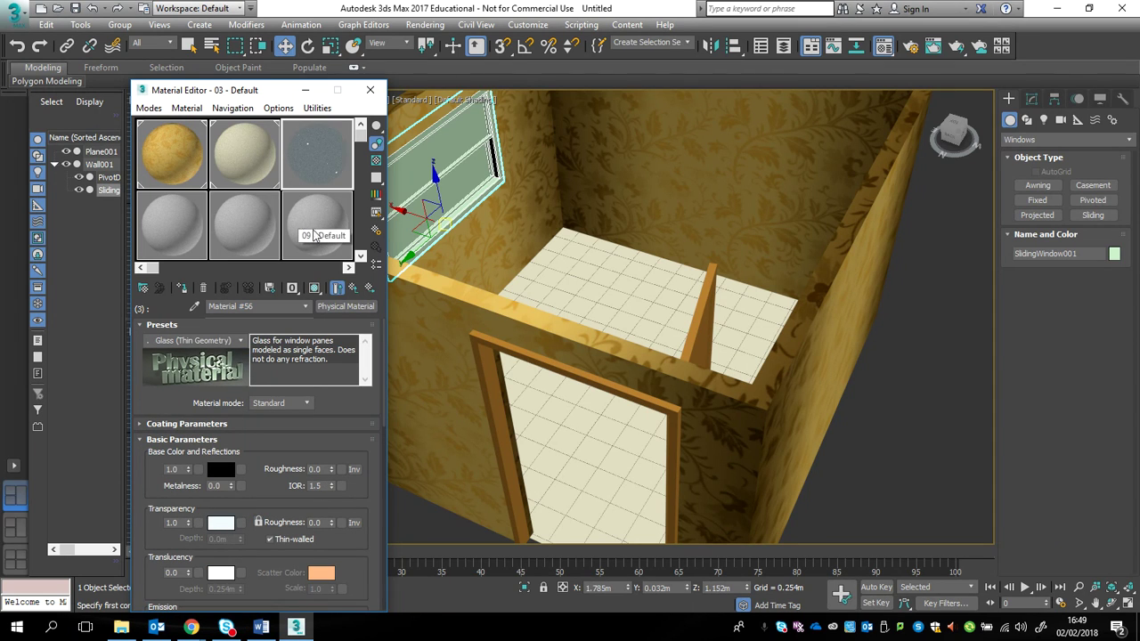
left_click(353, 289)
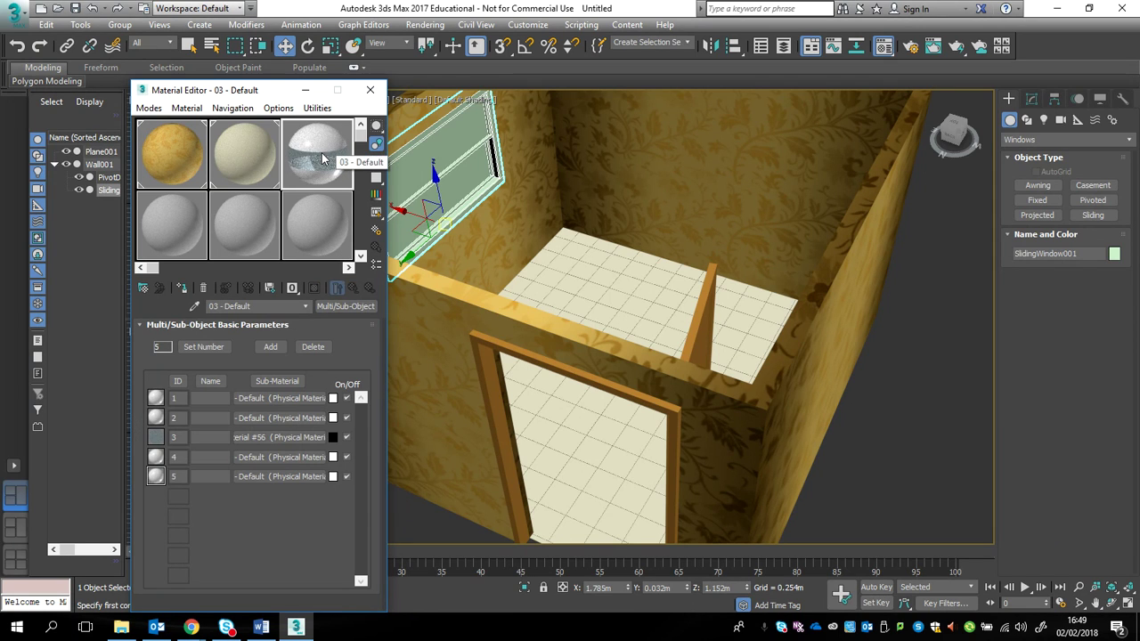
left_click_drag(379, 160, 444, 152)
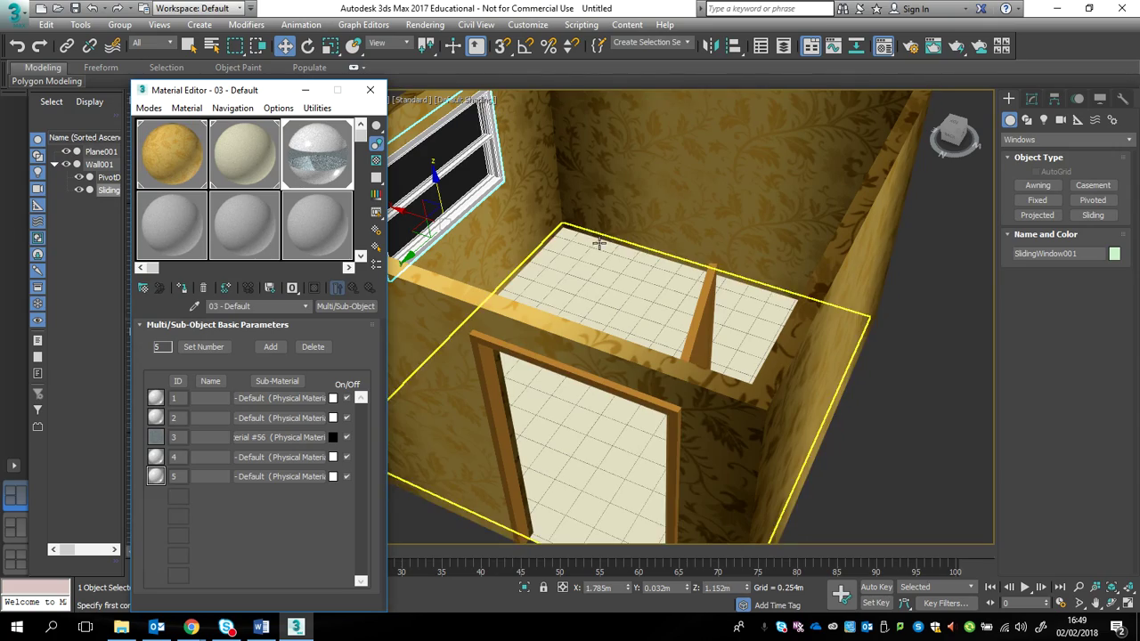
mouse_move(953, 132)
left_mouse_down()
mouse_move(926, 142)
mouse_move(912, 171)
mouse_move(956, 134)
left_mouse_up()
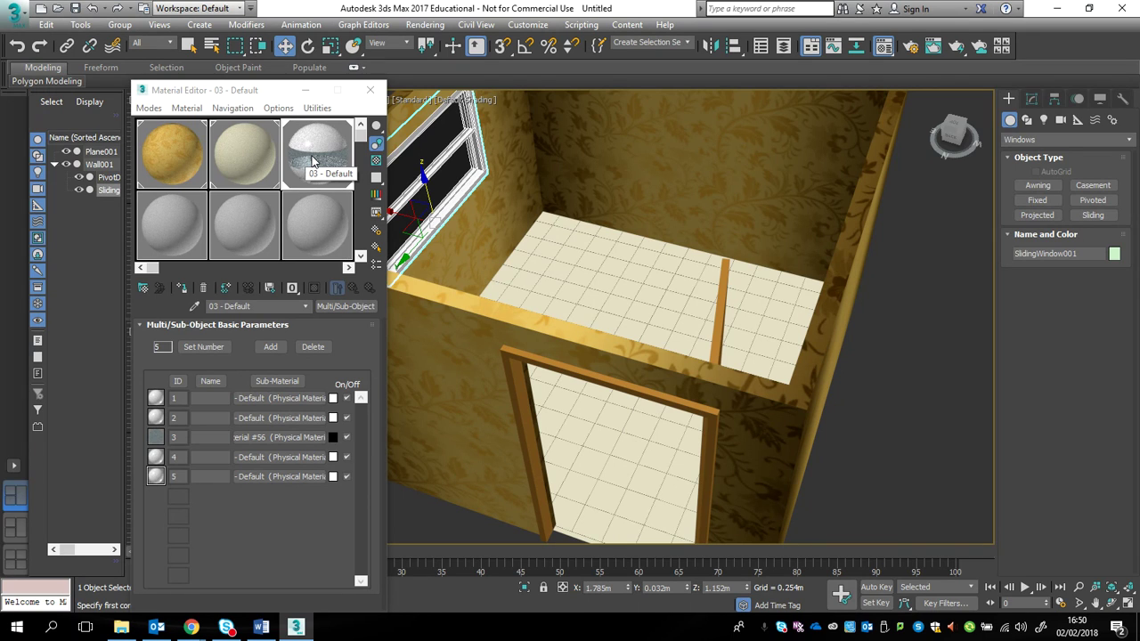
Copy the window multi-material into the fourth sample and rename it 04 - Default
left_click(183, 216)
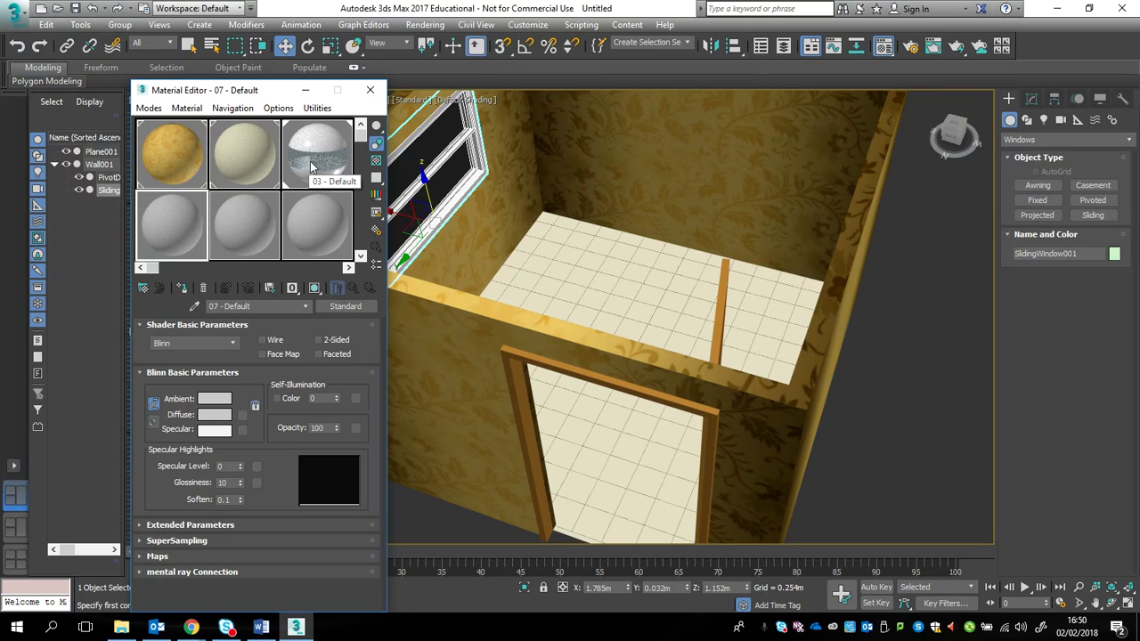
left_click(171, 226)
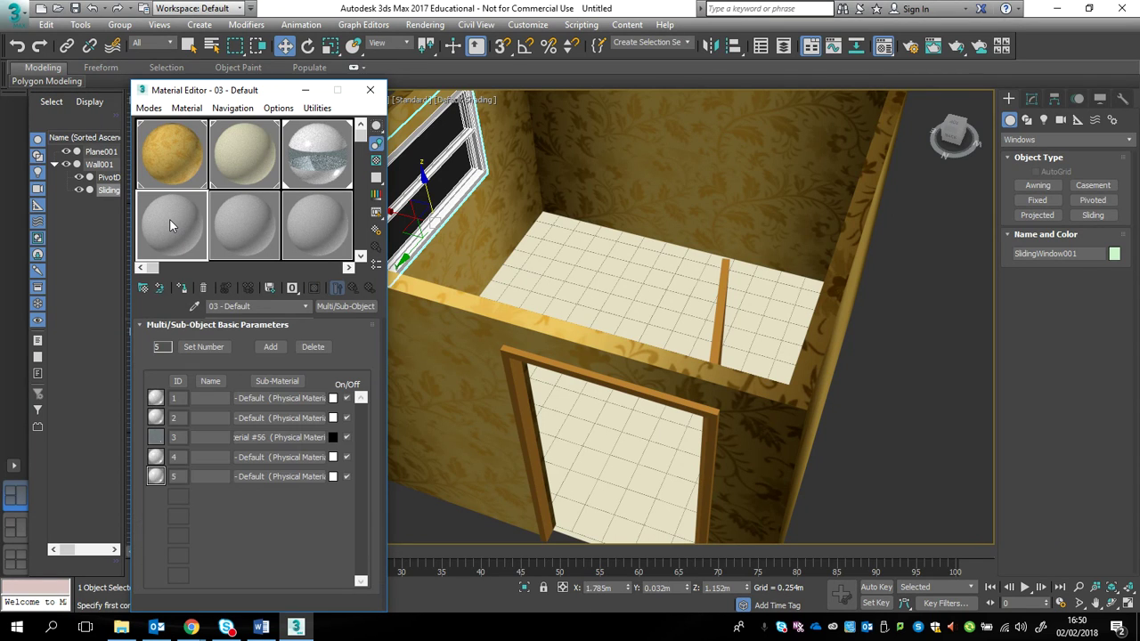
left_click(218, 306)
key("BackSpace")
type("4")
key("Return")
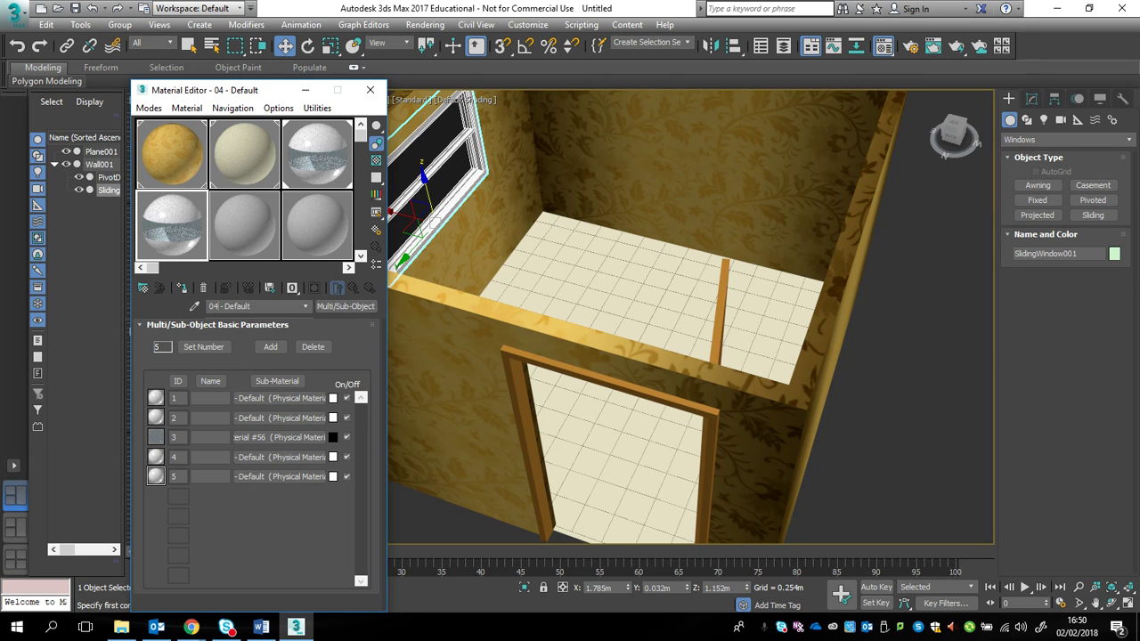
left_click(274, 398)
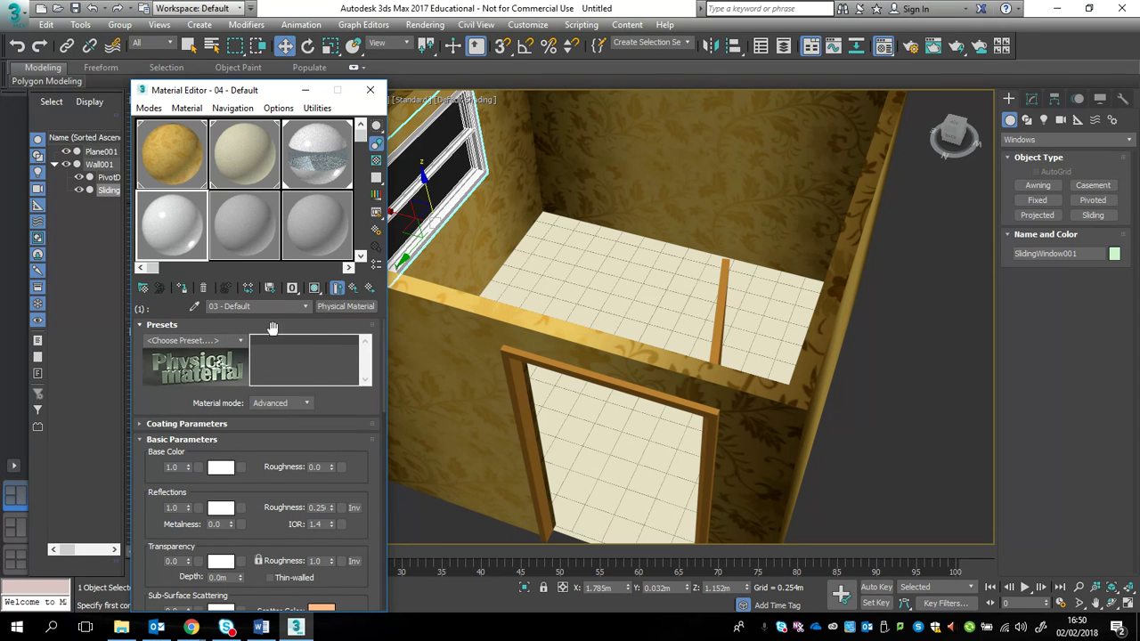
Replace sub-material 1 of 04 - Default with the English Oak material from Materials > Wood
left_click(347, 308)
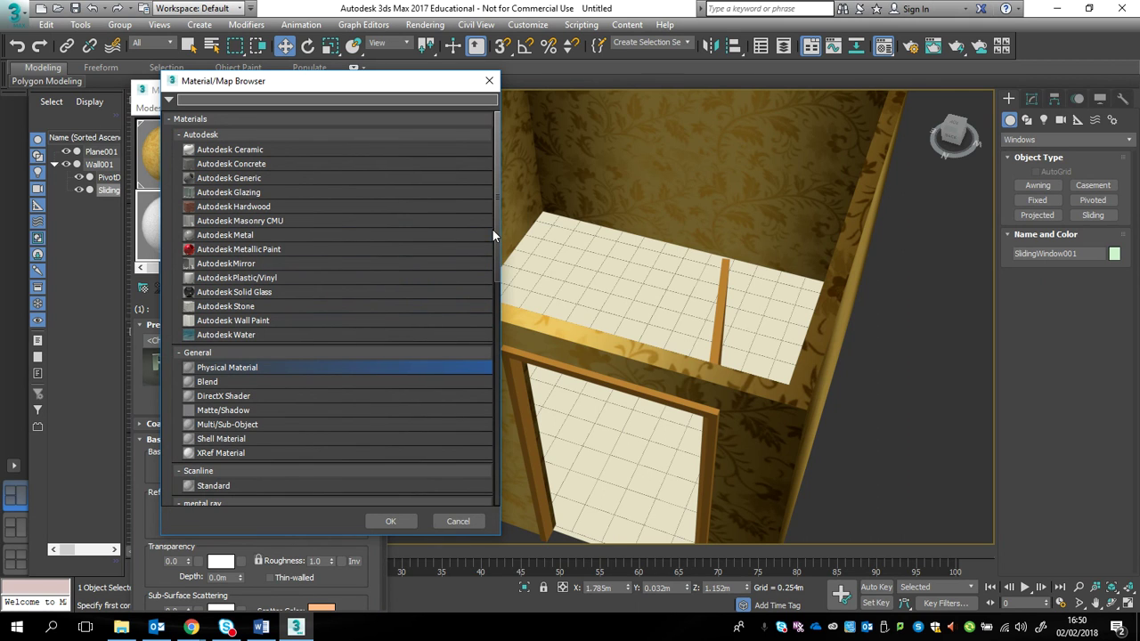
left_click_drag(496, 230, 472, 438)
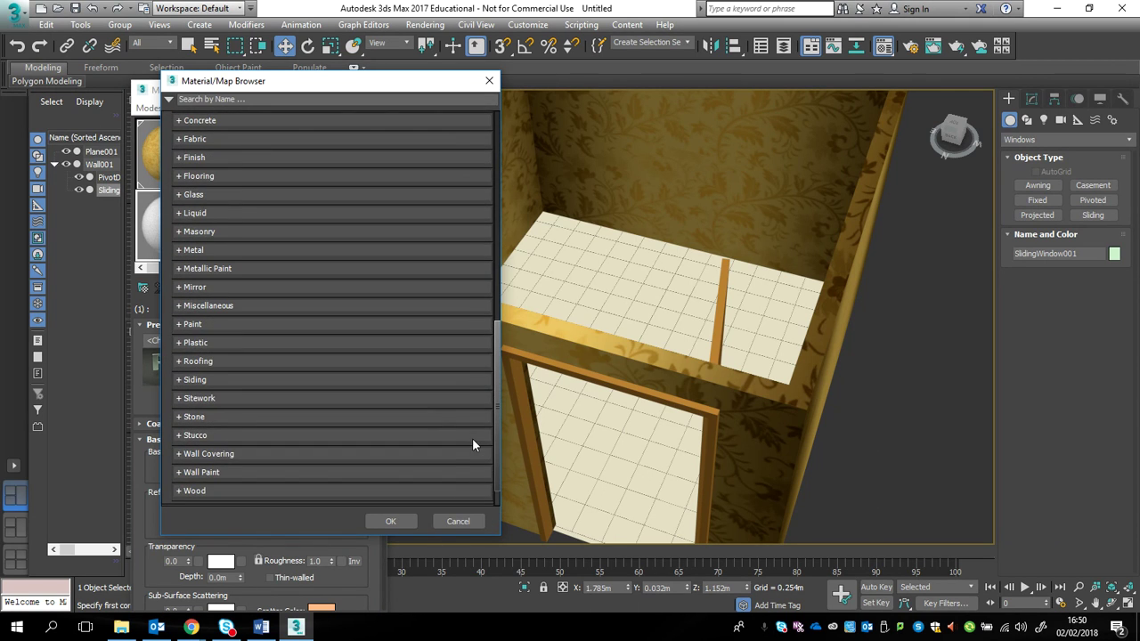
left_click(179, 491)
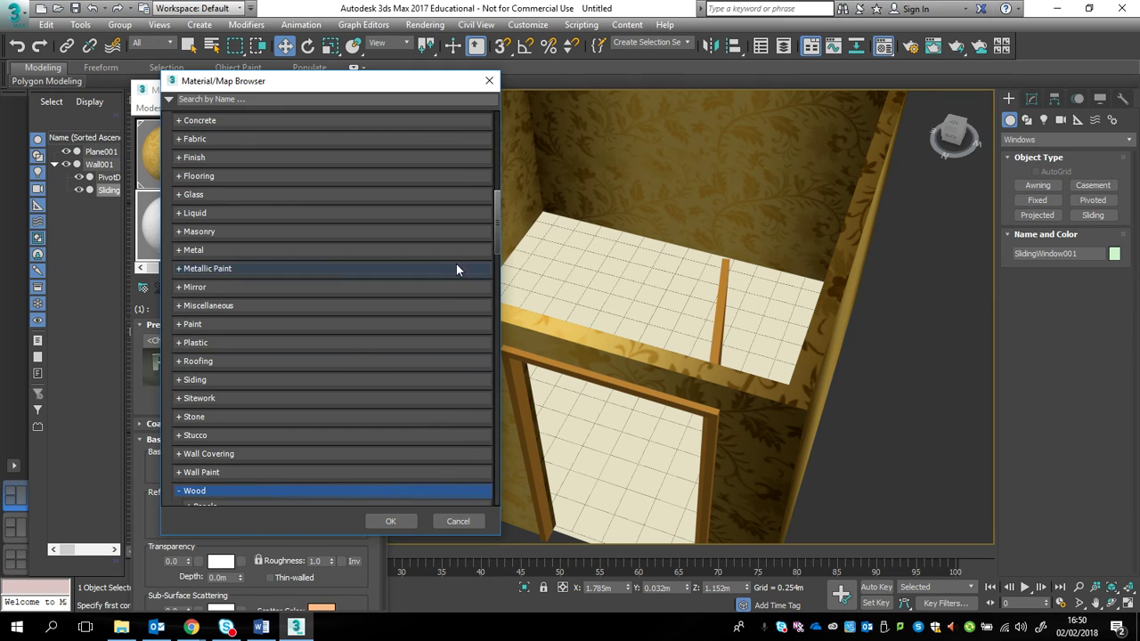
left_click_drag(497, 228, 494, 337)
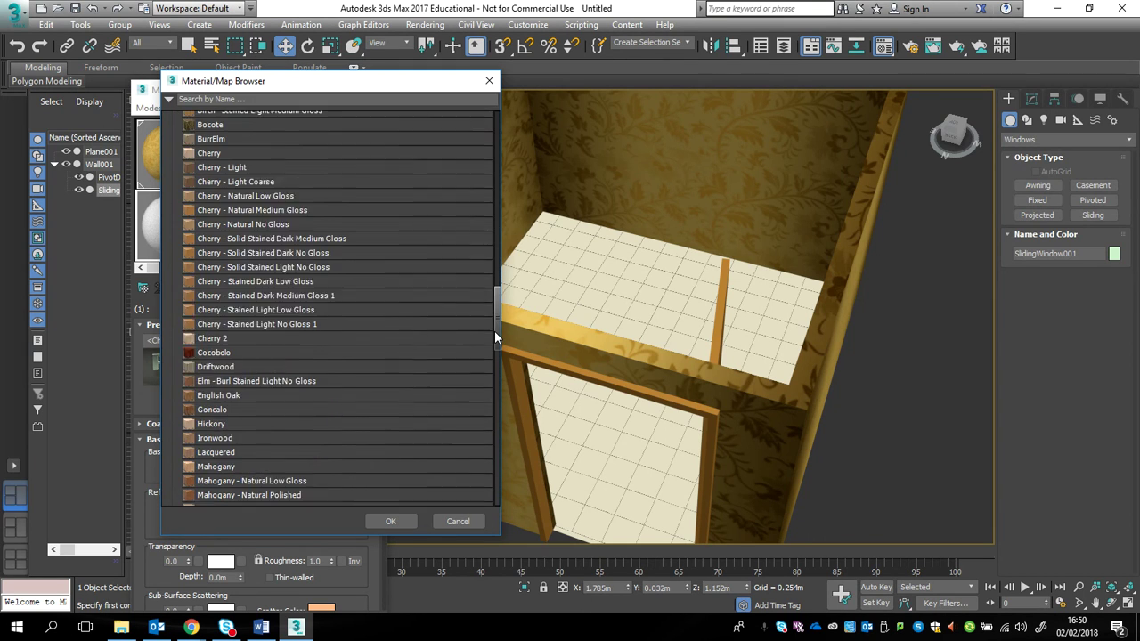
scroll(496, 337, "down", 1)
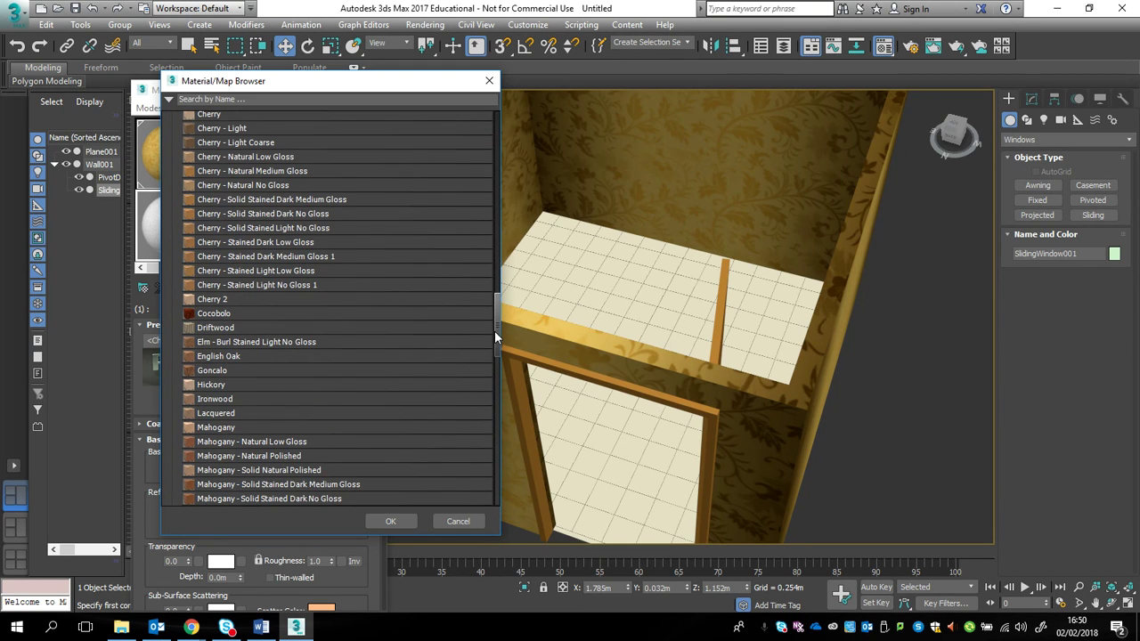
double_click(214, 356)
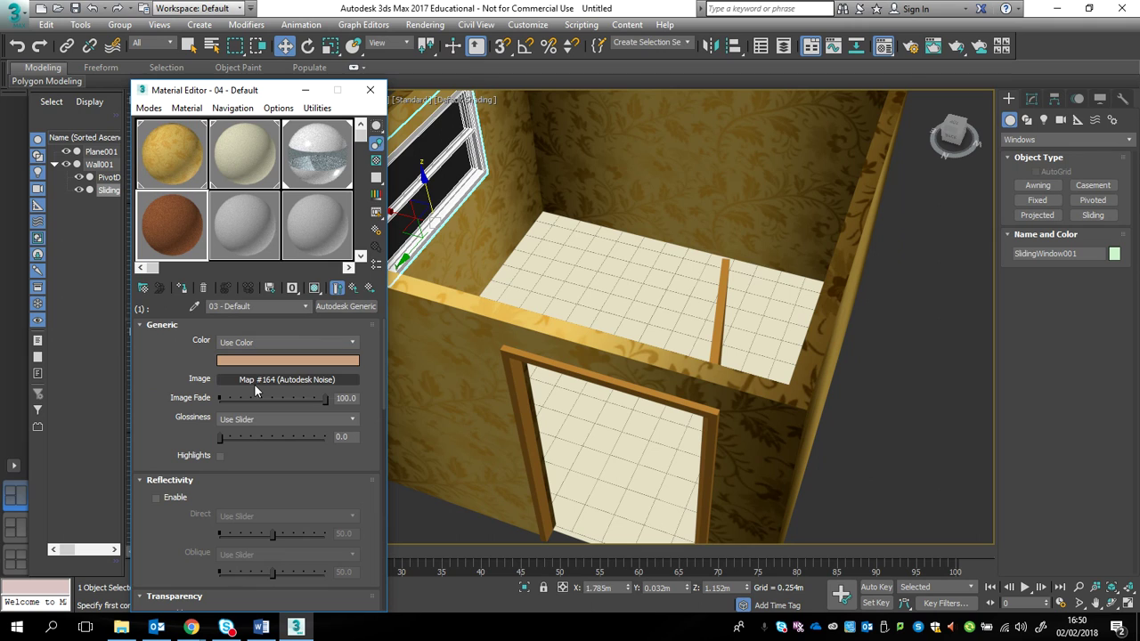
left_click(355, 288)
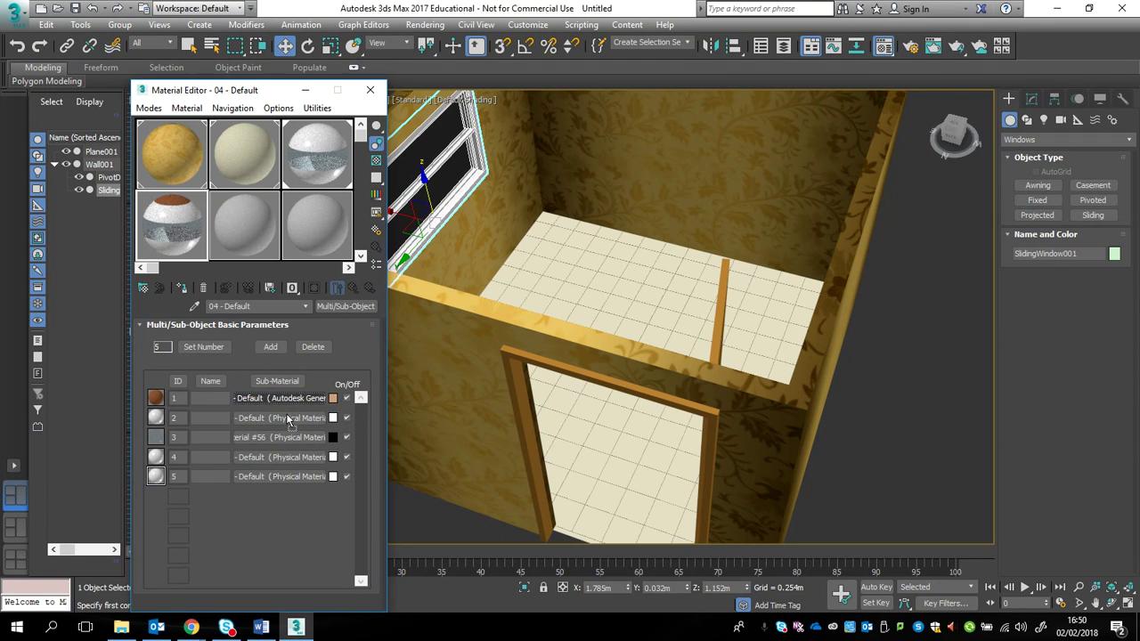
Copy the English Oak sub-material into slots 2, 4 and 5, leaving slot 3 as glass
left_click_drag(288, 418, 285, 423)
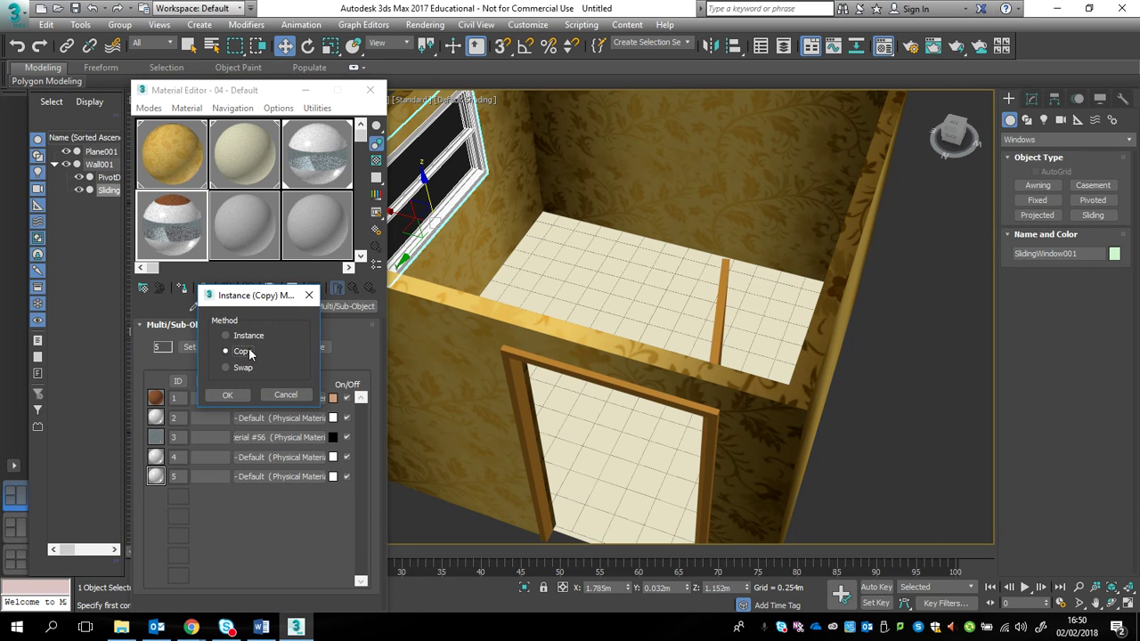
left_click(231, 396)
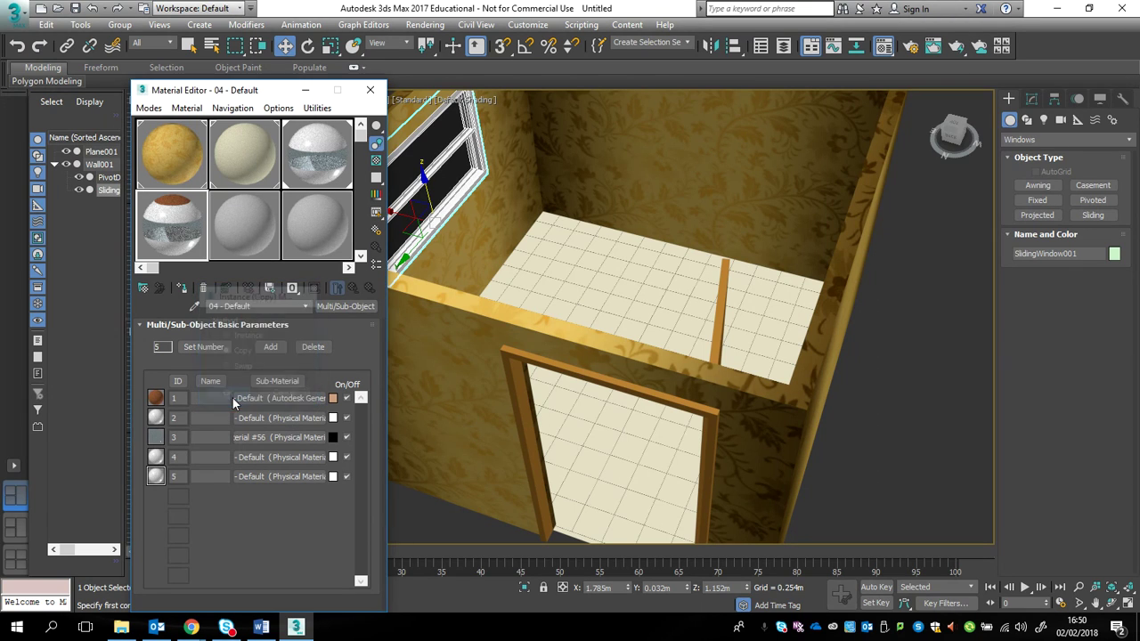
left_click_drag(273, 427, 268, 458)
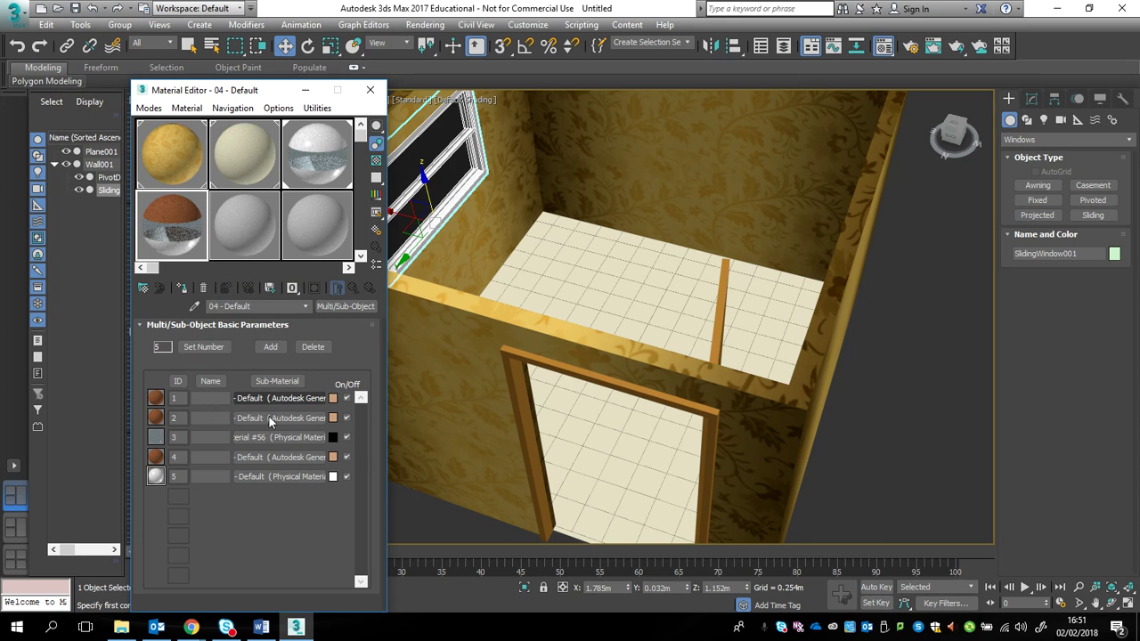
left_click_drag(271, 474, 263, 473)
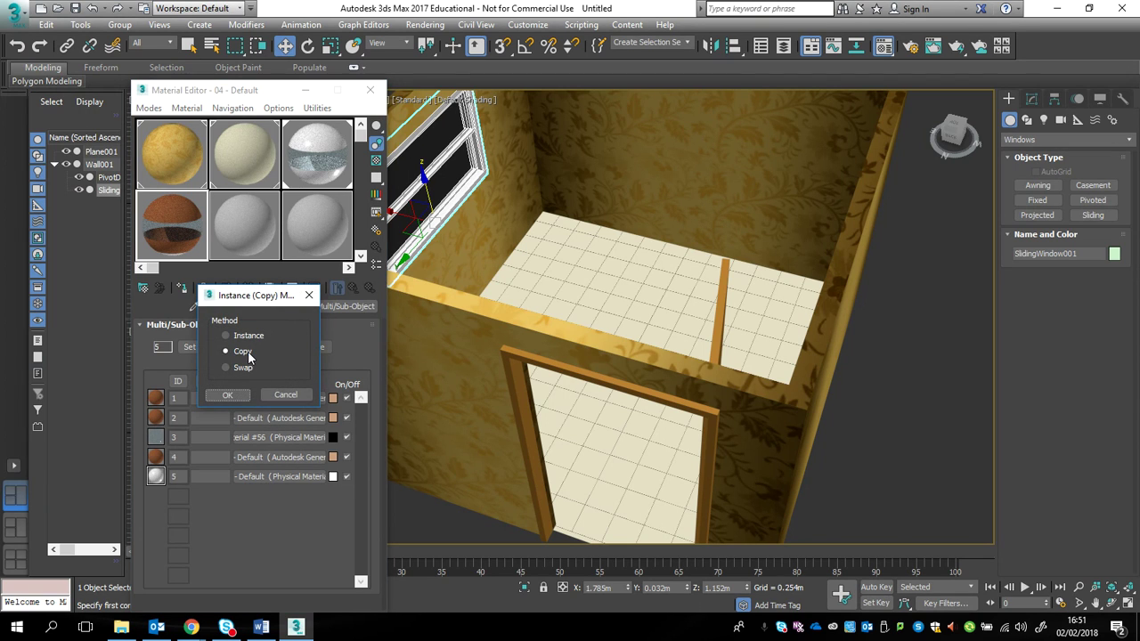
left_click(234, 394)
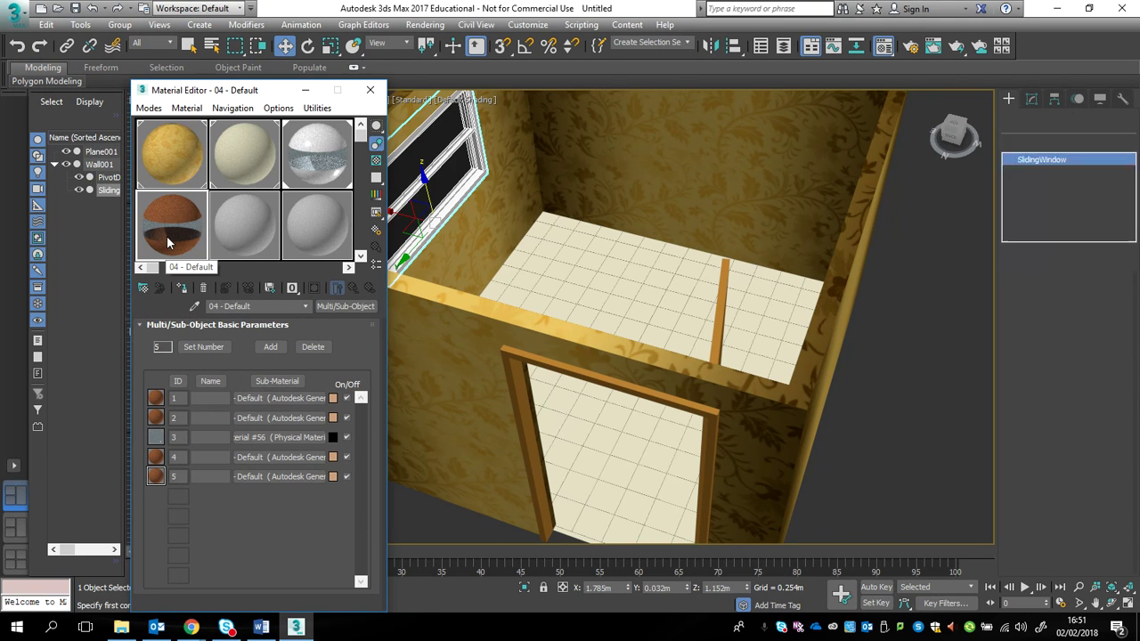
left_click(168, 242)
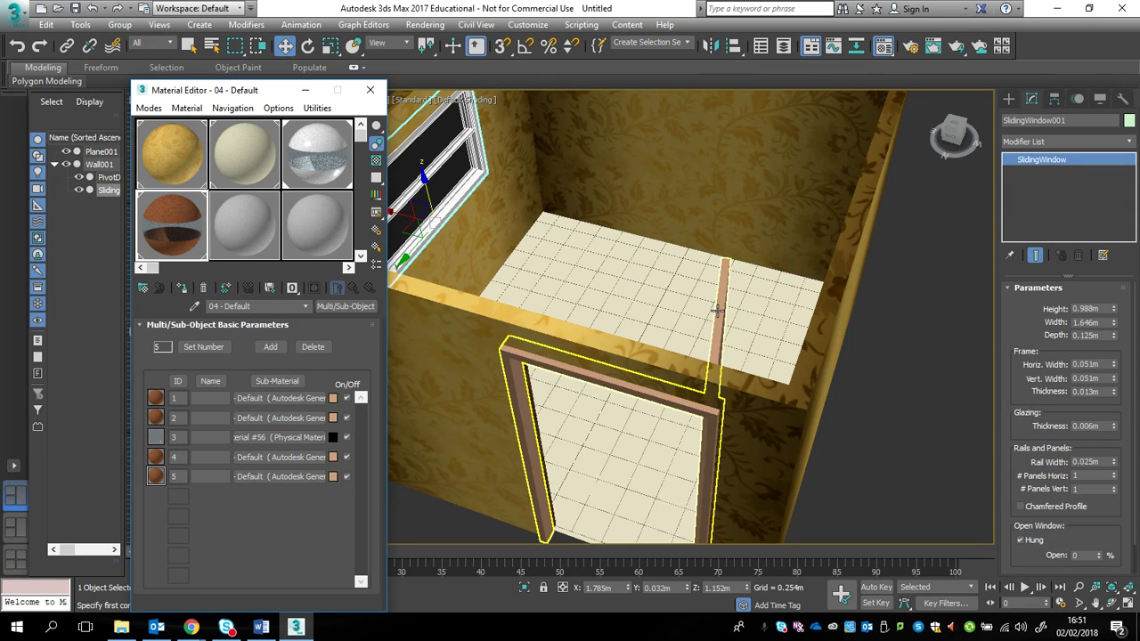
Test-render the front wall to check the wallpaper, oak door and window, ignoring missing map coordinates
middle_click_drag(718, 309, 401, 374, "alt")
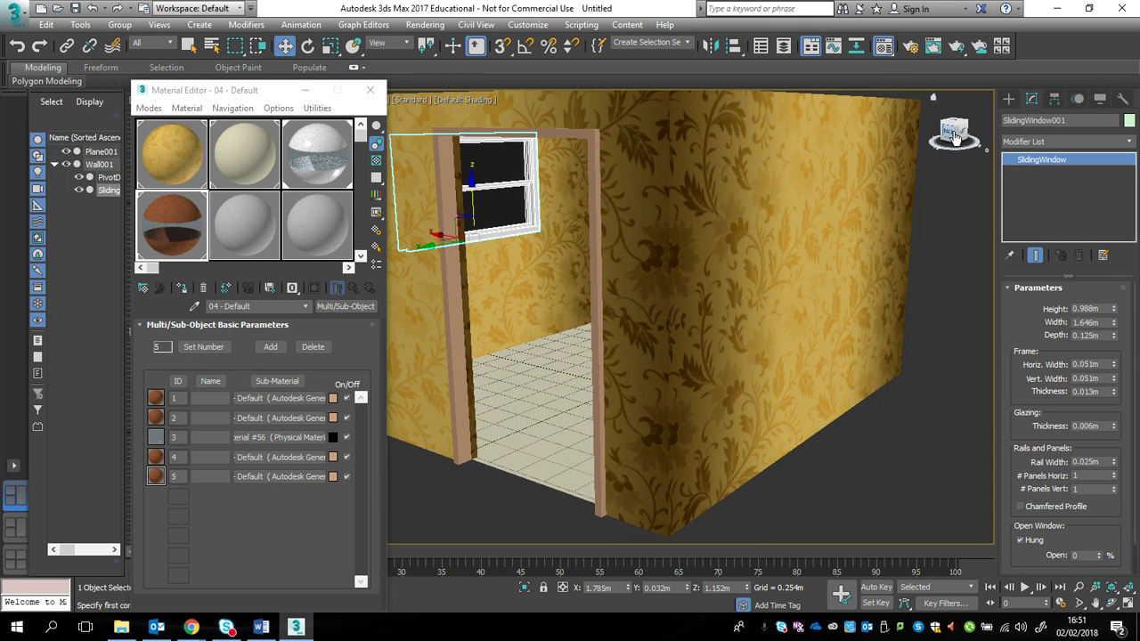
left_click(959, 48)
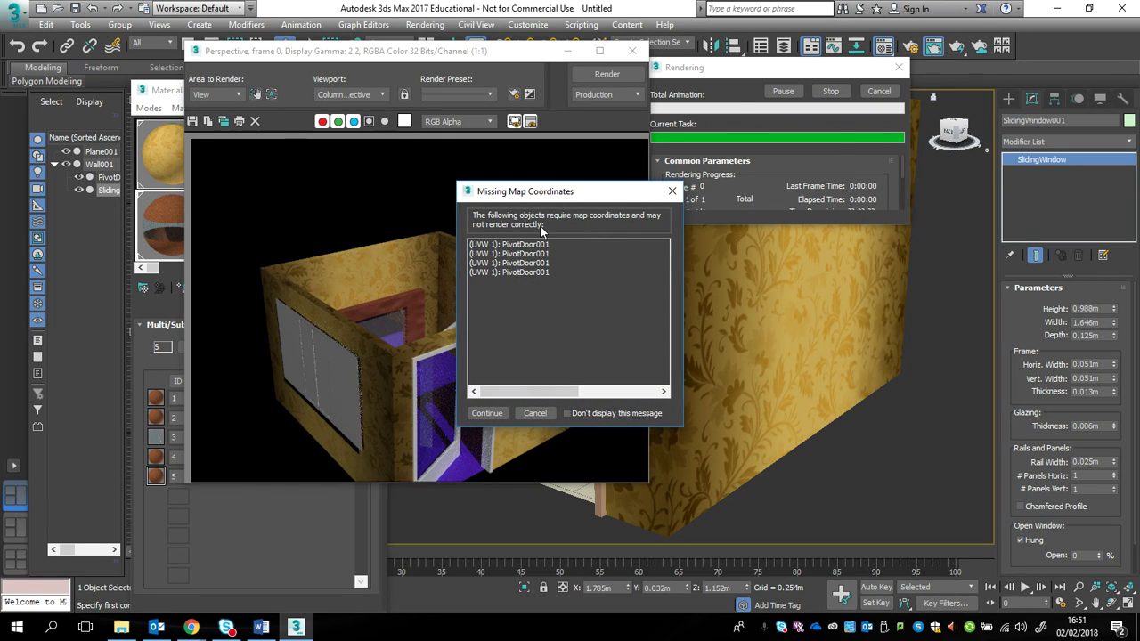
left_click(485, 412)
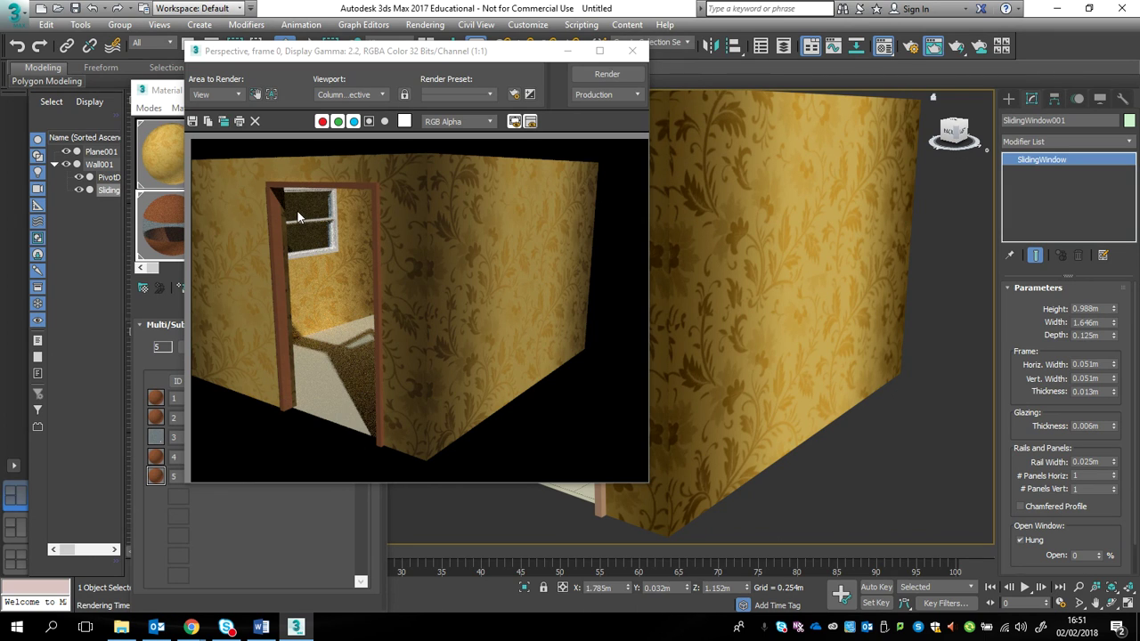
left_click(633, 51)
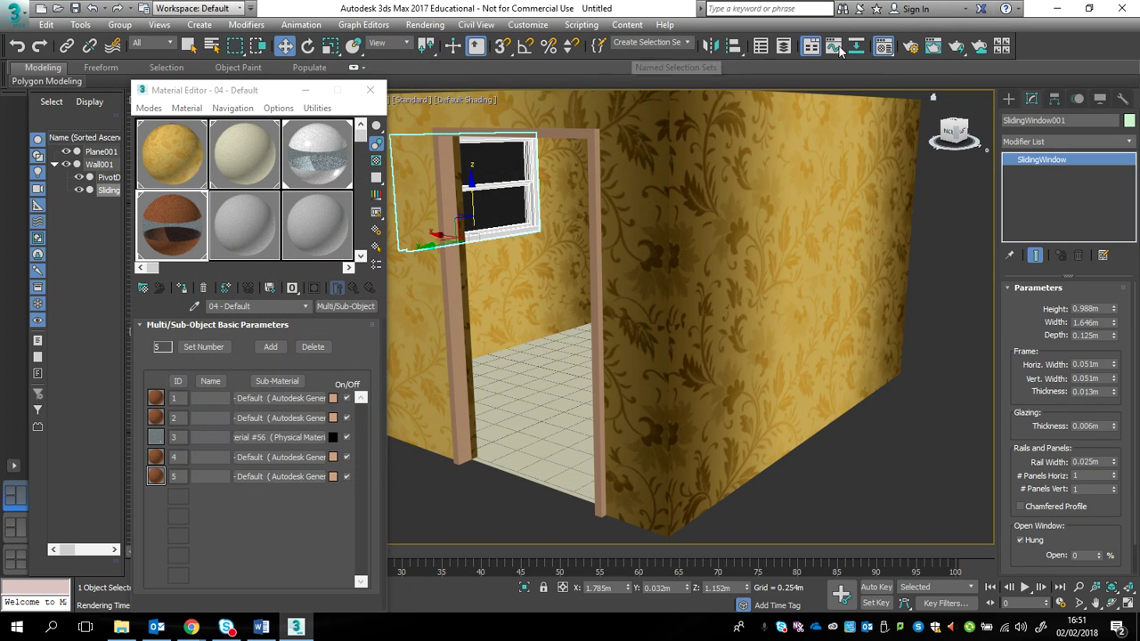
Switch the renderer to NVIDIA mental ray, render the room, then close both windows
left_click(911, 49)
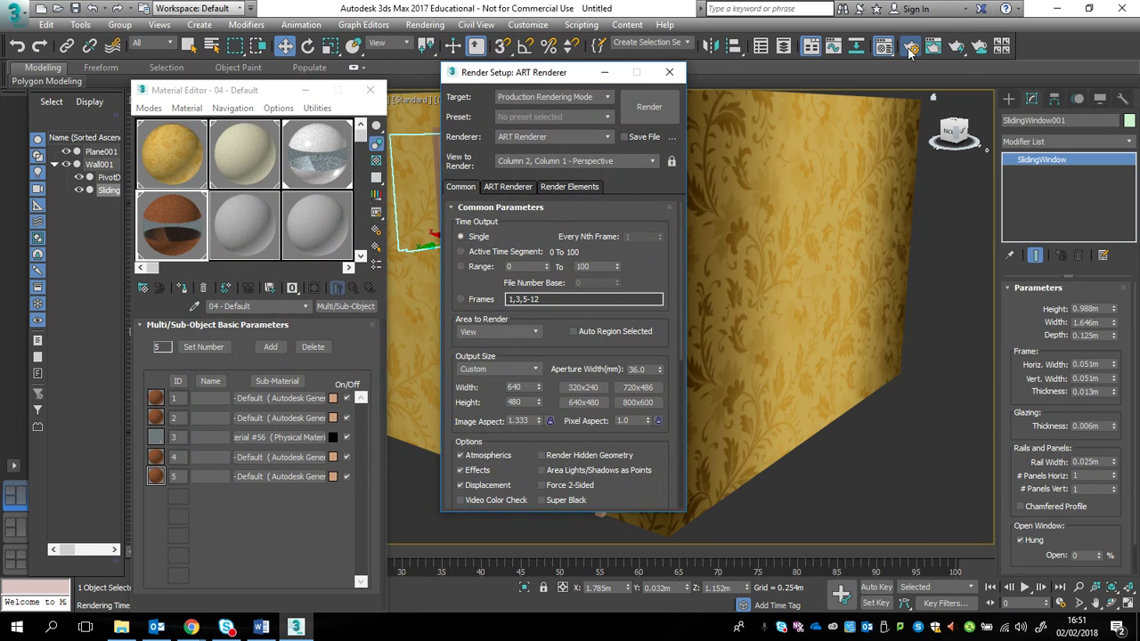
left_click(608, 132)
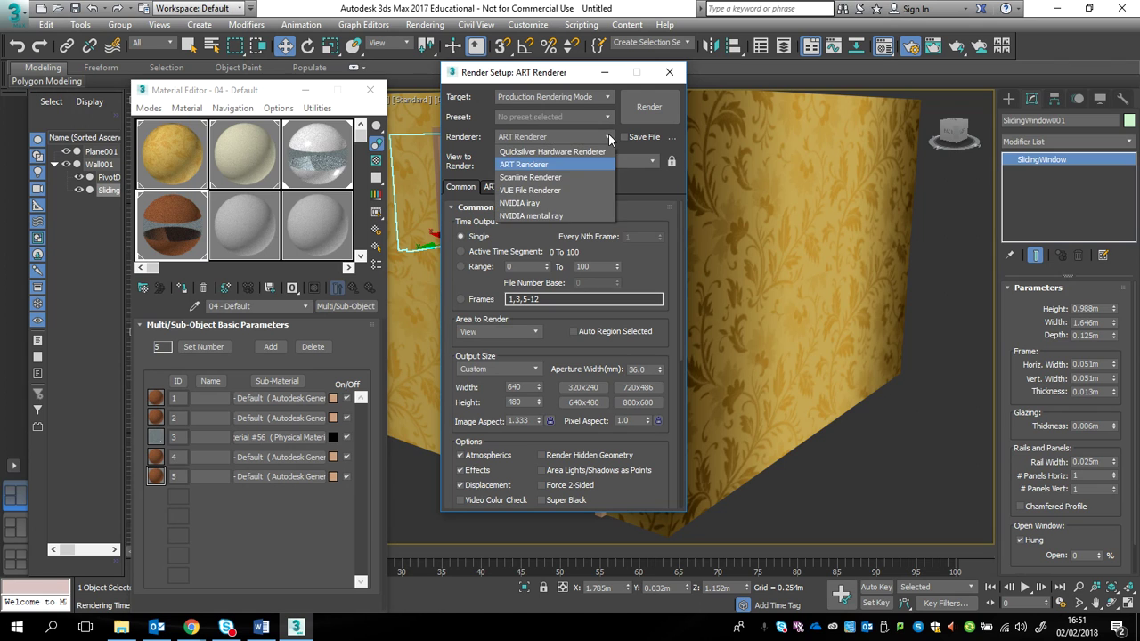
left_click(551, 216)
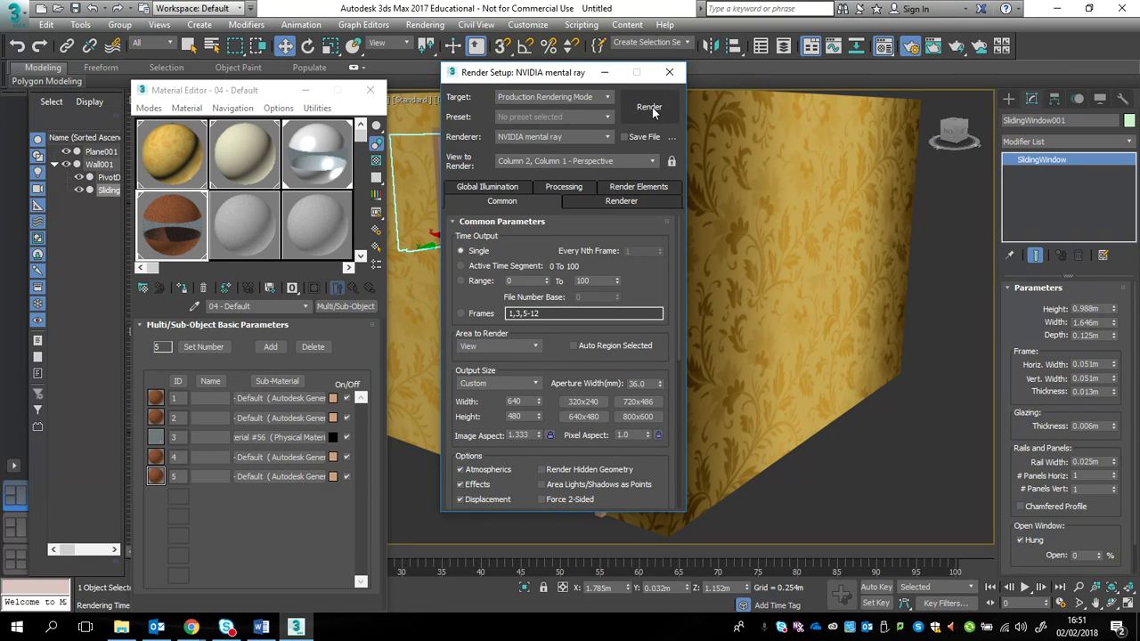
left_click(649, 107)
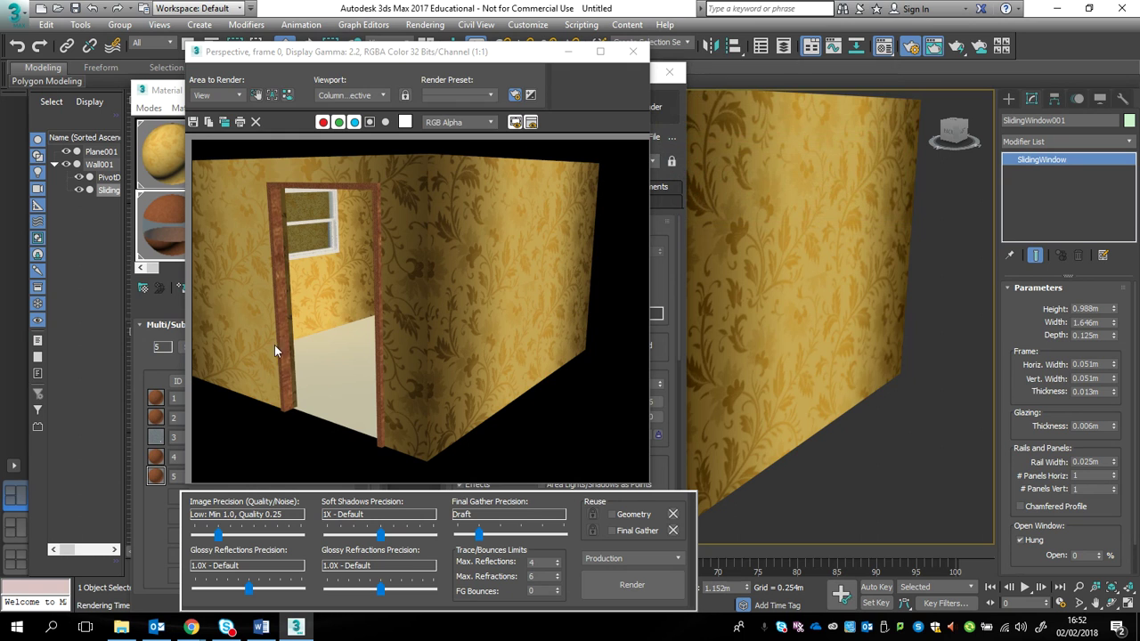
left_click(634, 55)
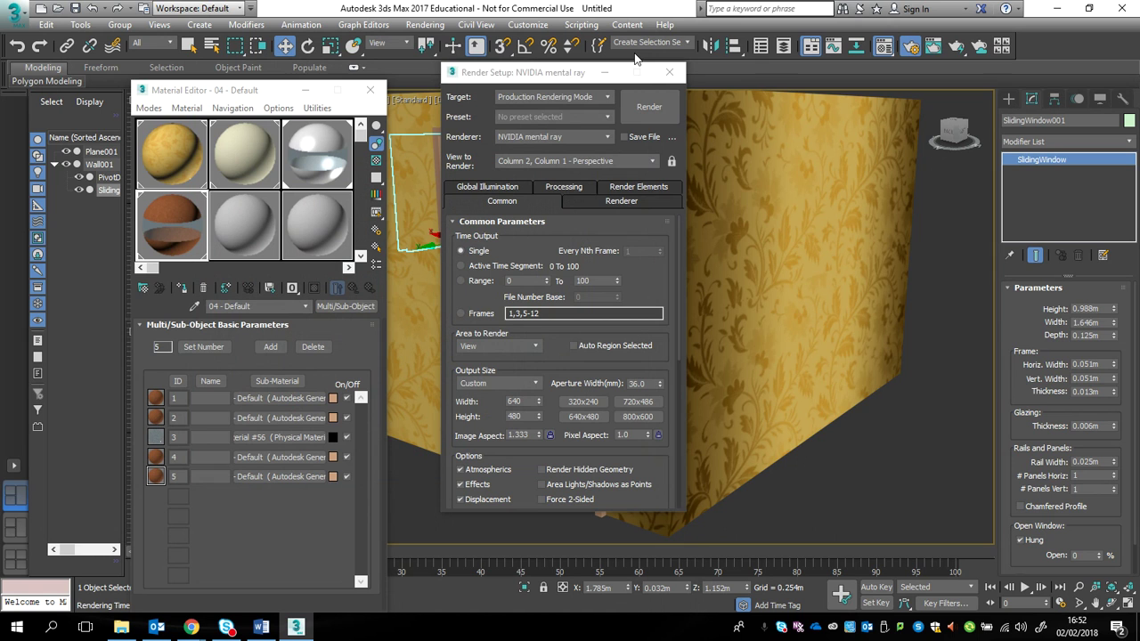
left_click(669, 71)
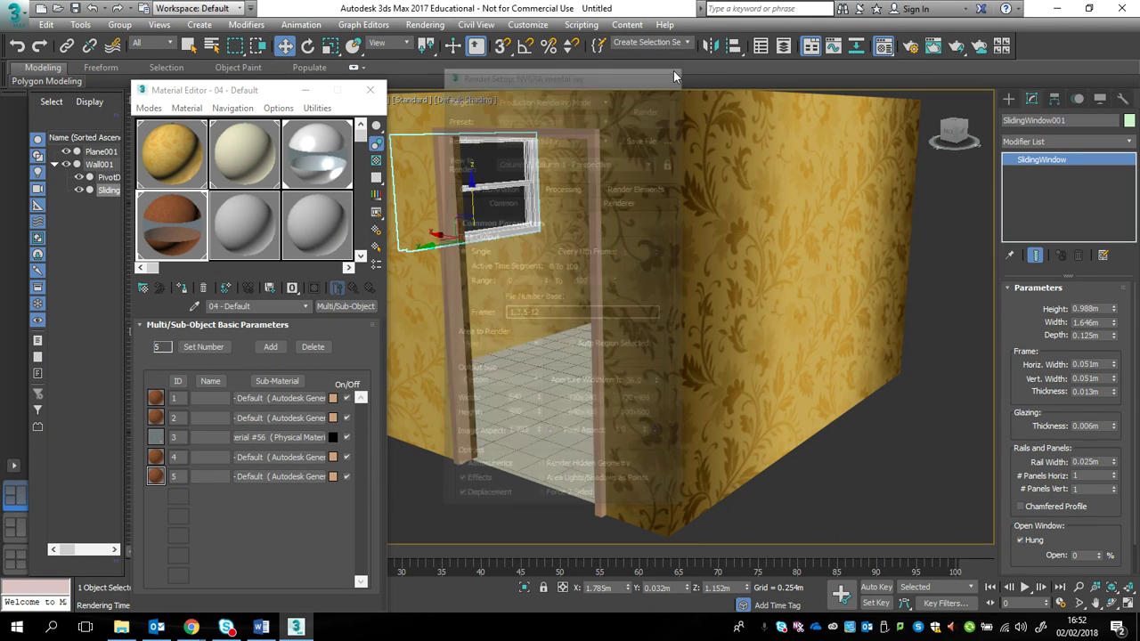
left_click_drag(955, 132, 951, 153)
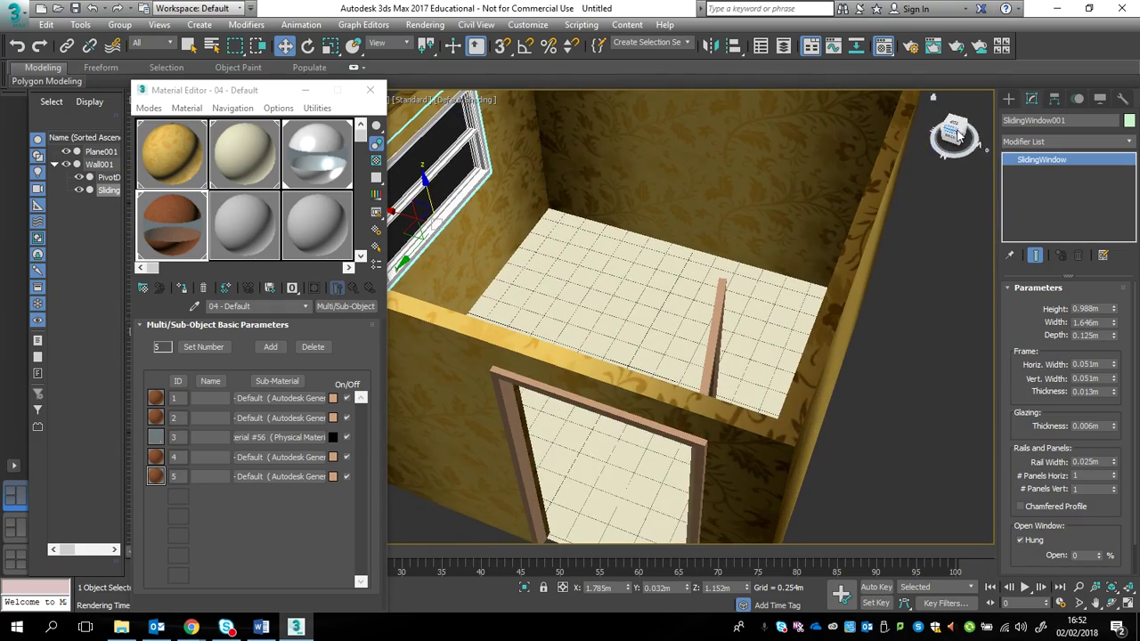
Shift-copy floor plane Plane001 up to the wall tops as the ceiling plane Plane002
left_click(598, 279)
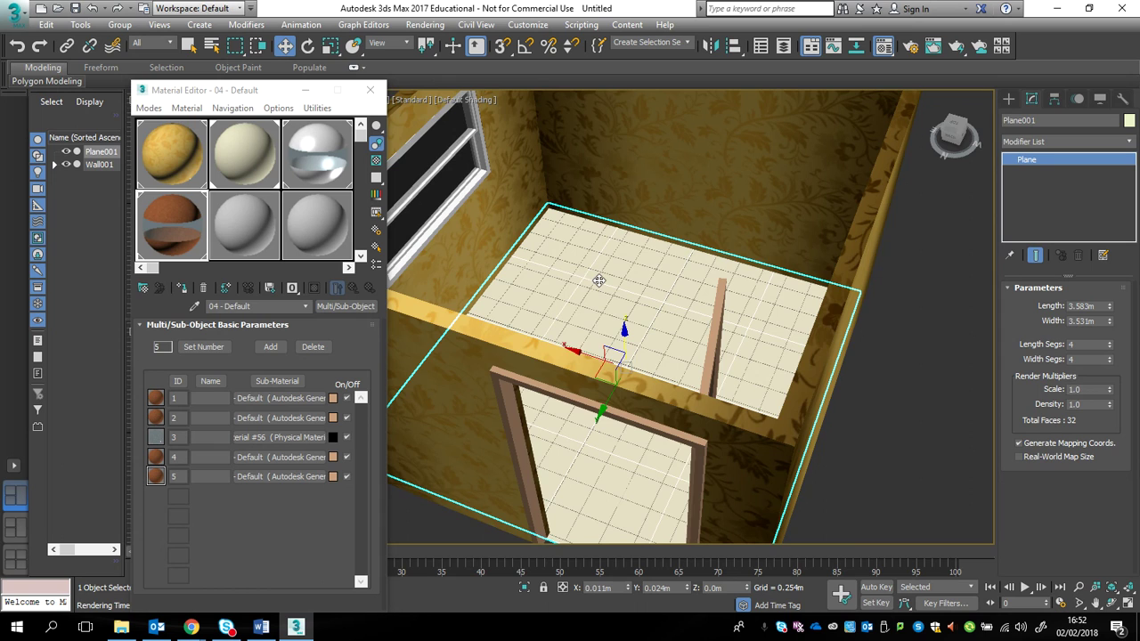
mouse_move(949, 142)
left_mouse_down()
mouse_move(966, 130)
mouse_move(949, 142)
left_mouse_up()
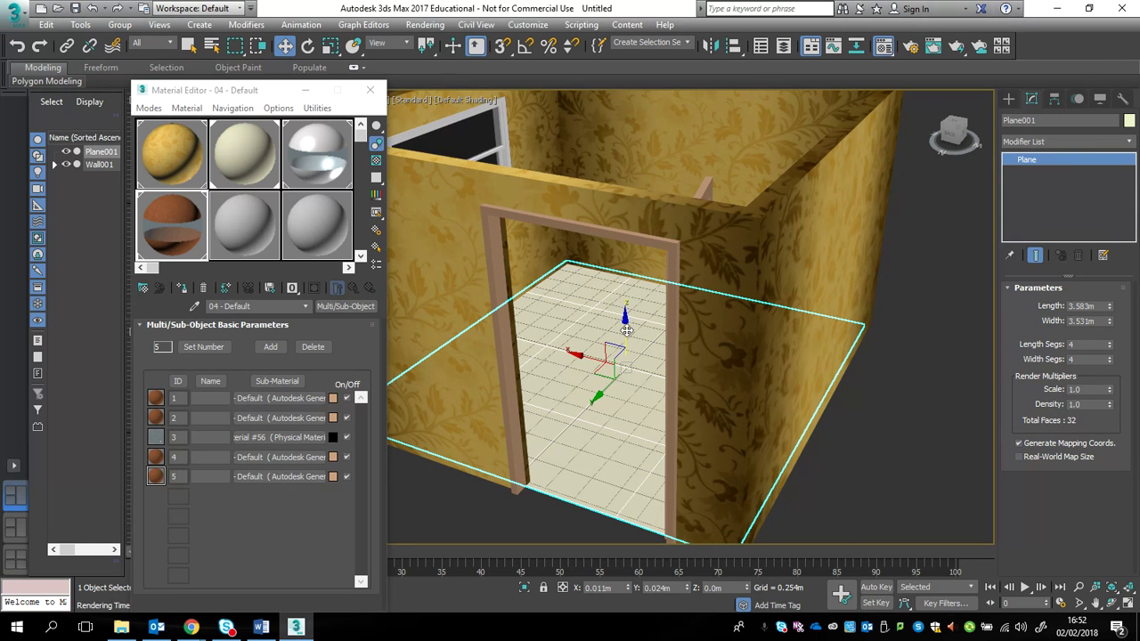
left_click_drag(627, 330, 620, 65)
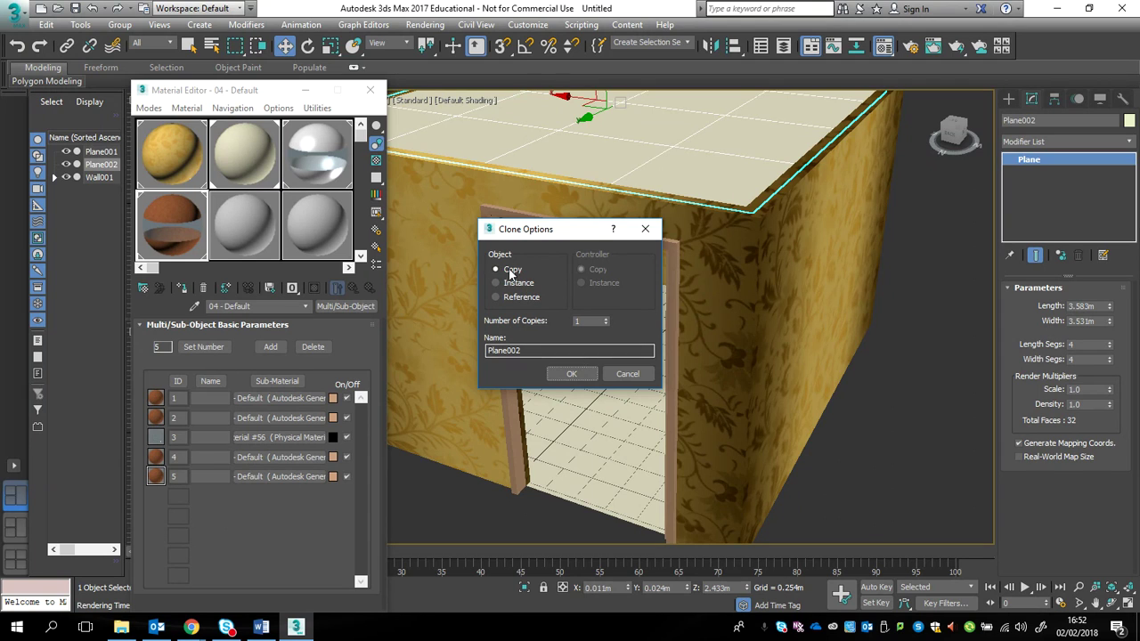
left_click(571, 376)
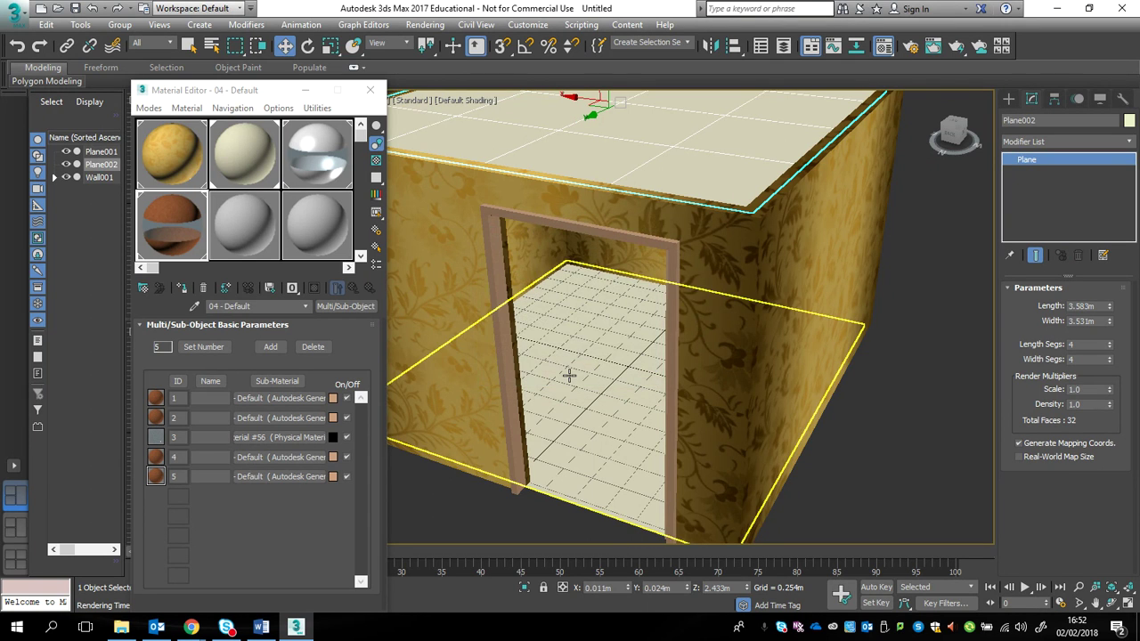
mouse_move(963, 136)
left_mouse_down()
mouse_move(944, 142)
mouse_move(958, 128)
left_mouse_up()
Set material 08 - Default's diffuse to white (253/253/253) and apply it to the ceiling plane
left_click(225, 251)
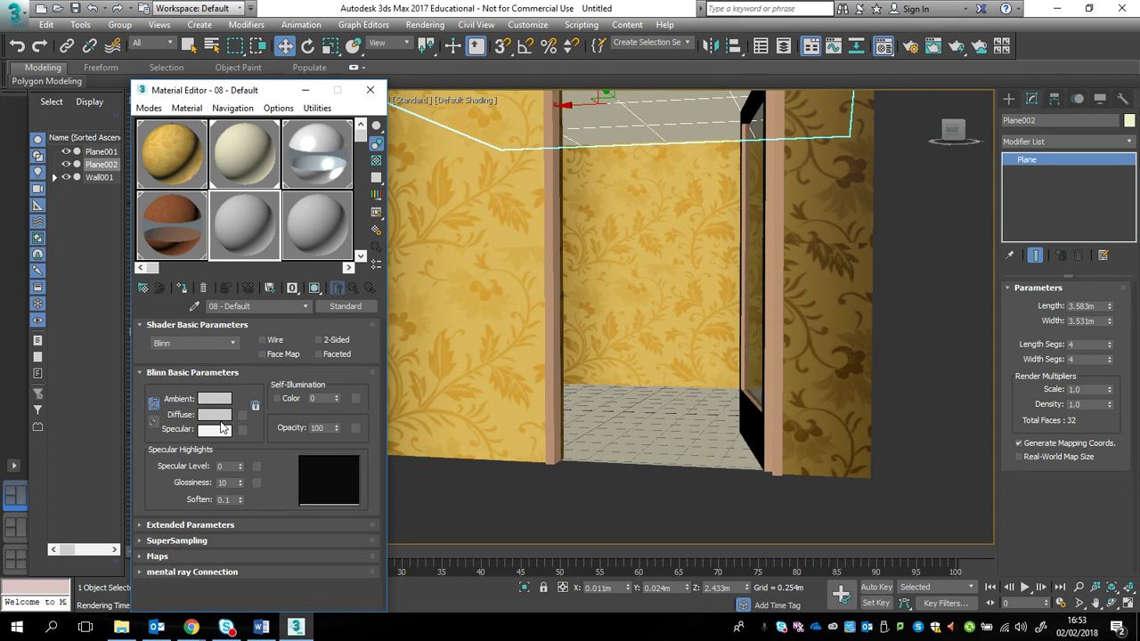
left_click(217, 415)
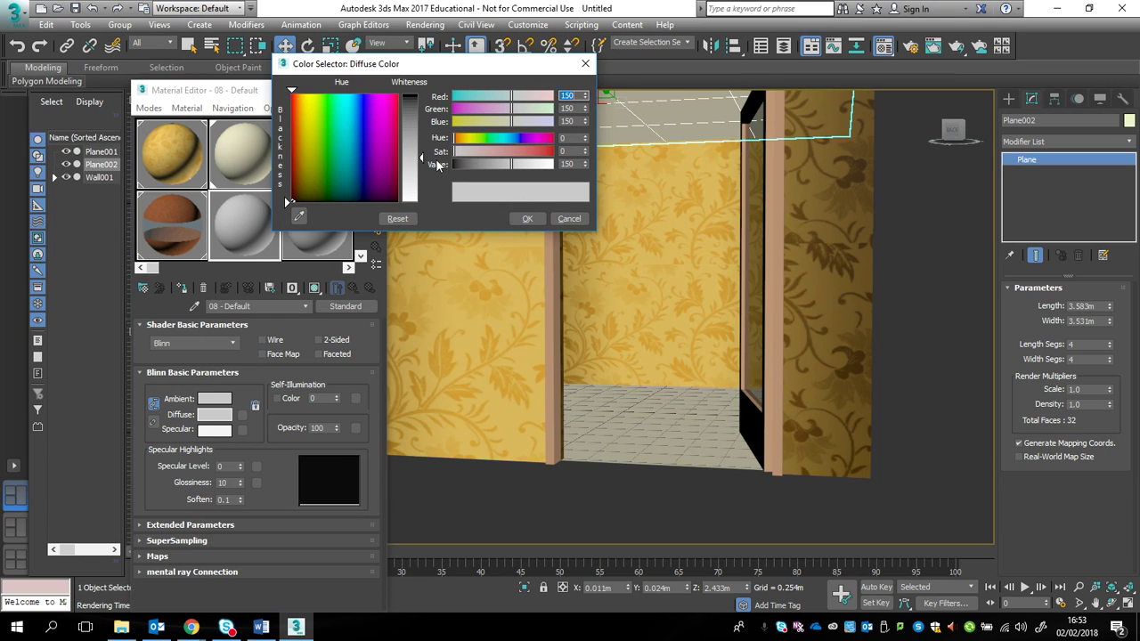
left_click_drag(423, 160, 424, 204)
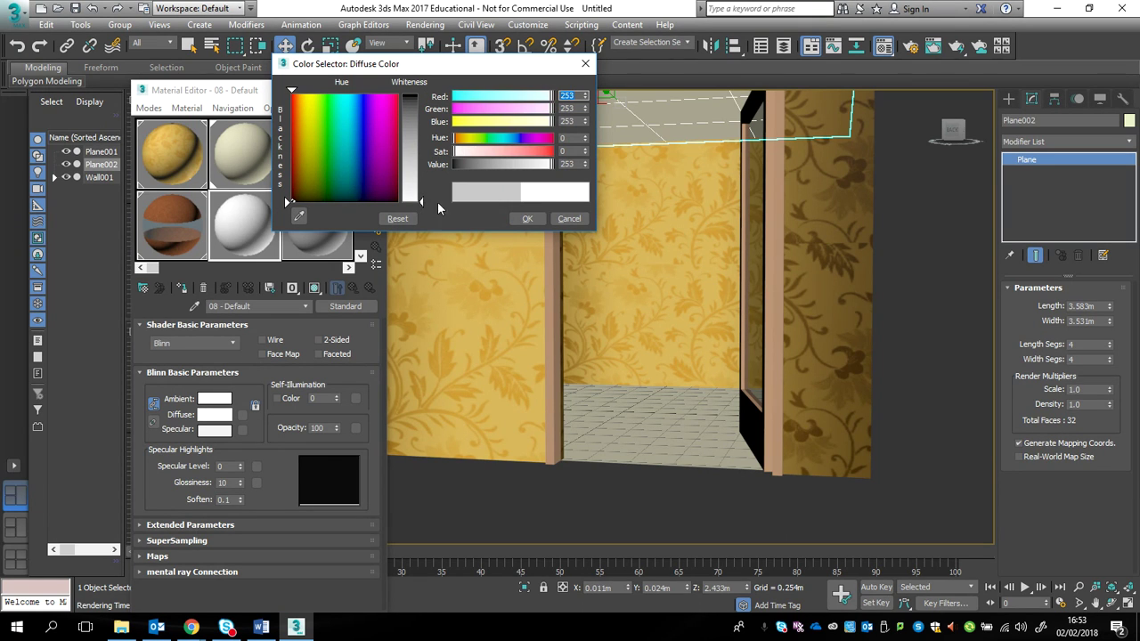
left_click(527, 219)
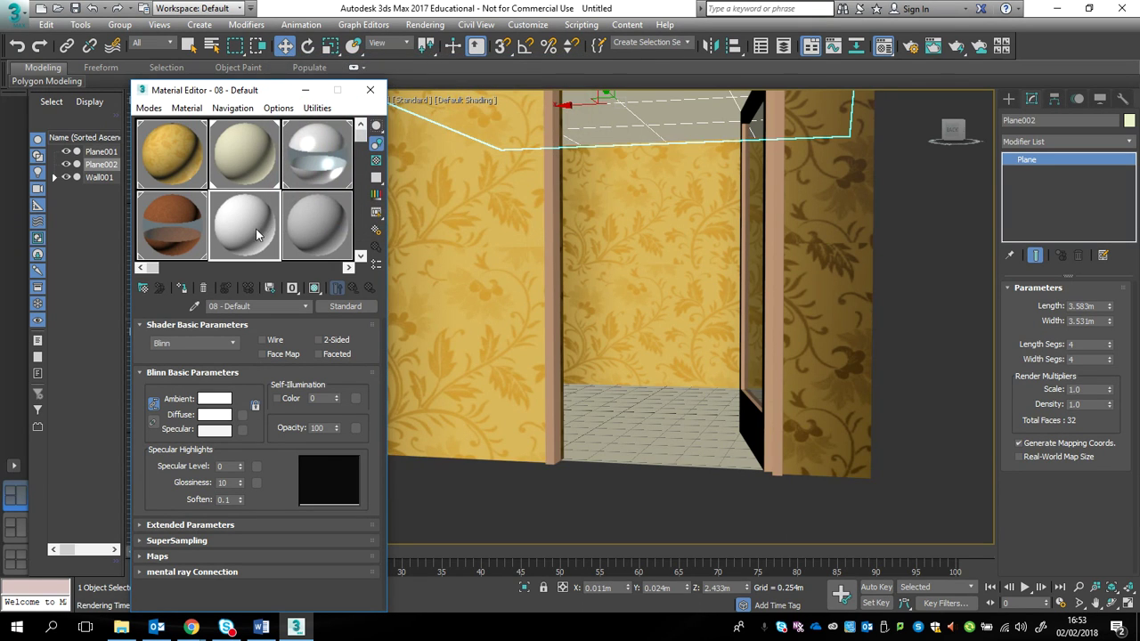
left_click_drag(257, 234, 633, 111)
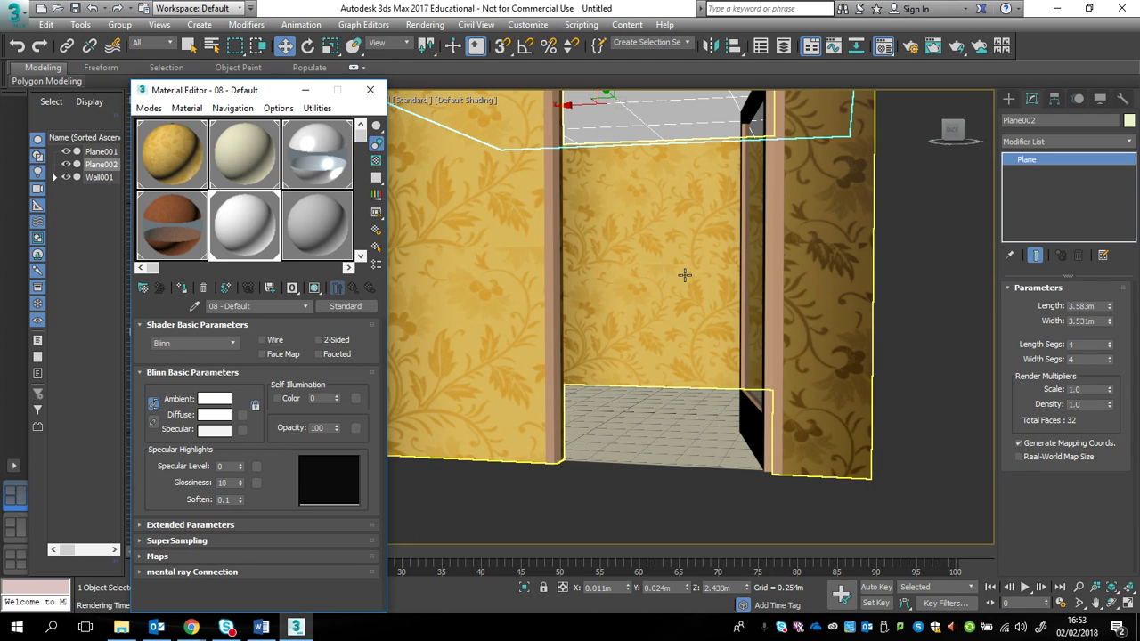
left_click_drag(957, 132, 957, 138)
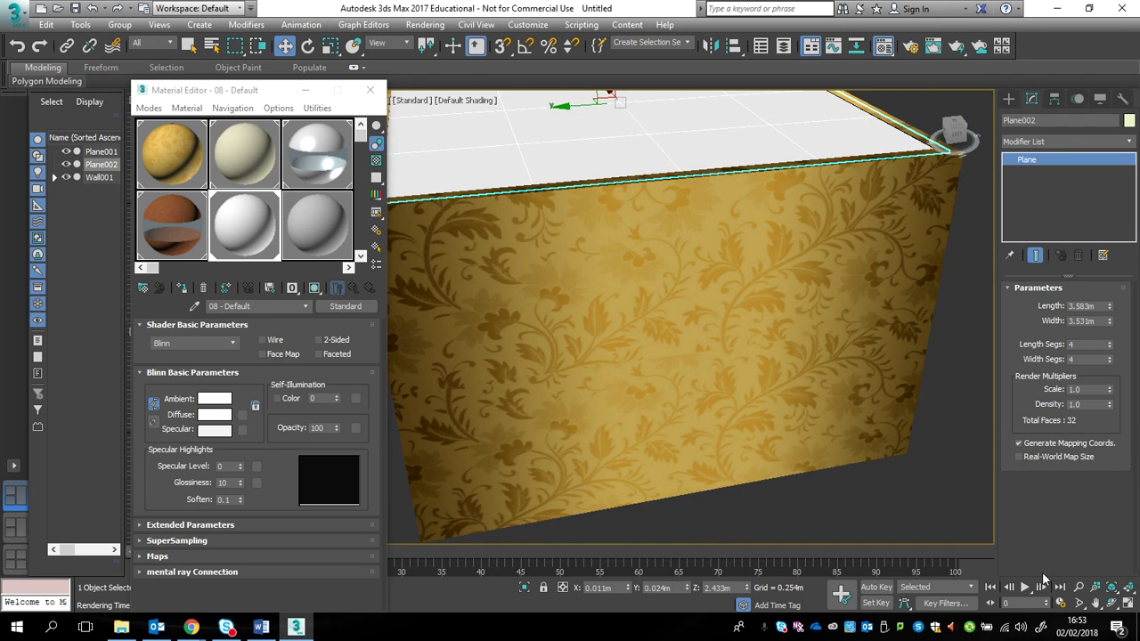
Clone the ceiling plane slightly upward as a copy named Roof
left_click(1098, 606)
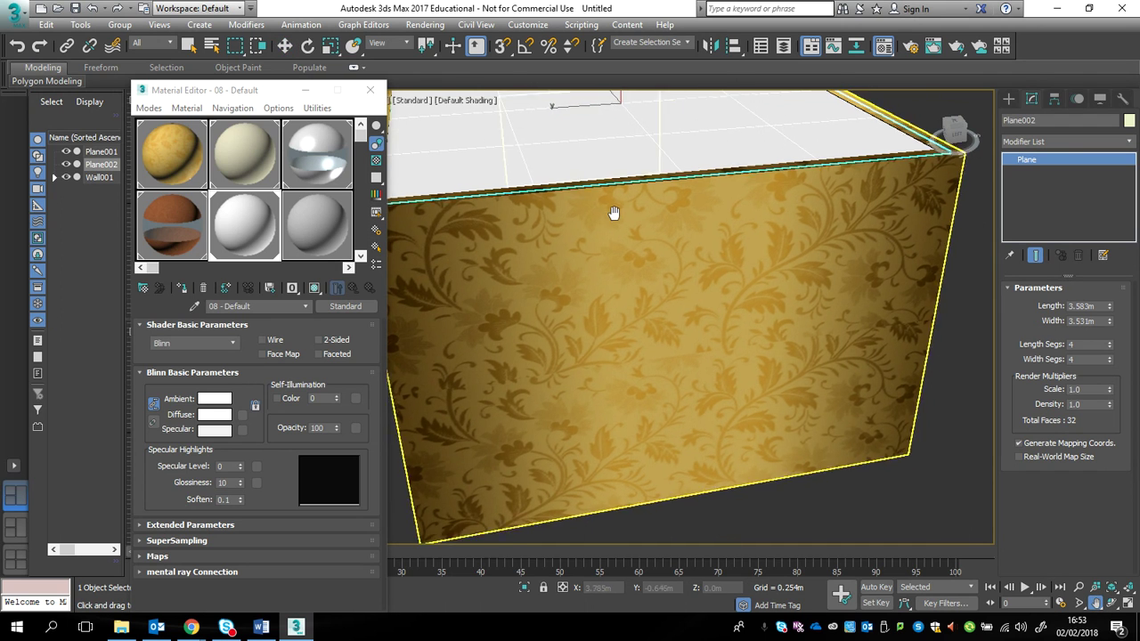
left_click_drag(614, 213, 673, 407)
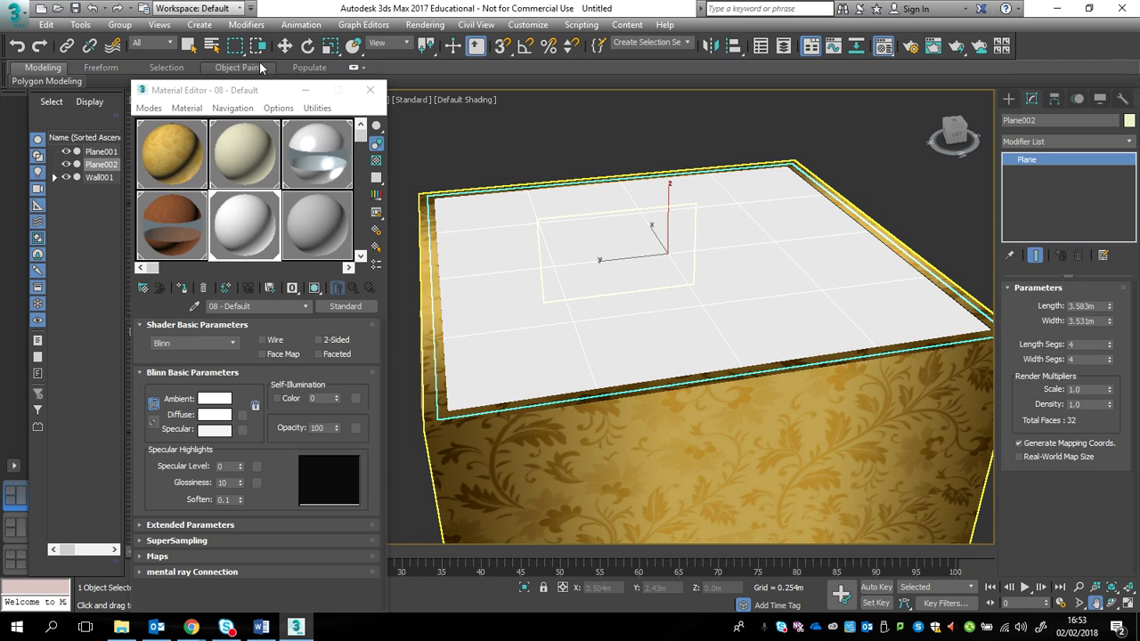
left_click(285, 46)
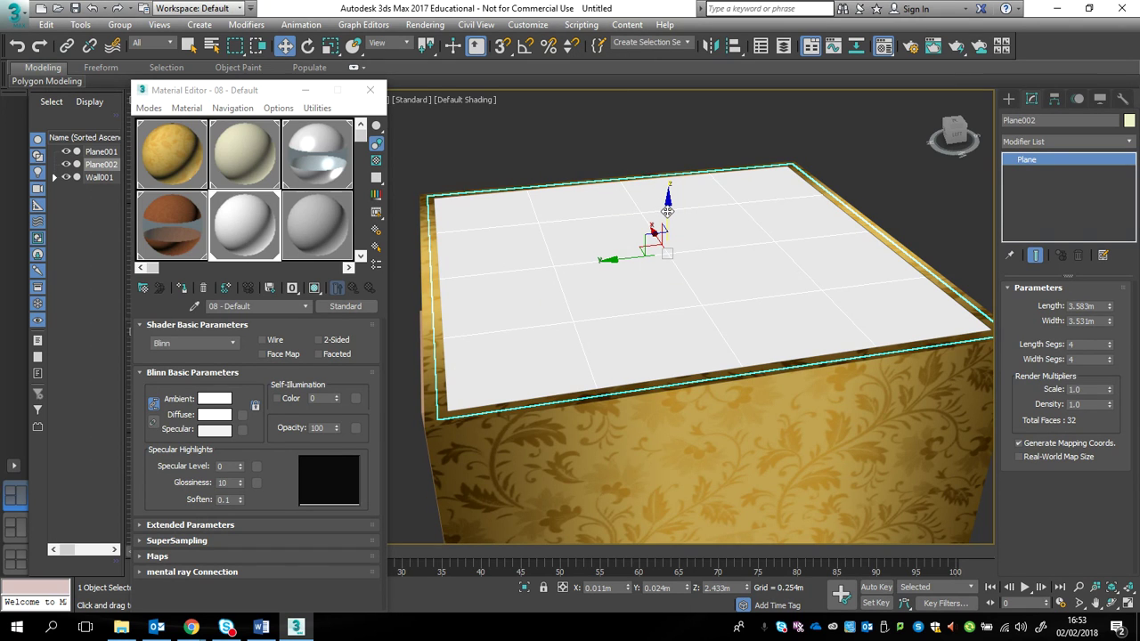
left_click_drag(667, 211, 669, 210)
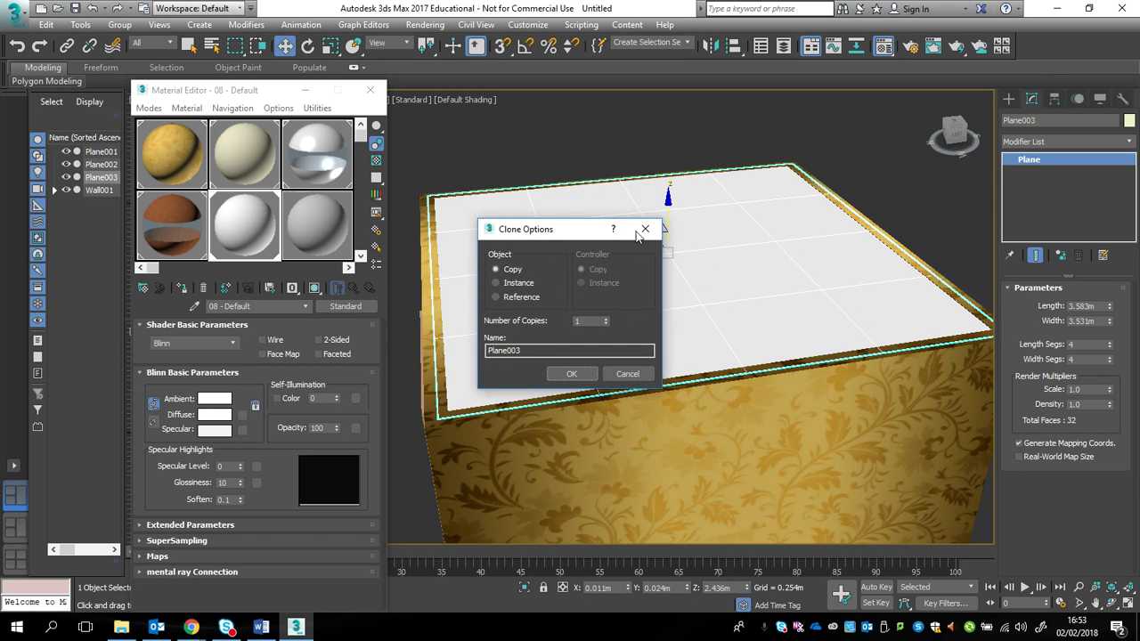
left_click(571, 375)
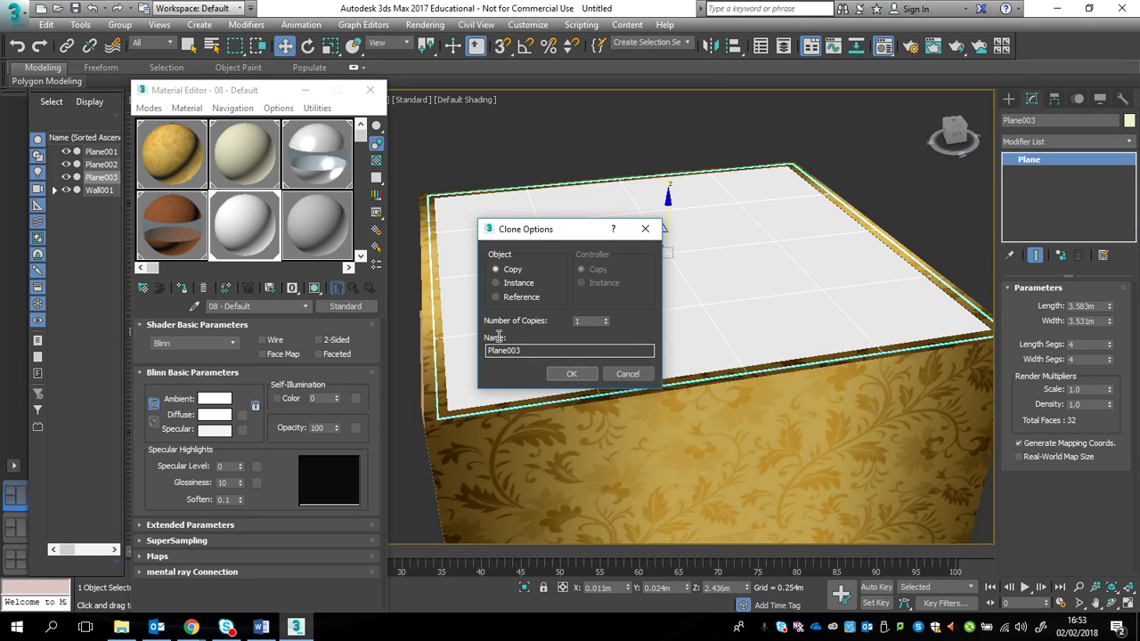
left_click_drag(531, 350, 446, 359)
type("Roof")
key("Return")
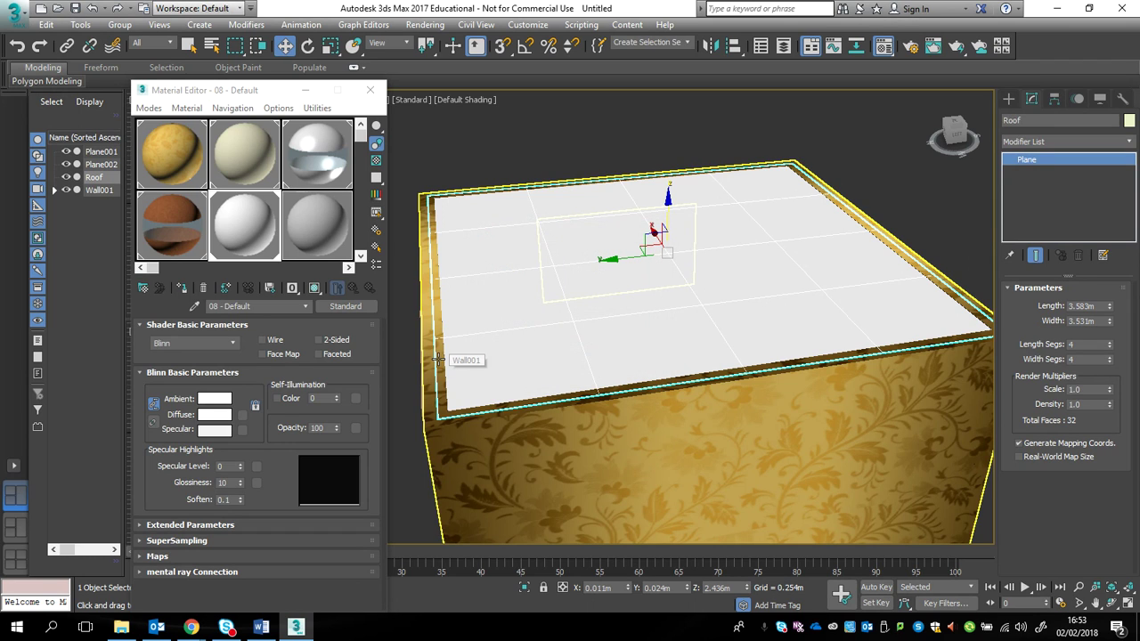
Rename Plane002 to Ceiling in the Scene Explorer
left_click(98, 165)
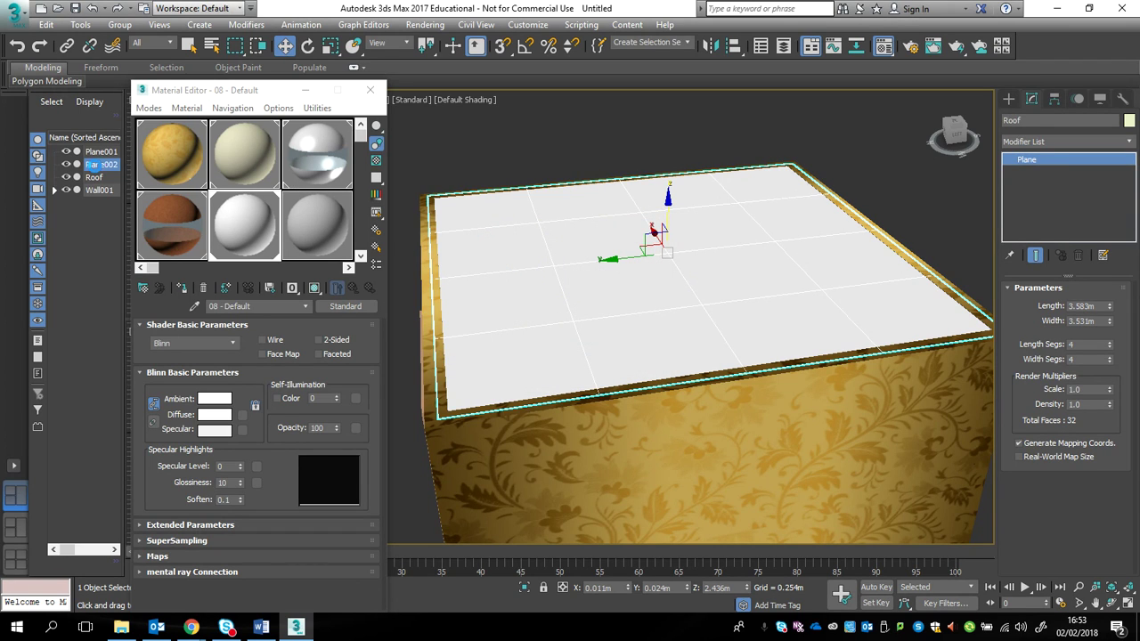
right_click(98, 166)
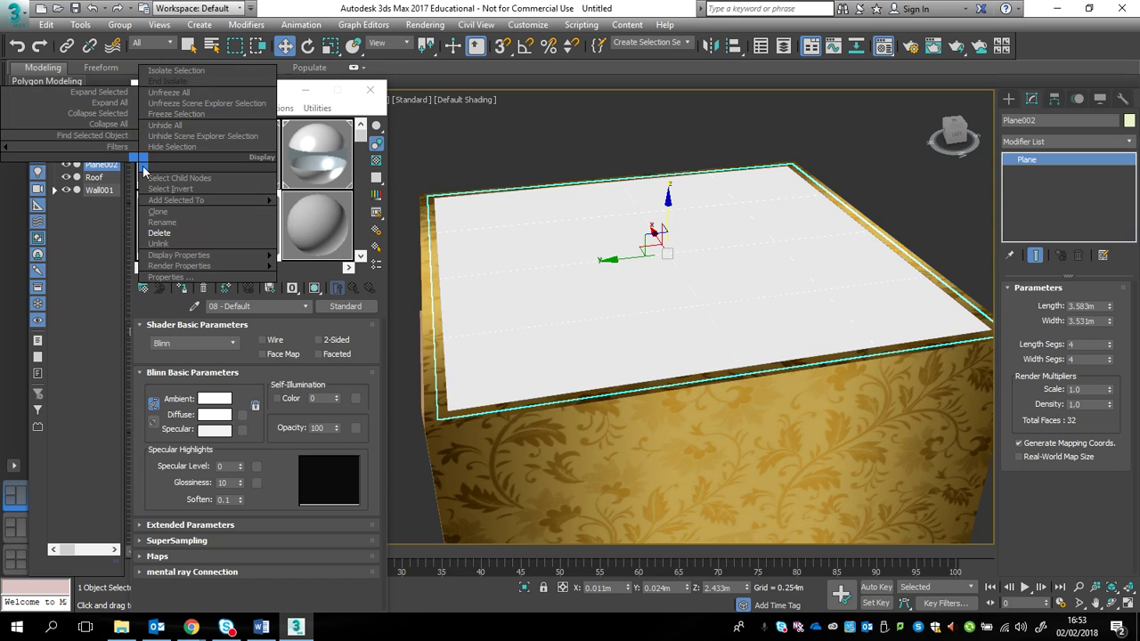
left_click(187, 224)
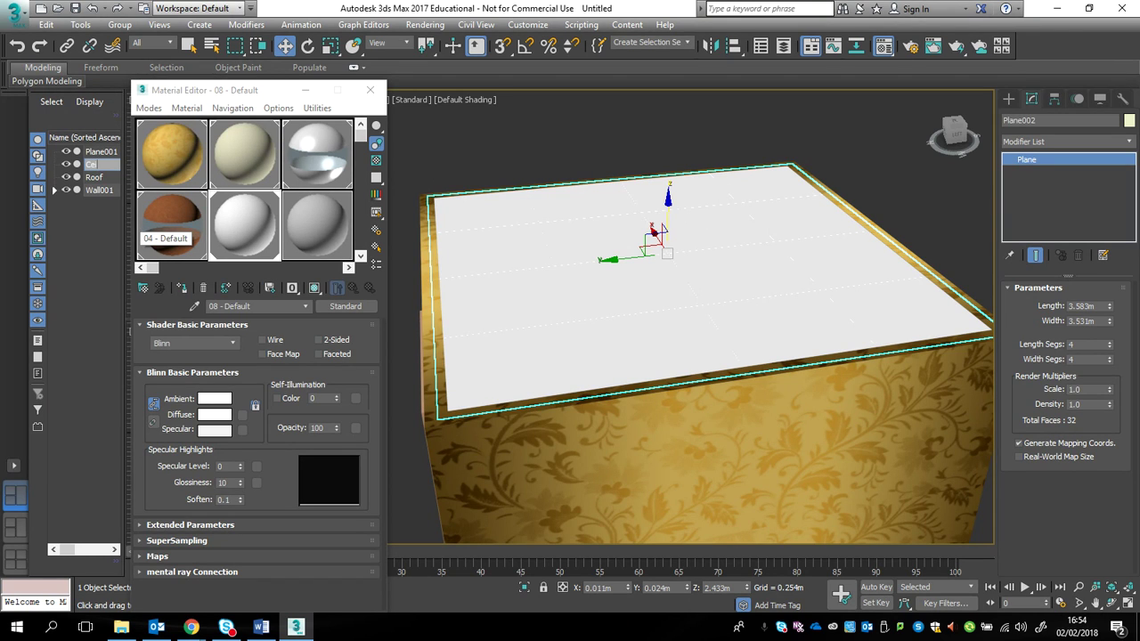
key("Return")
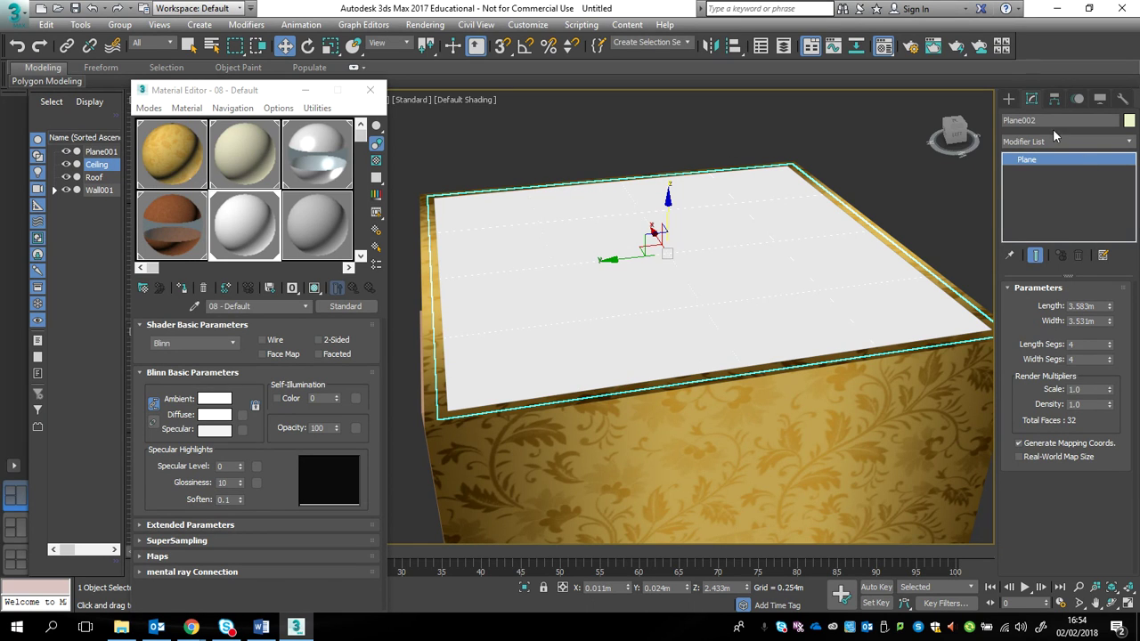
left_click(1026, 143)
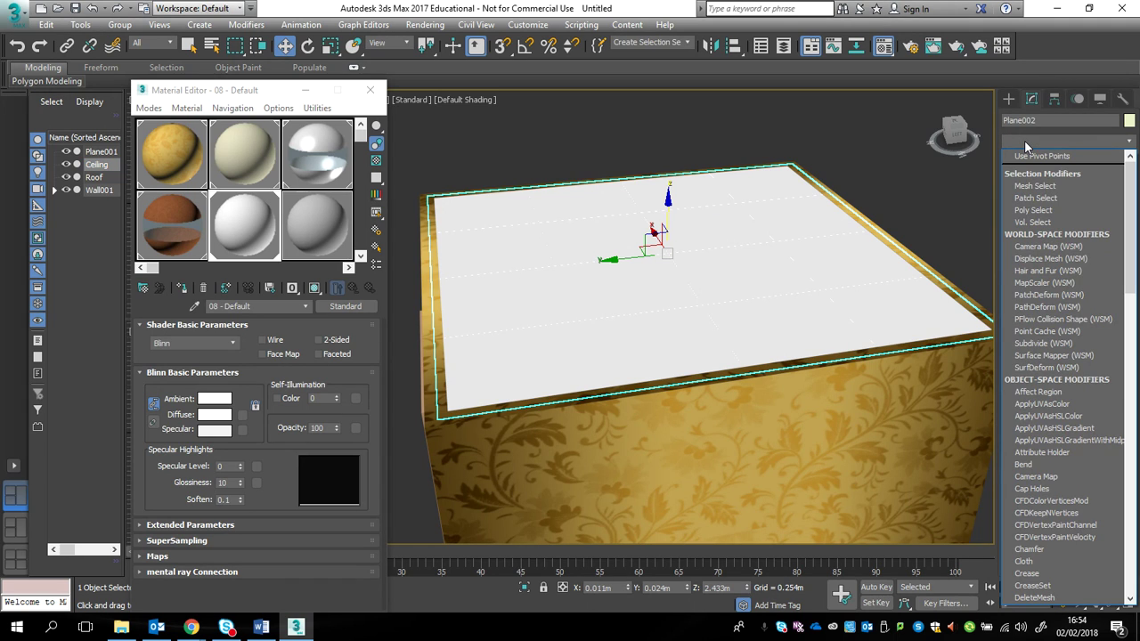
Add an Edit Poly modifier to the top plane and switch to Edge sub-object mode
key("e")
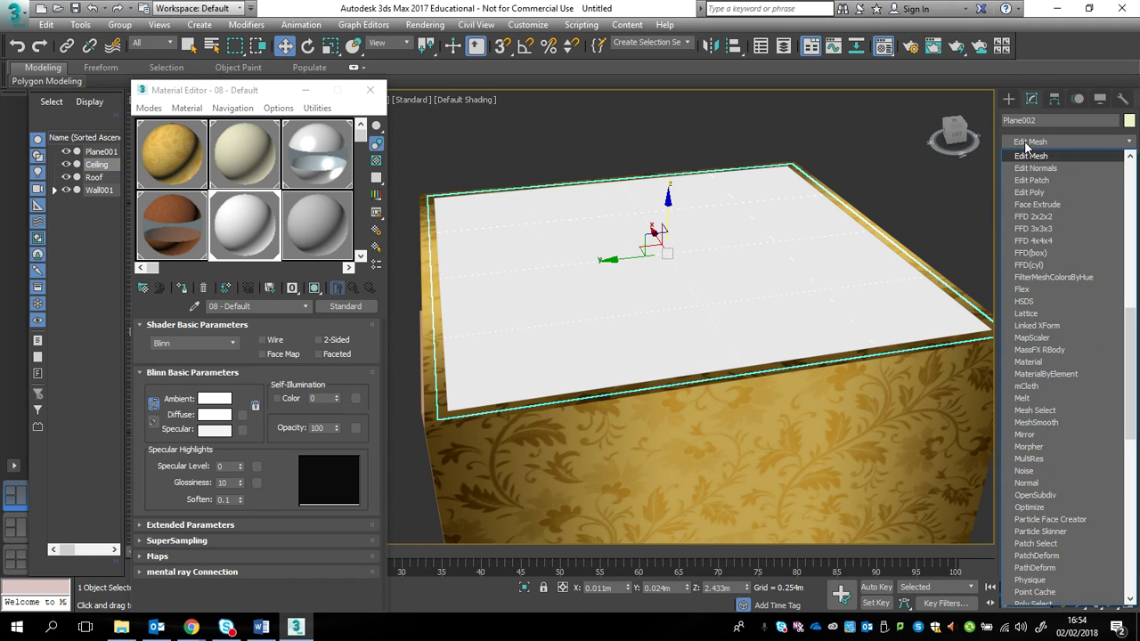
left_click(1031, 192)
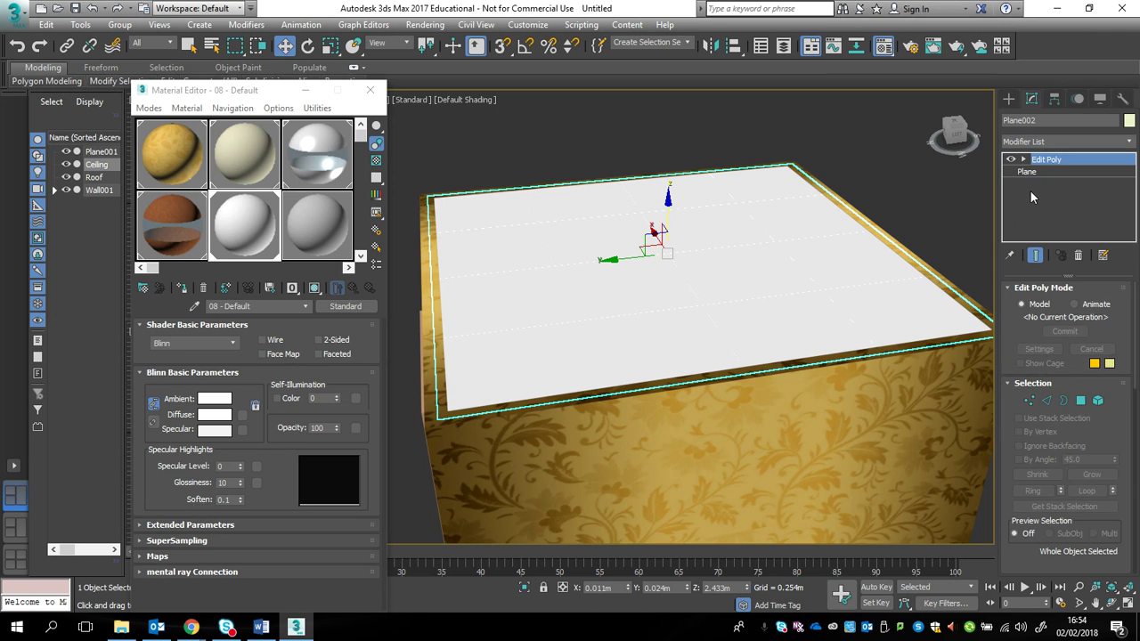
left_click(1047, 401)
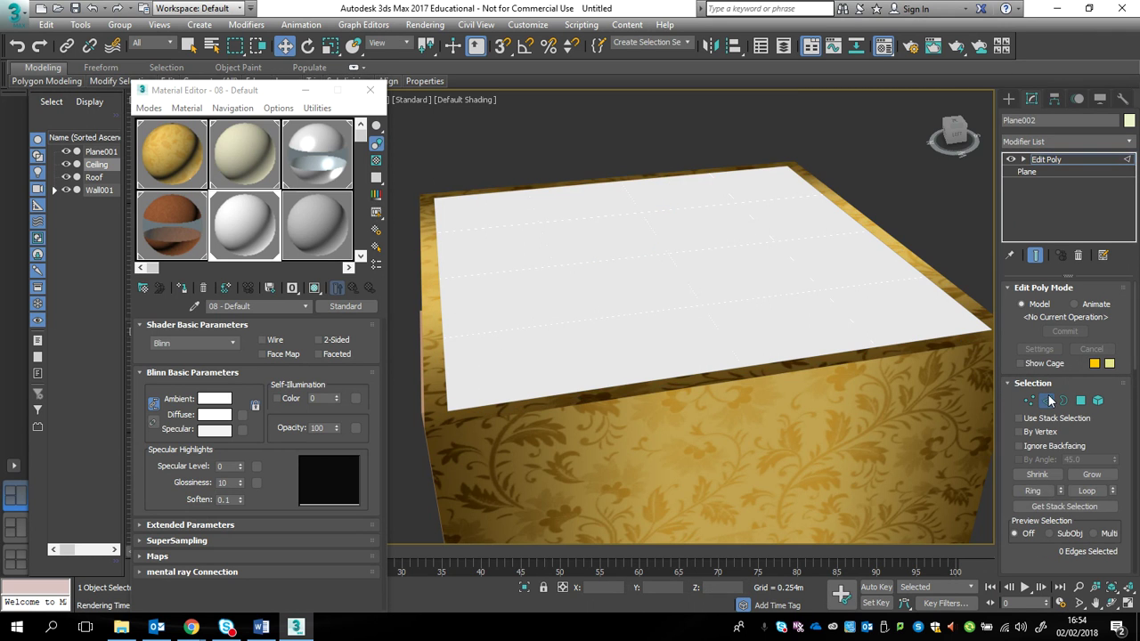
Select the four-edge loop running down the middle of the plane
left_click_drag(959, 130, 956, 147)
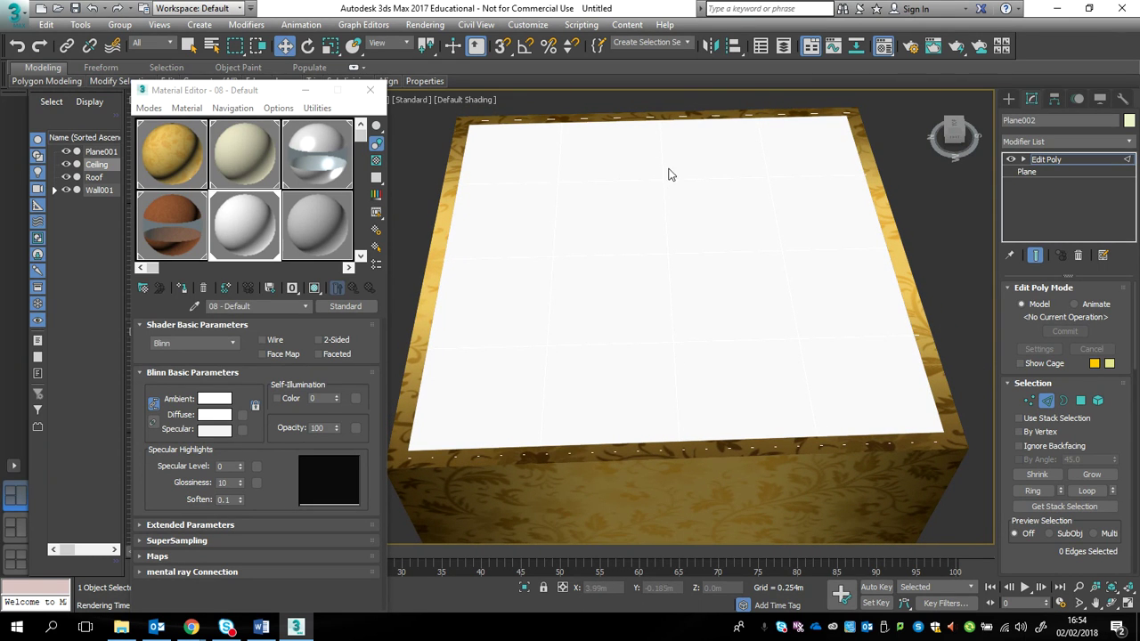
left_click(661, 160)
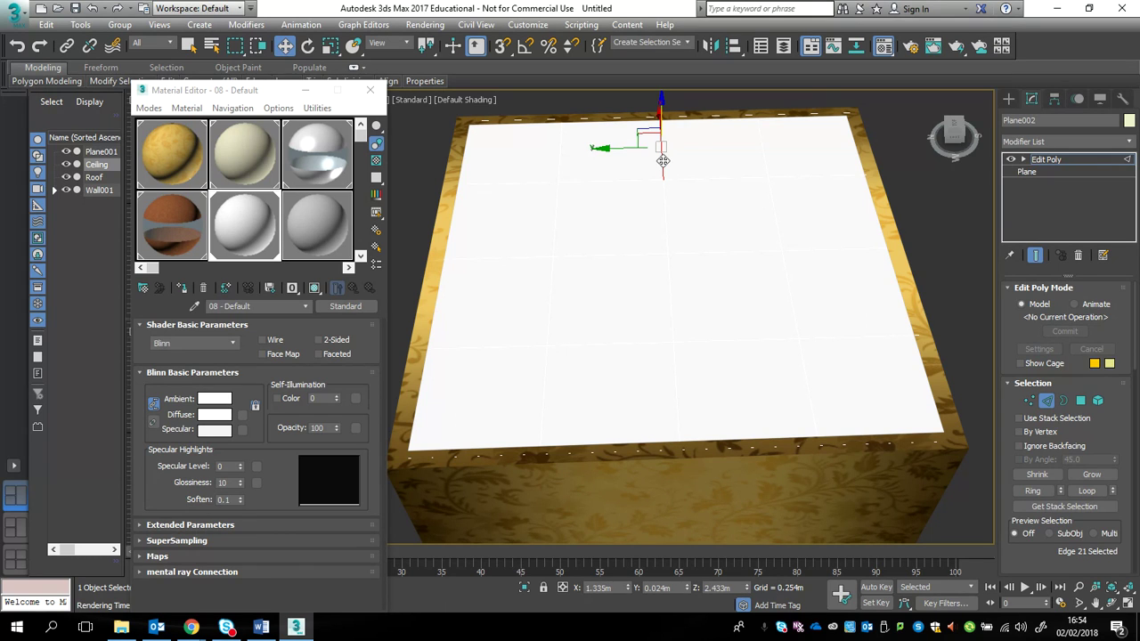
double_click(665, 212)
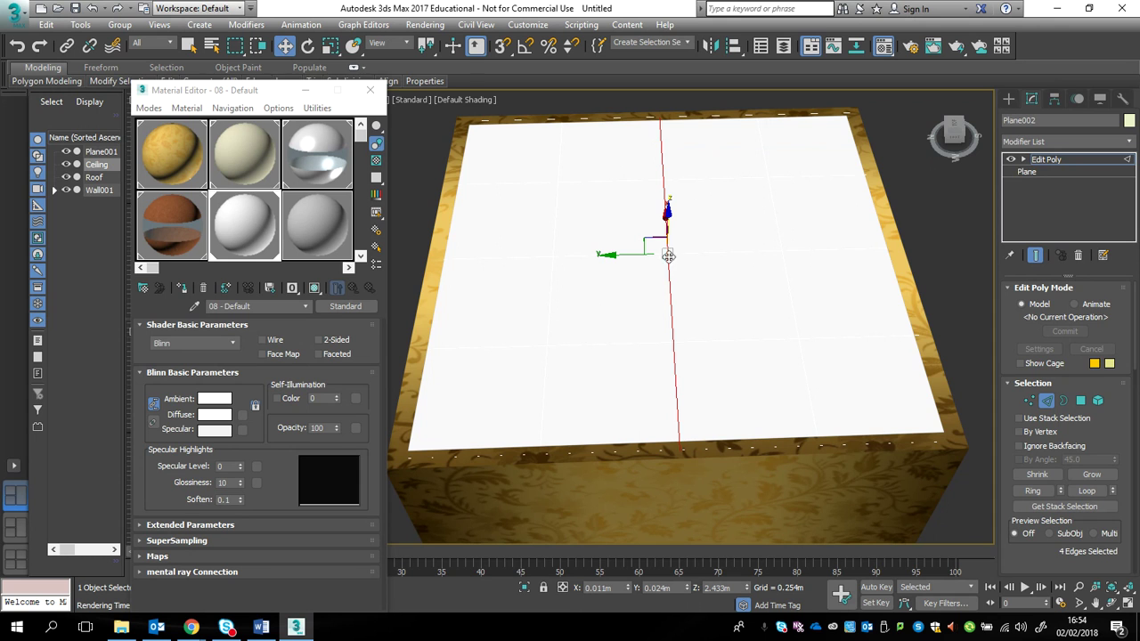
left_click_drag(955, 134, 958, 133)
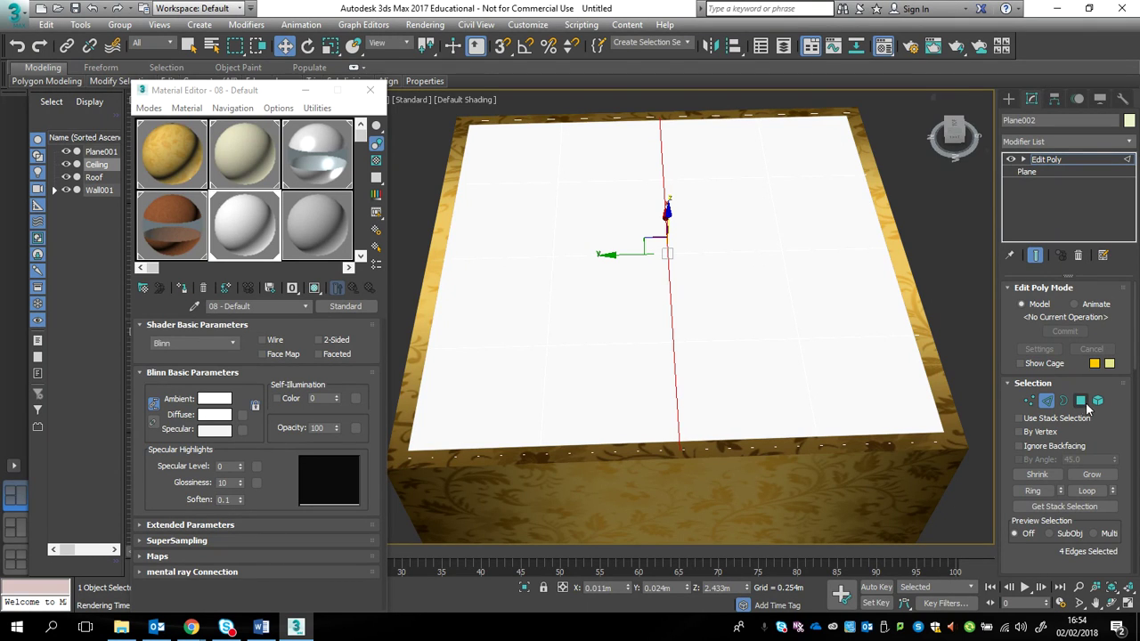
Enable Use Soft Selection and set Falloff 1.956m, Pinch 0.58 and Bubble -0.03
left_click_drag(1099, 447, 1098, 308)
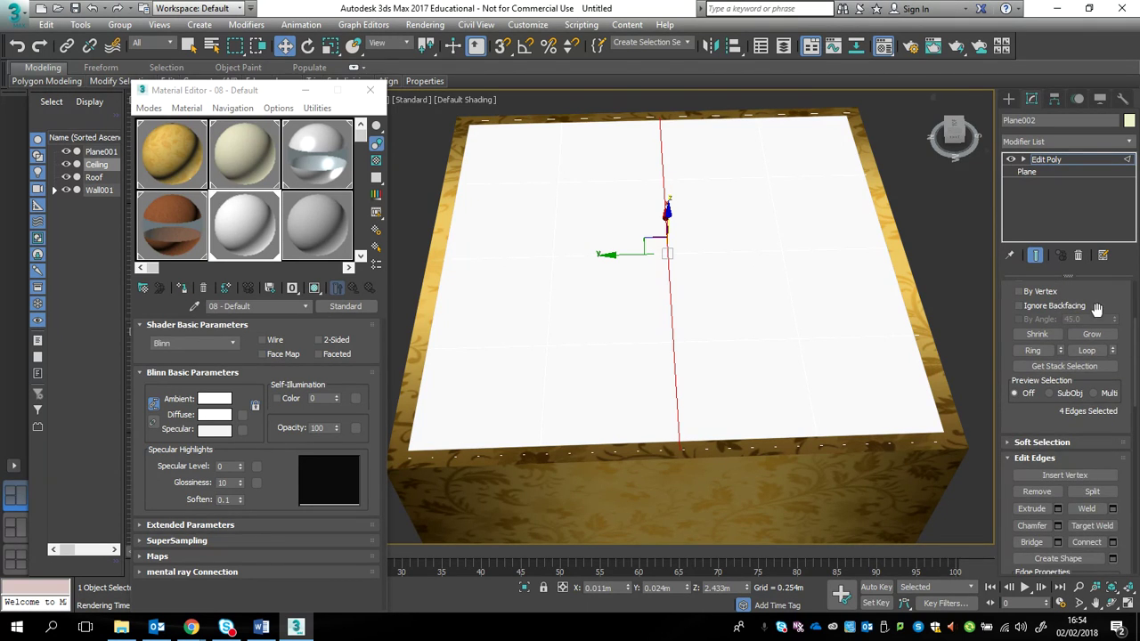
left_click(1009, 445)
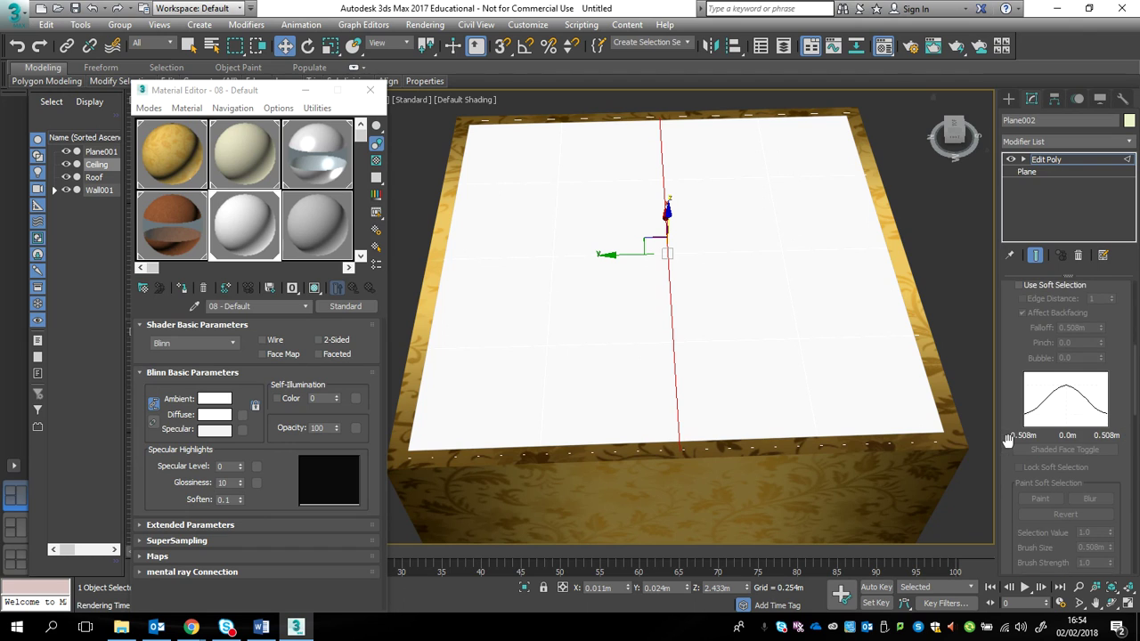
left_click(1035, 286)
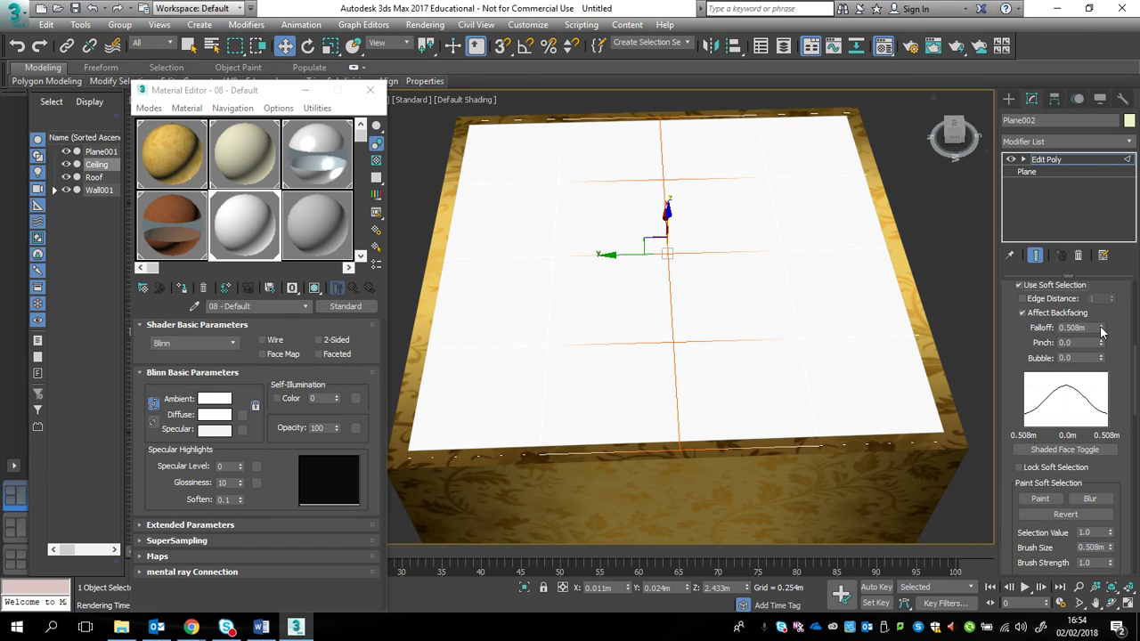
left_click_drag(1101, 332, 1107, 131)
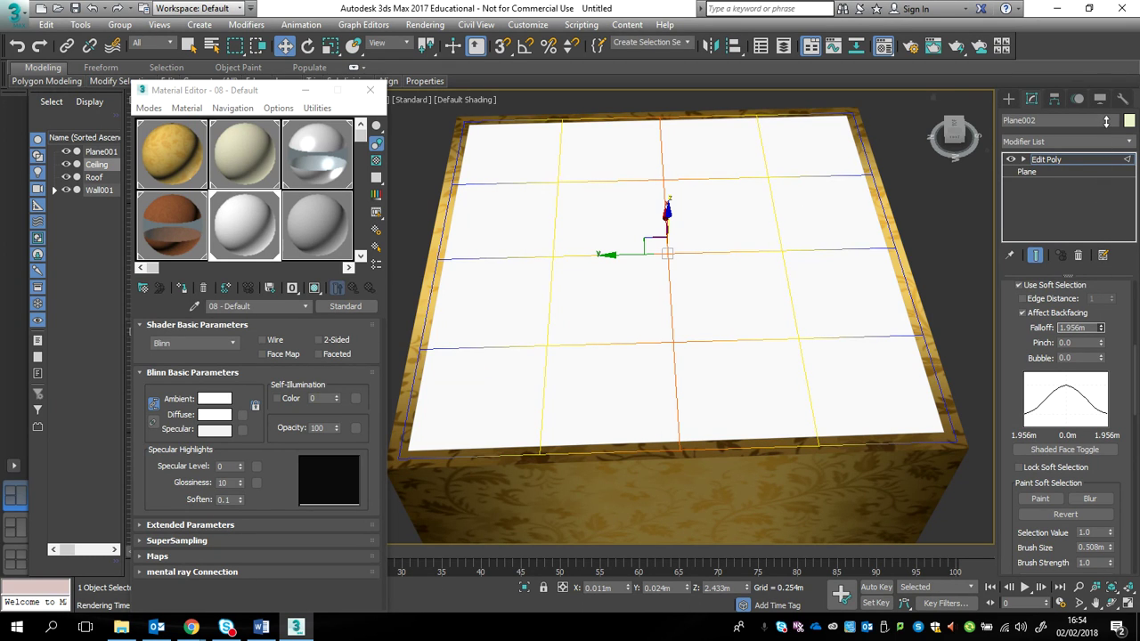
left_click_drag(1106, 121, 1106, 129)
left_click_drag(1100, 333, 1098, 297)
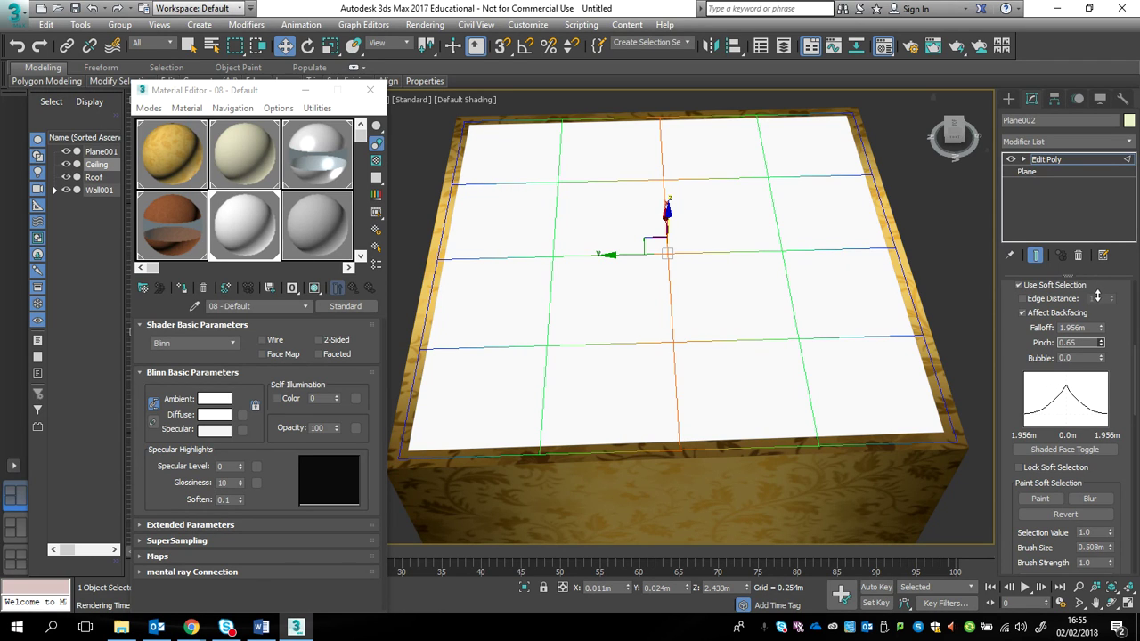
left_click_drag(1097, 295, 1099, 300)
left_click_drag(1102, 359, 1102, 367)
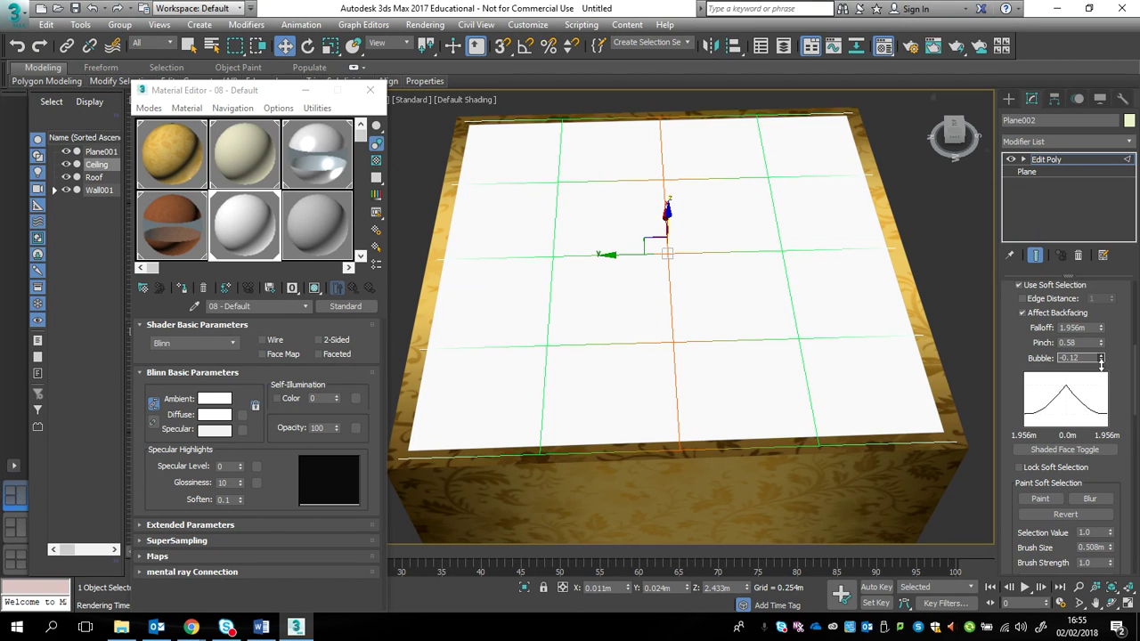
left_click_drag(1101, 359, 1101, 358)
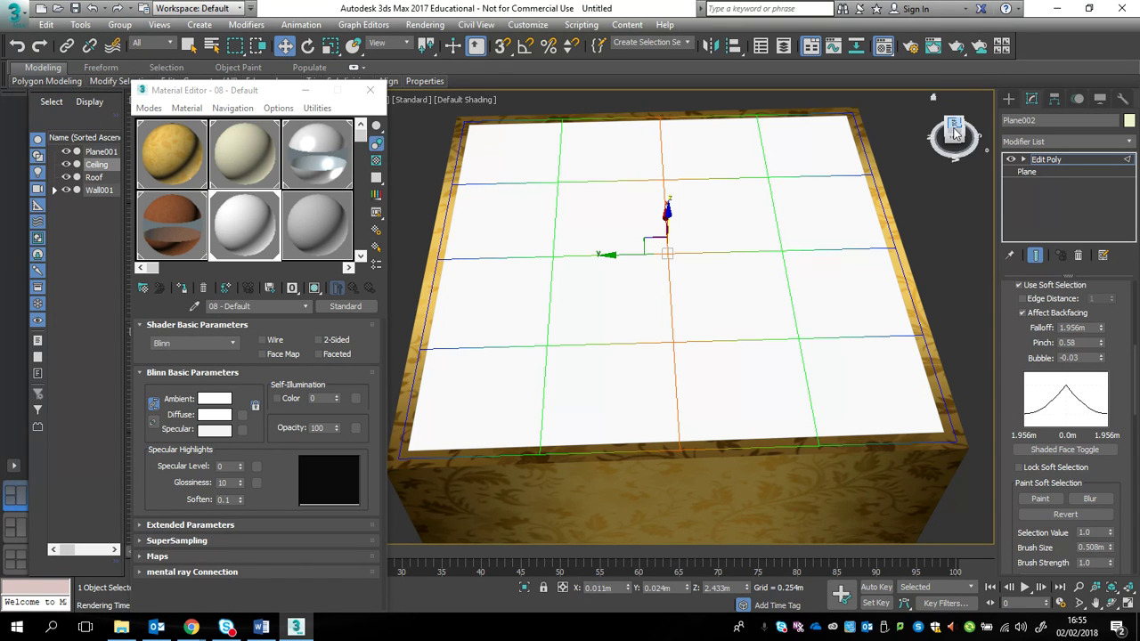
Retune Bubble to 0.3 and Pinch to 0.42, then raise the centre edges into a pitched roof
left_click_drag(953, 134, 953, 116)
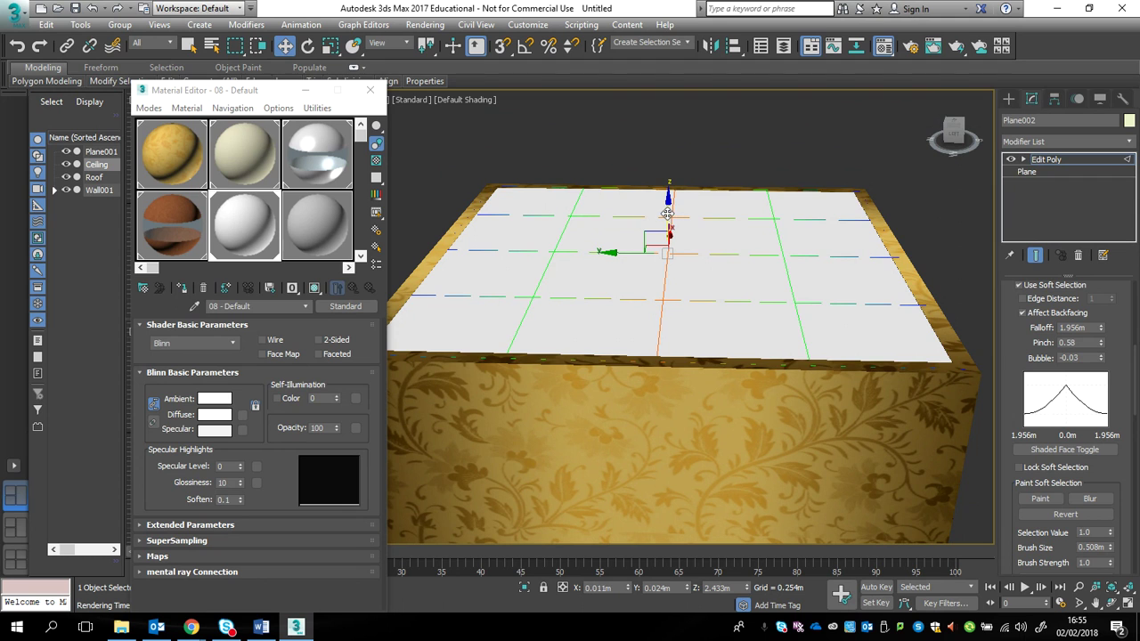
left_click_drag(668, 214, 666, 29)
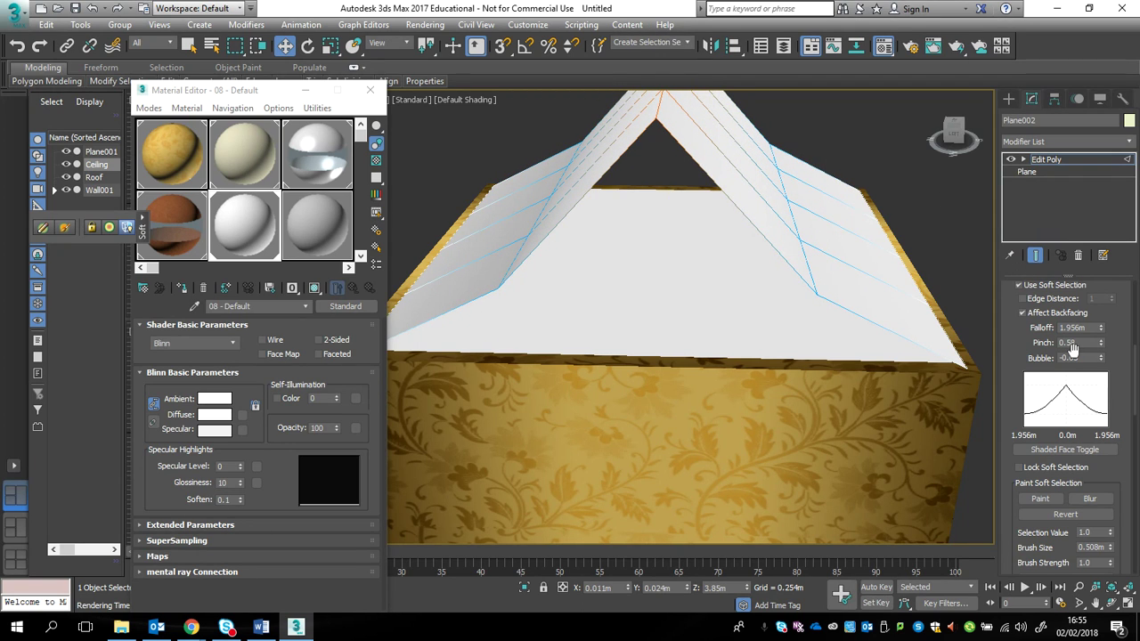
key("ctrl+z")
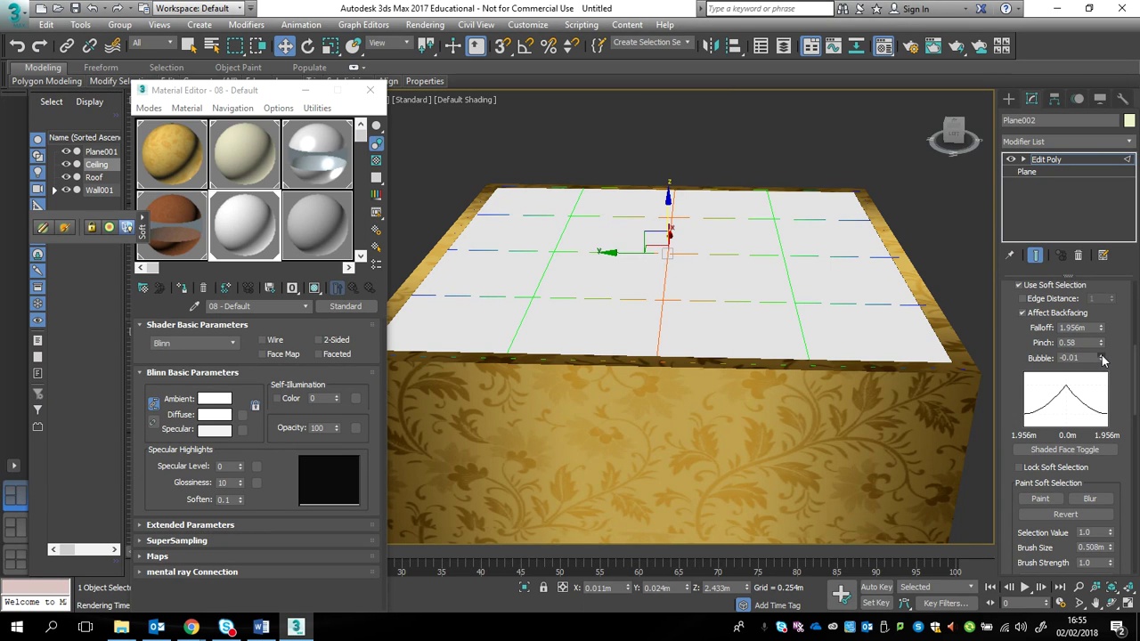
left_click_drag(1103, 358, 1103, 338)
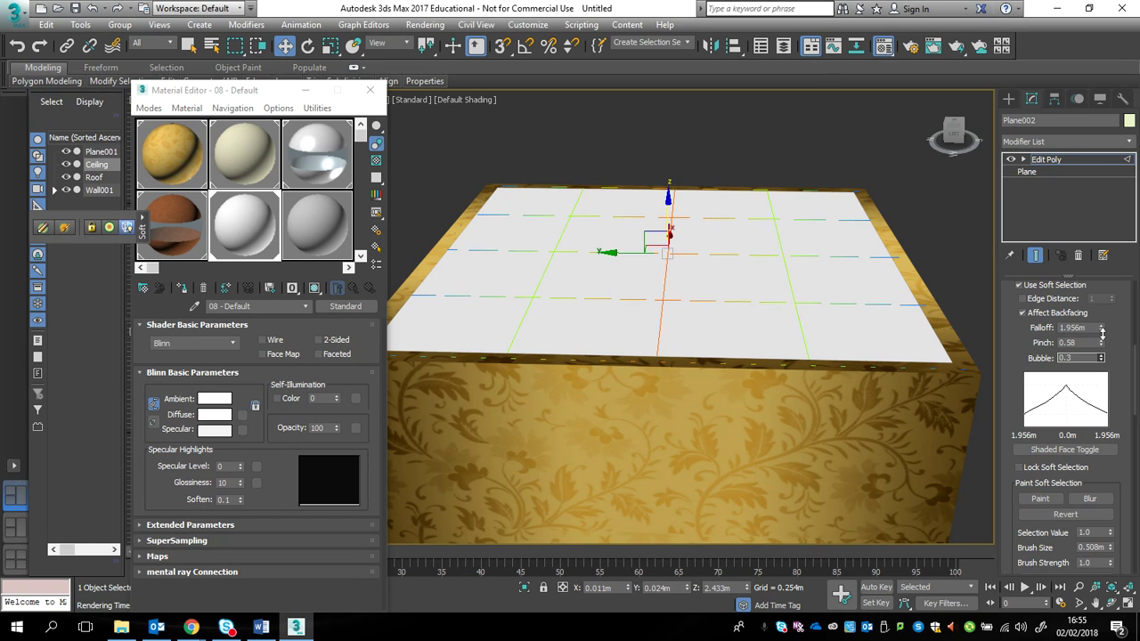
left_click_drag(1103, 332, 1102, 333)
left_click_drag(1102, 344, 1103, 358)
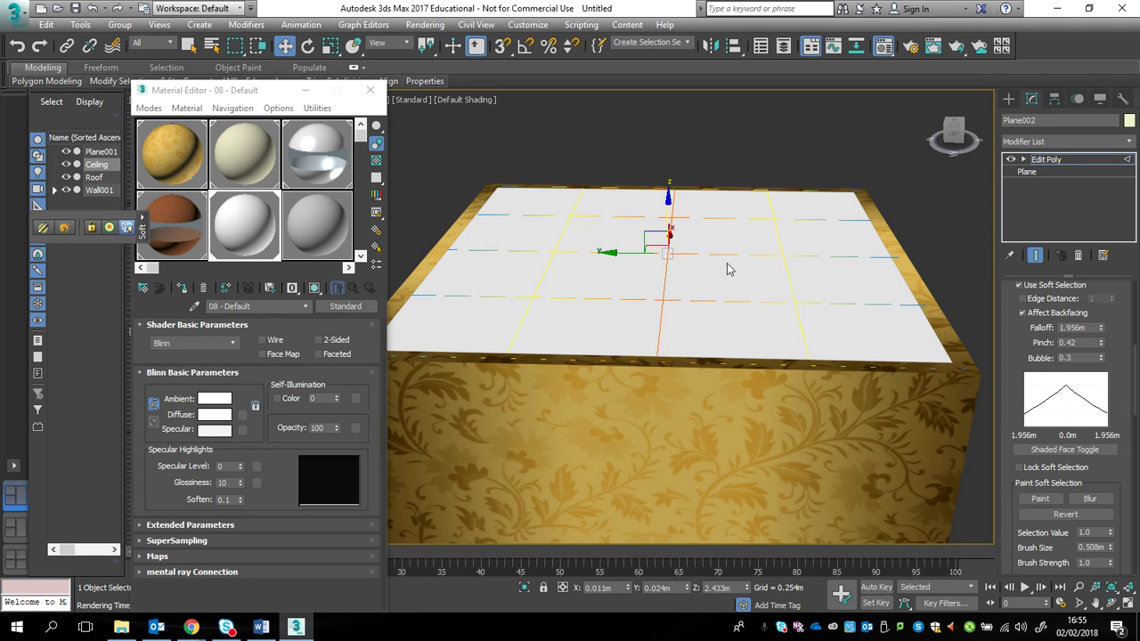
left_click_drag(665, 203, 670, 25)
mouse_move(955, 134)
left_mouse_down()
mouse_move(932, 143)
mouse_move(958, 138)
left_mouse_up()
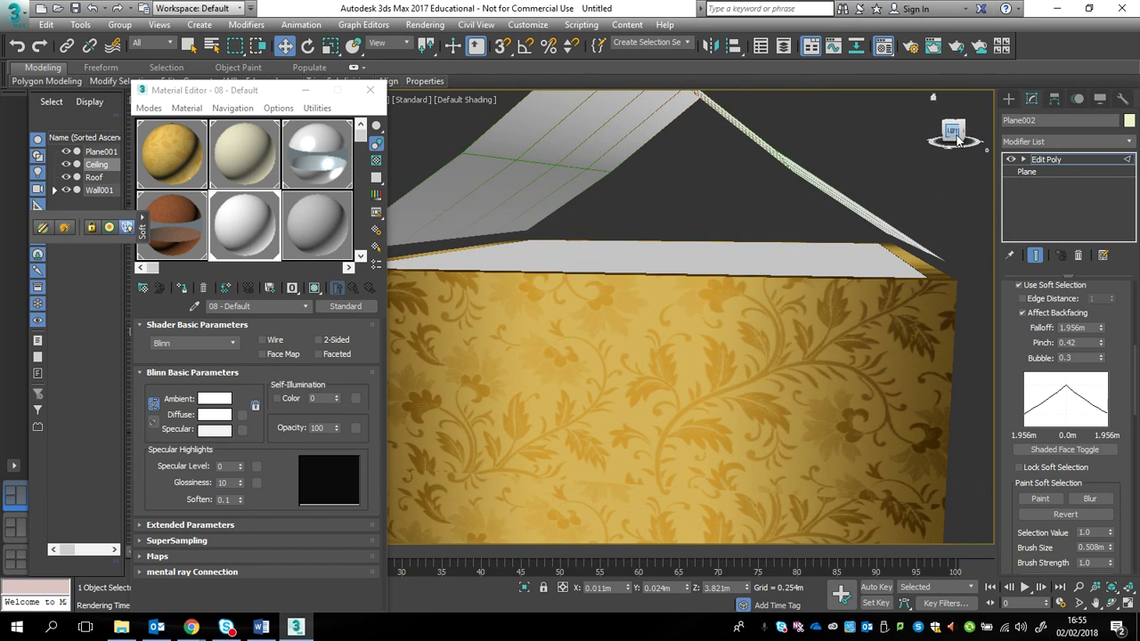
left_click(370, 90)
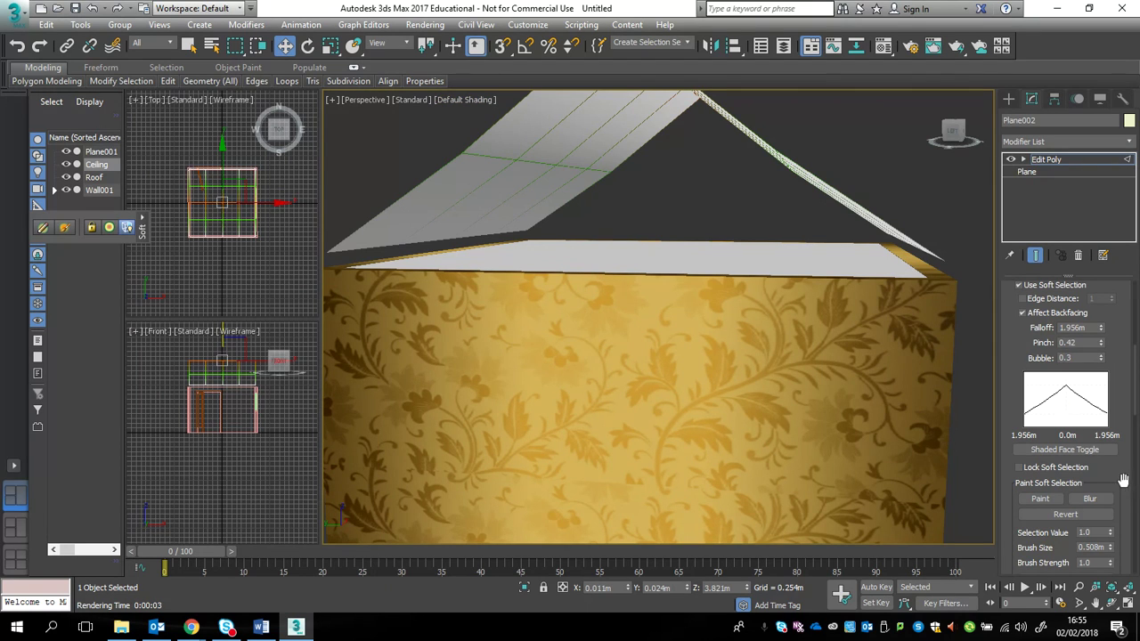
Use Bridge to join the first pair of roof edges and fill one gable opening
left_click_drag(1123, 481, 1102, 328)
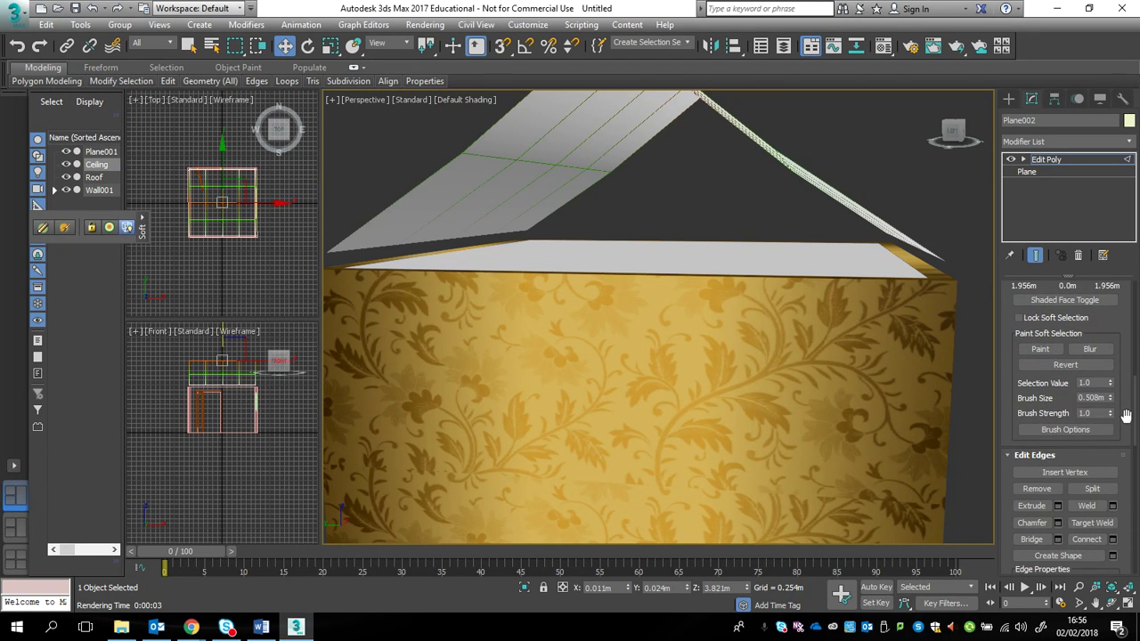
left_click_drag(1126, 416, 1119, 314)
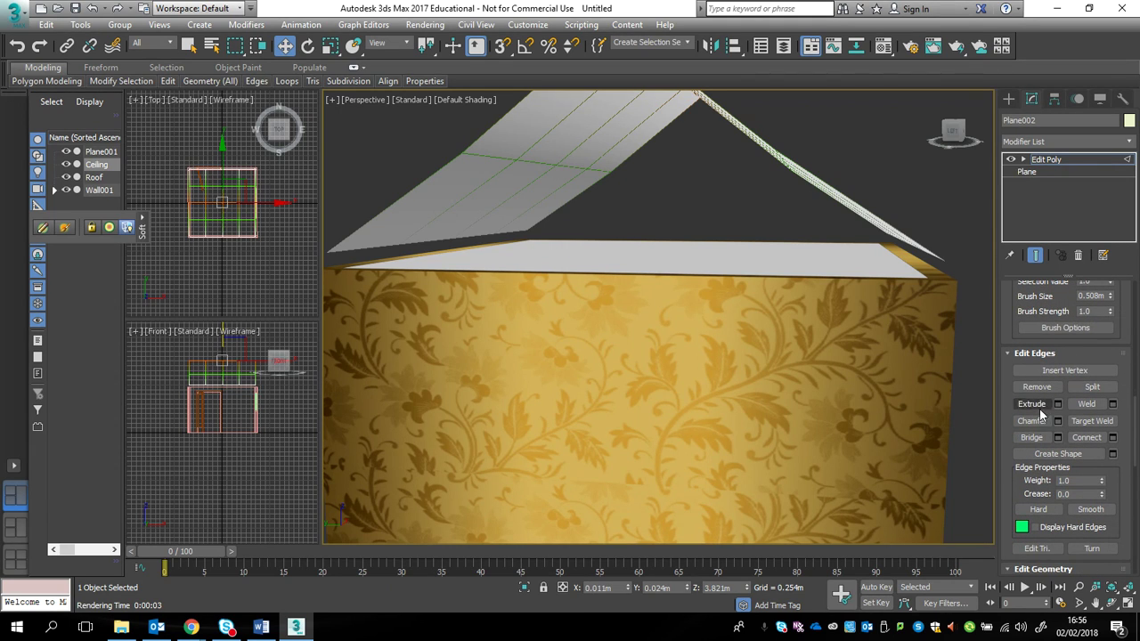
left_click(1032, 439)
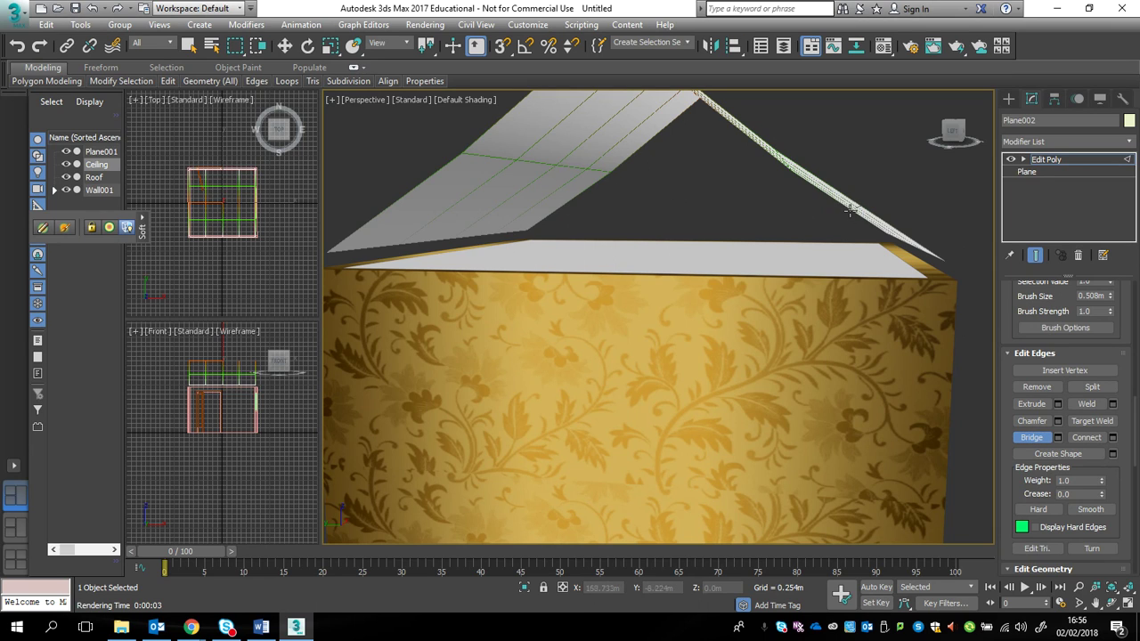
left_click(414, 187)
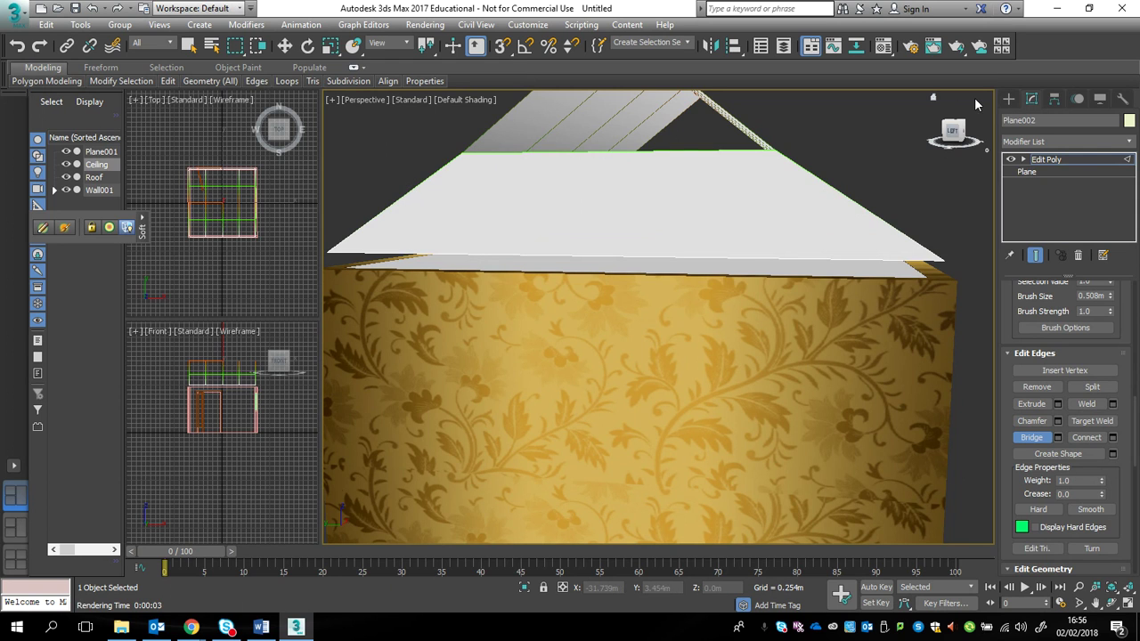
left_click_drag(951, 132, 602, 279)
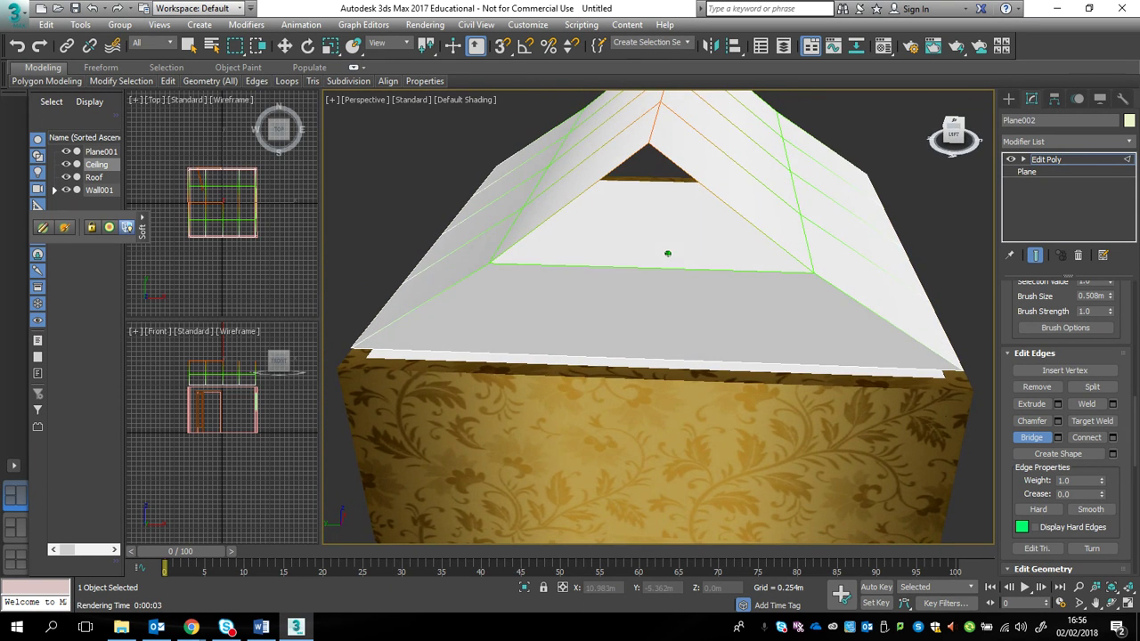
left_click(540, 224)
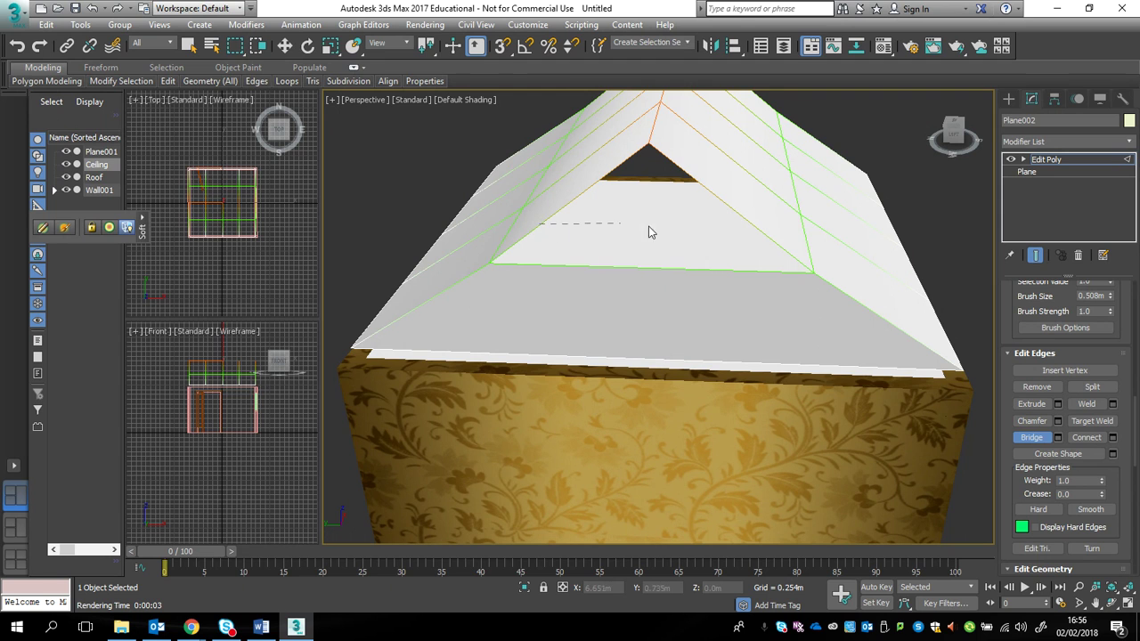
left_click(738, 218)
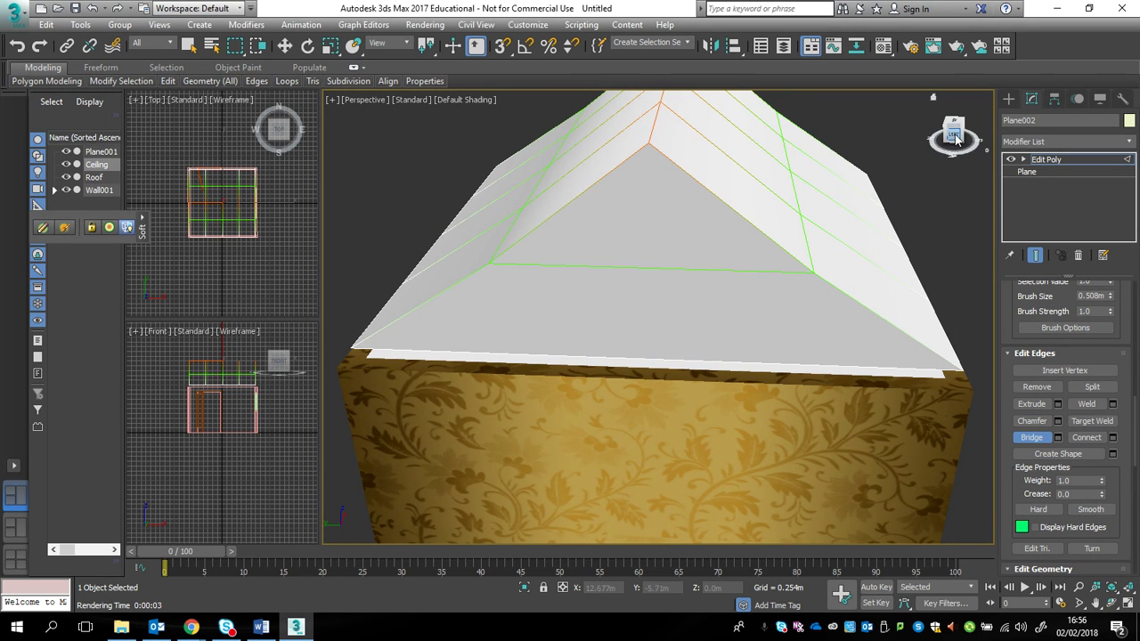
Bridge the remaining roof gaps, including the front gable, to close the roof
middle_click_drag(739, 222, 667, 252, "alt")
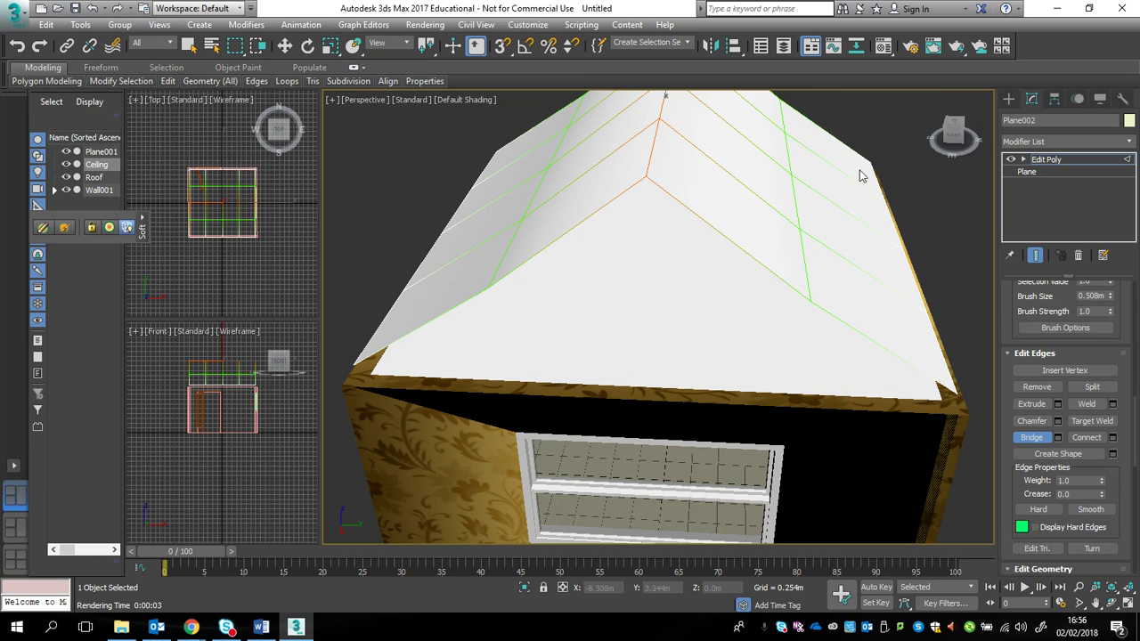
left_click(556, 238)
left_click(725, 238)
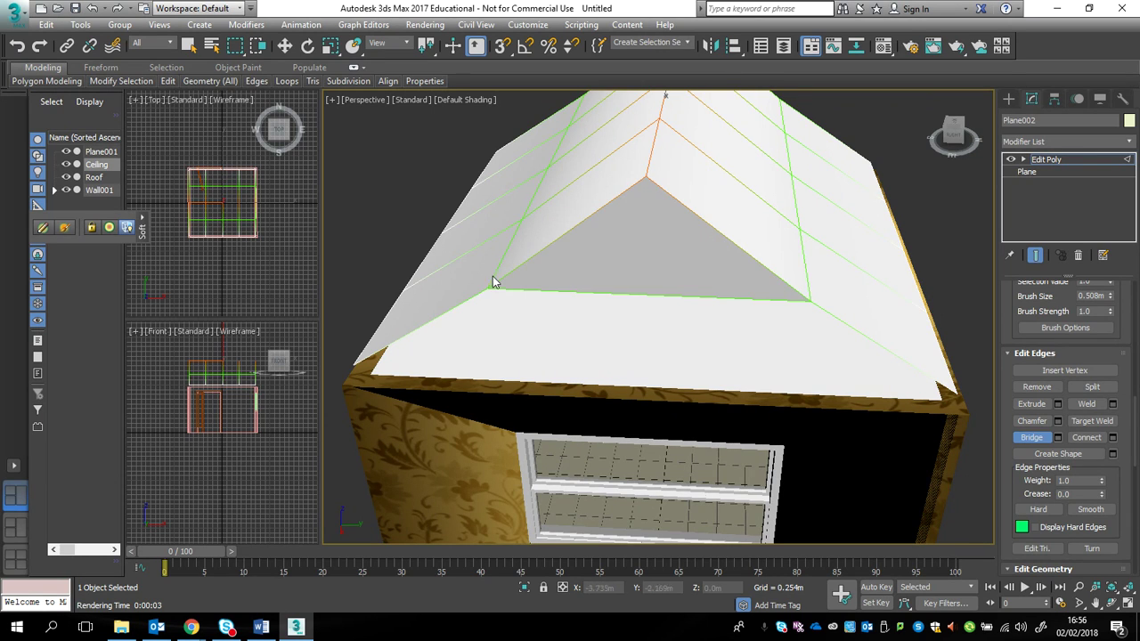
left_click(443, 311)
left_click(852, 329)
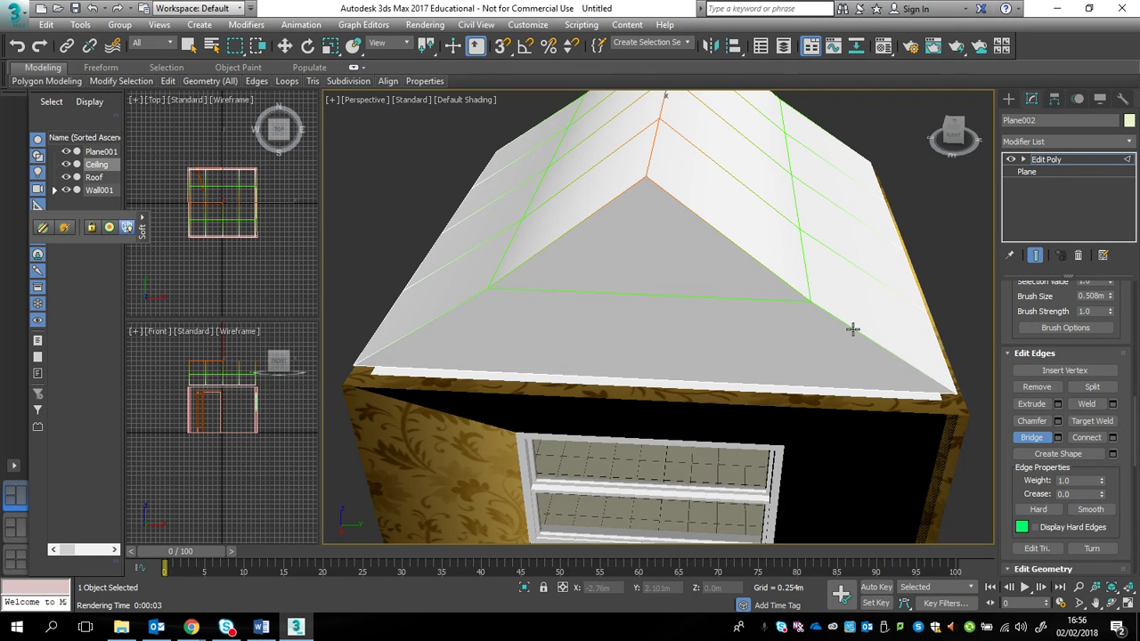
left_click(955, 133)
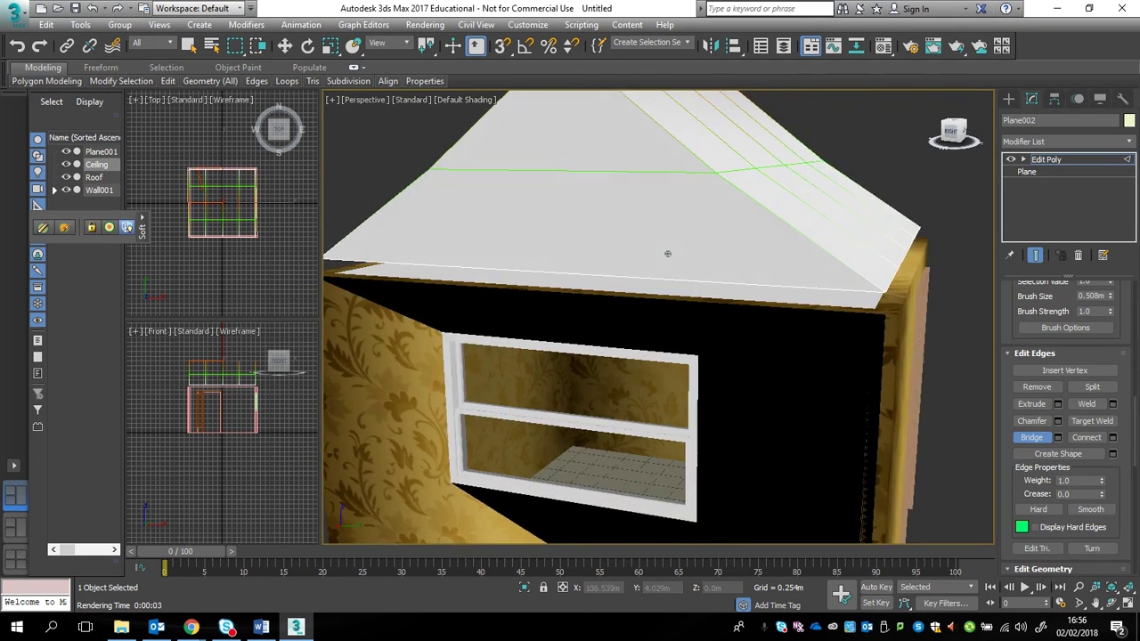
middle_click_drag(667, 254, 667, 250, "alt")
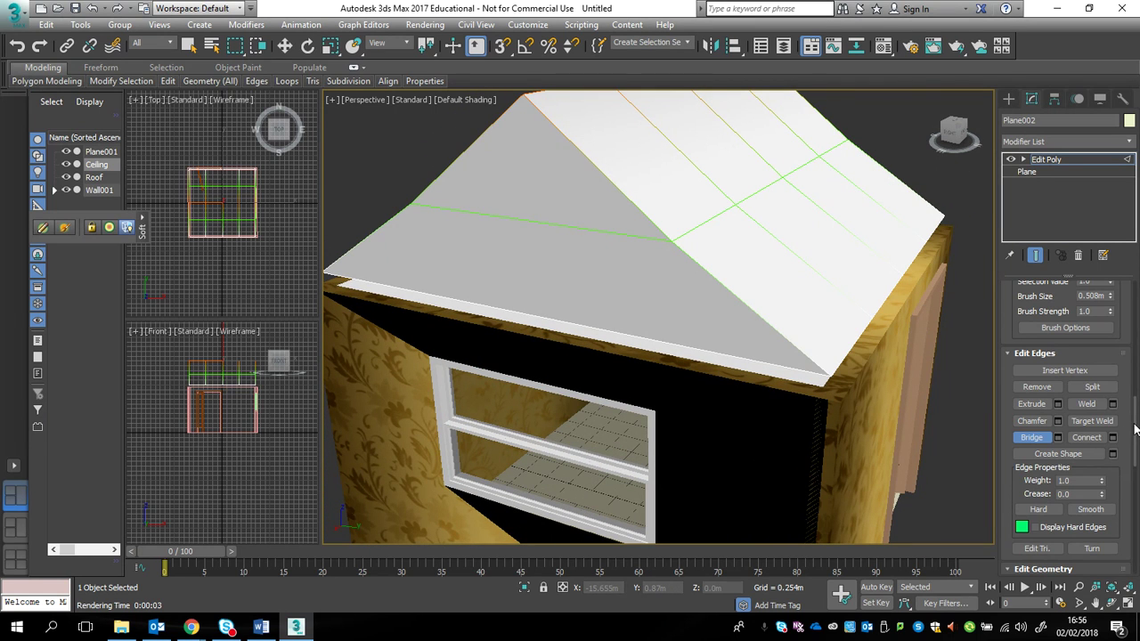
scroll(1114, 410, "up", 5)
Select all the roof polygons and lower them slightly onto the walls
left_click(1098, 401)
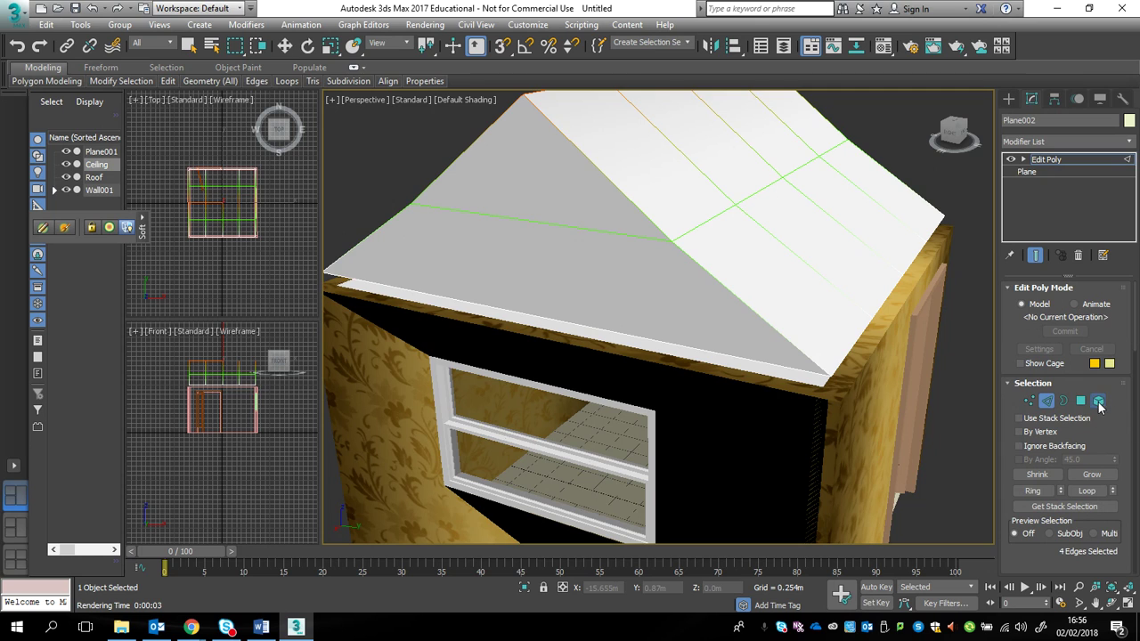
left_click(806, 281)
key("ctrl+a")
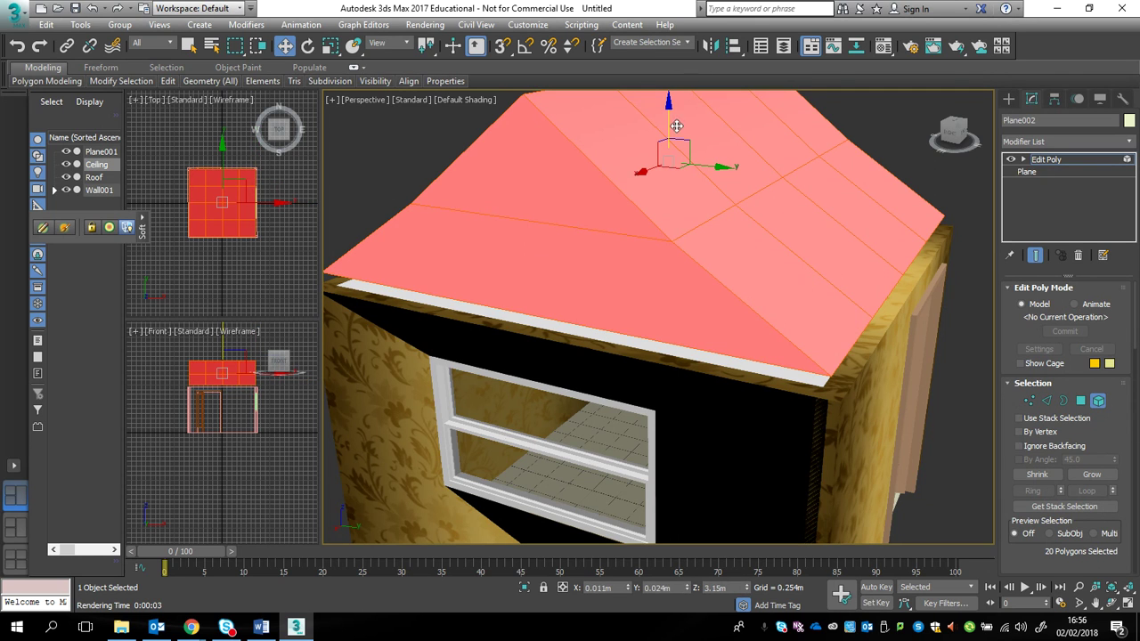
left_click_drag(669, 119, 670, 146)
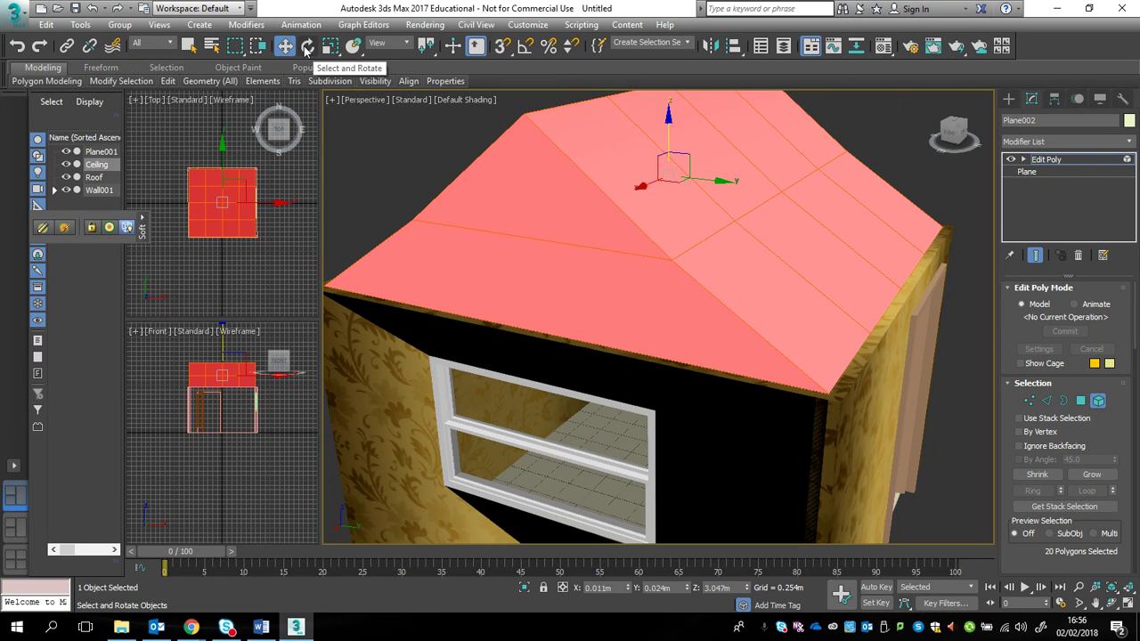
Scale the roof out to about 139% so the eaves overhang, then nudge it slightly down
left_click(330, 45)
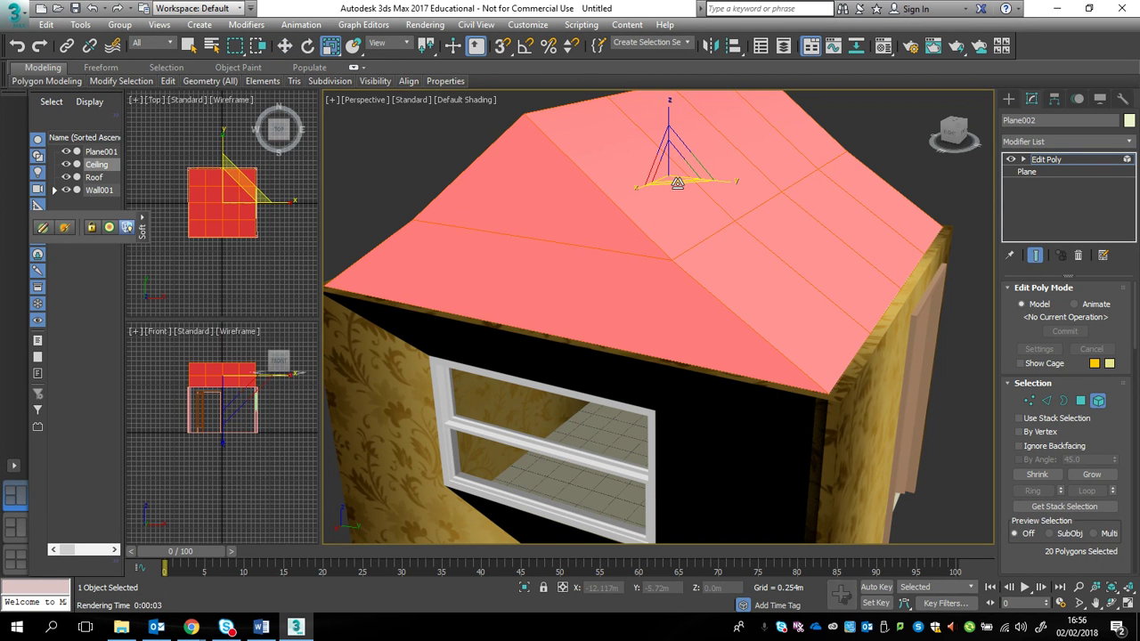
mouse_move(677, 182)
left_mouse_down()
mouse_move(679, 192)
mouse_move(668, 188)
left_mouse_up()
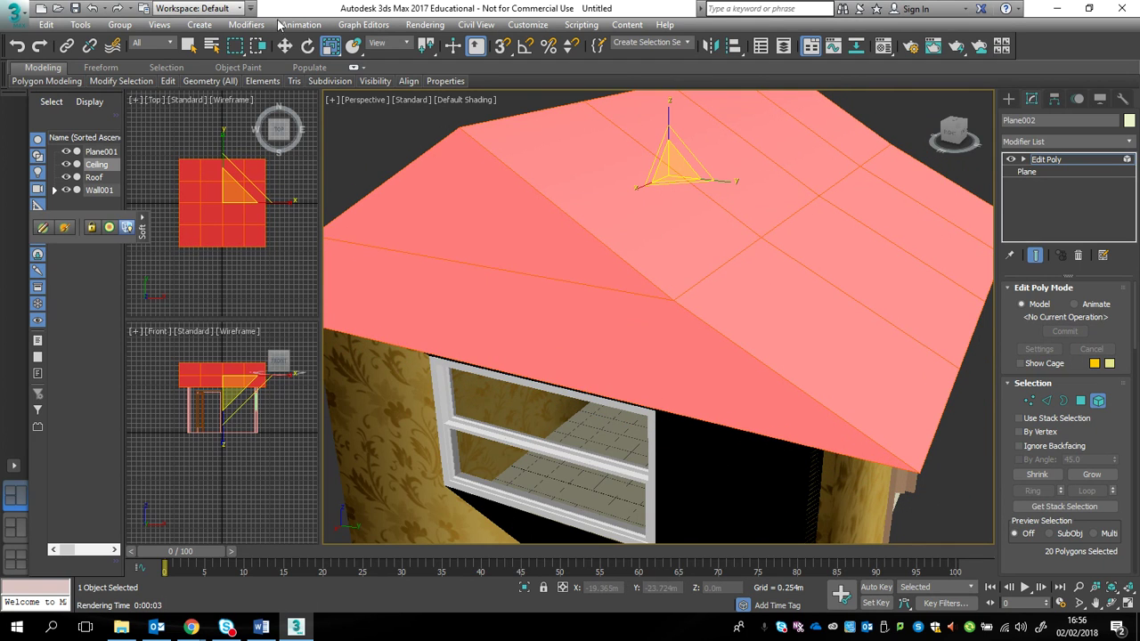
left_click(285, 47)
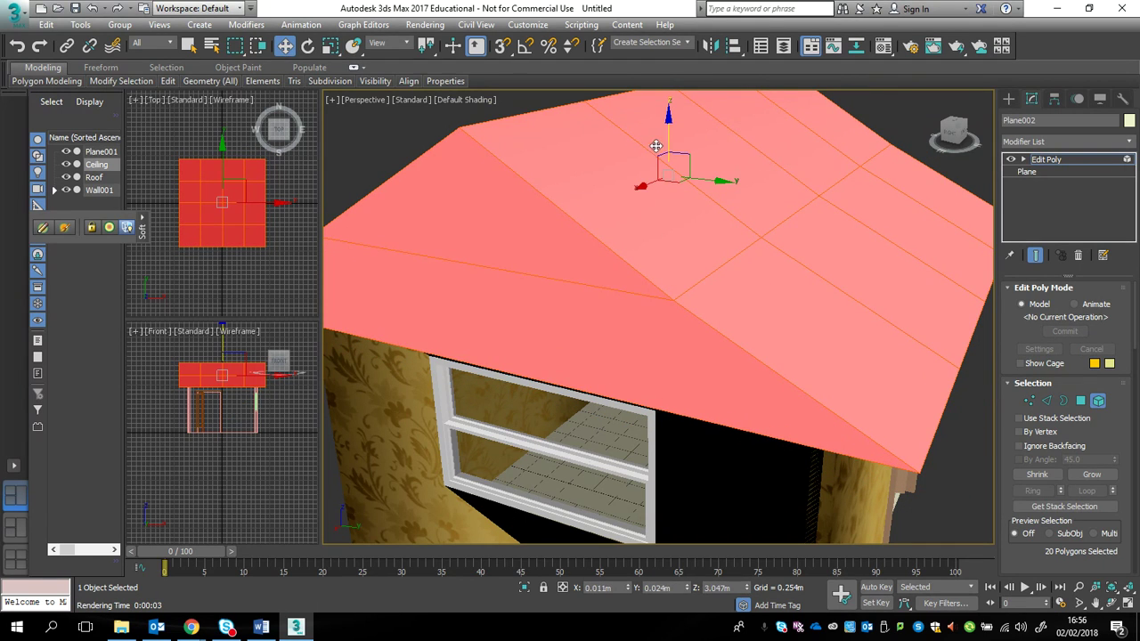
left_click_drag(668, 134, 668, 143)
left_click(952, 131)
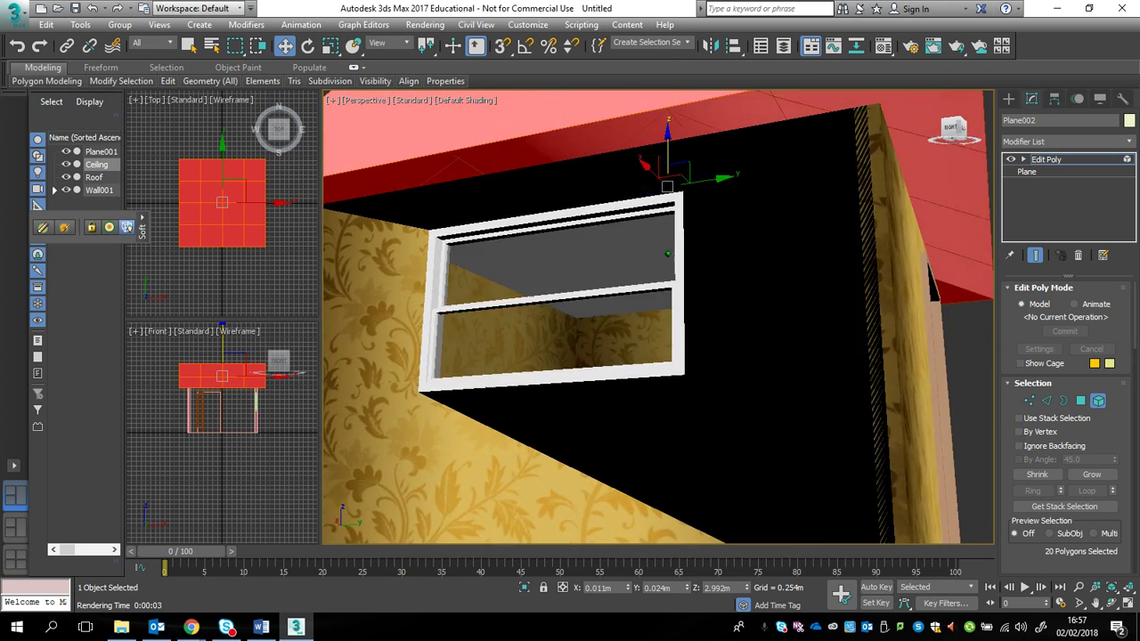
scroll(667, 254, "up", 4)
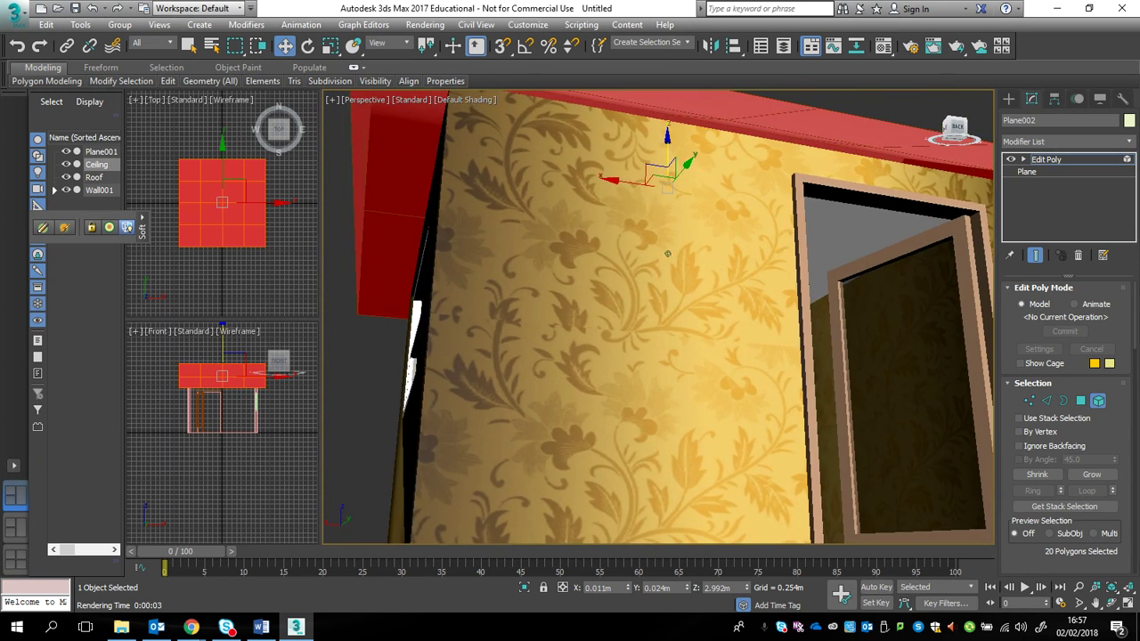
middle_click_drag(667, 254, 595, 237, "alt")
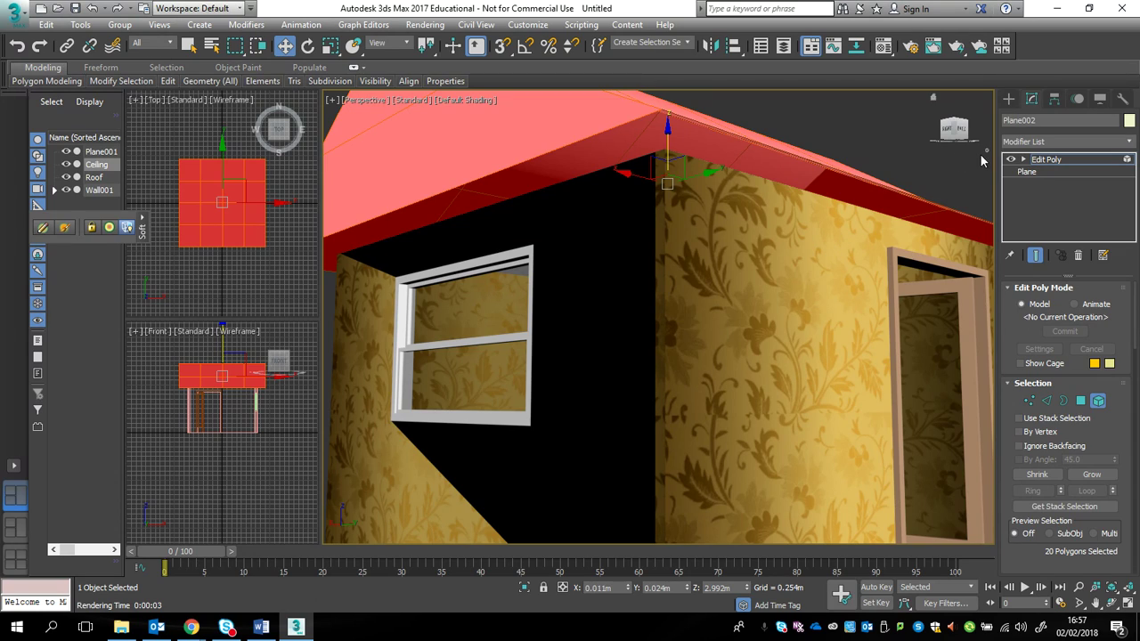
mouse_move(956, 133)
left_mouse_down()
mouse_move(955, 153)
mouse_move(953, 128)
left_mouse_up()
left_click(956, 47)
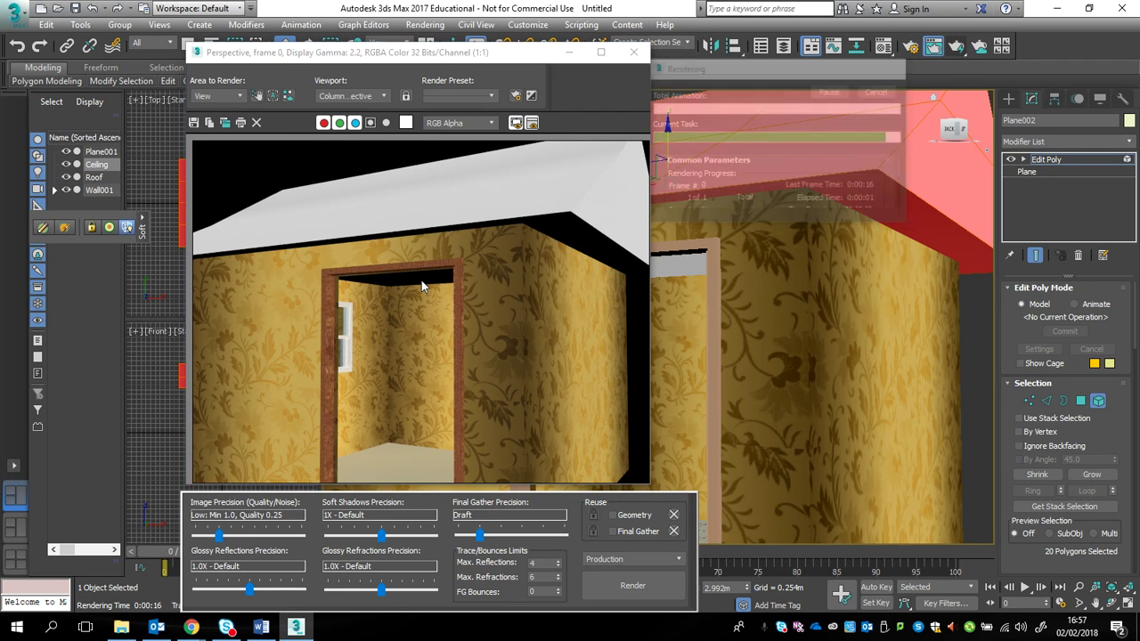
left_click(633, 51)
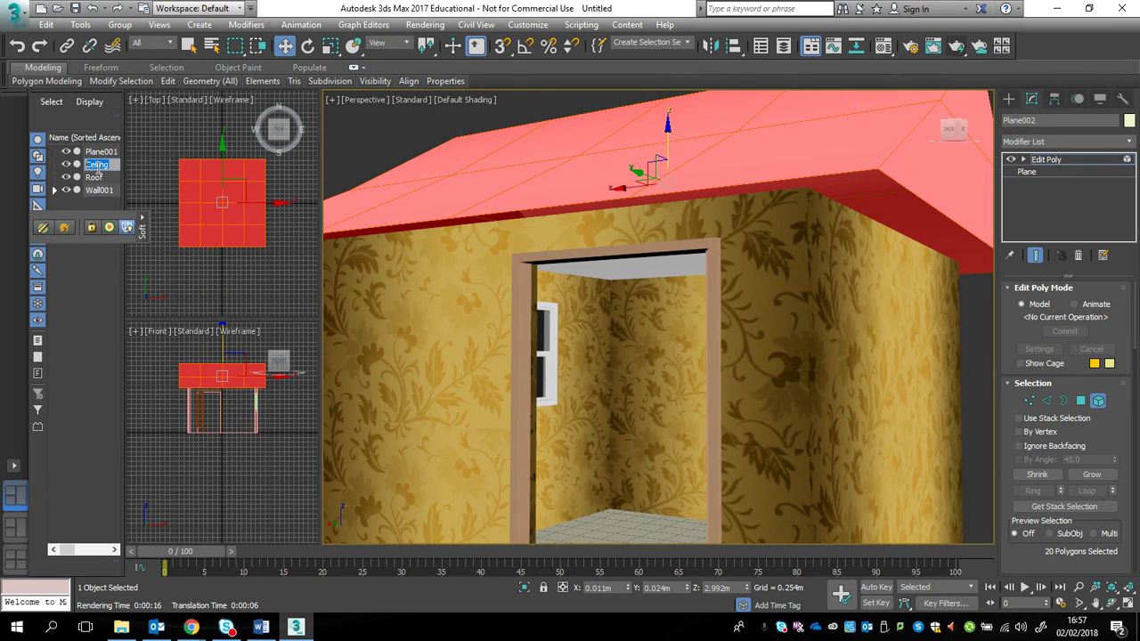
left_click(96, 178)
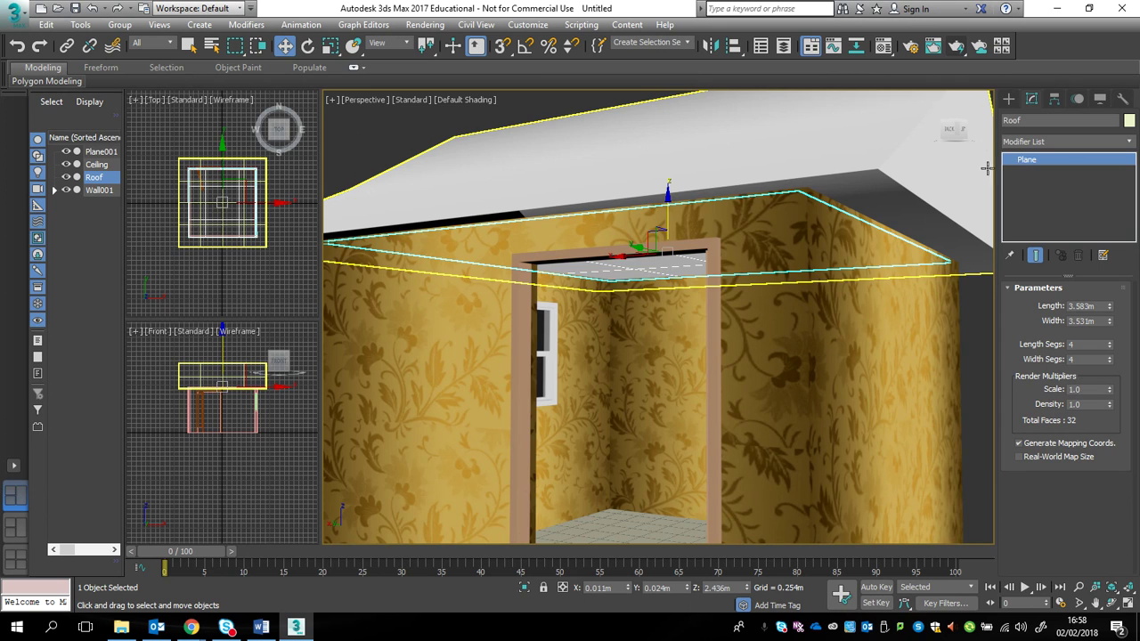
Add a Normal modifier to the Roof plane using the 'nor' search
left_click(1045, 142)
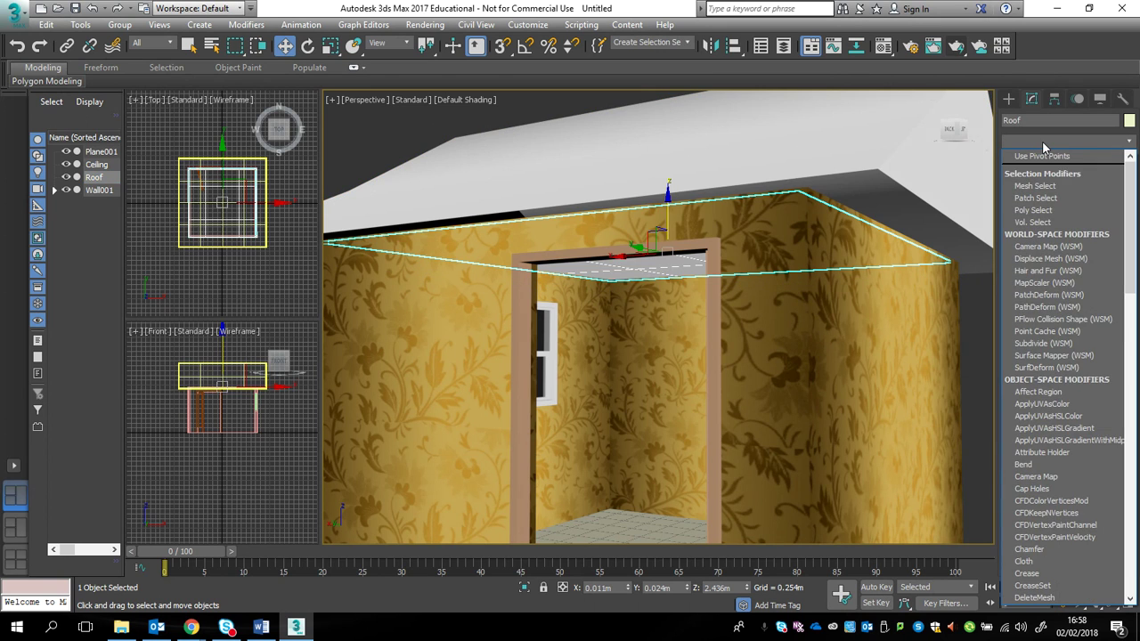
type("nor")
key("Return")
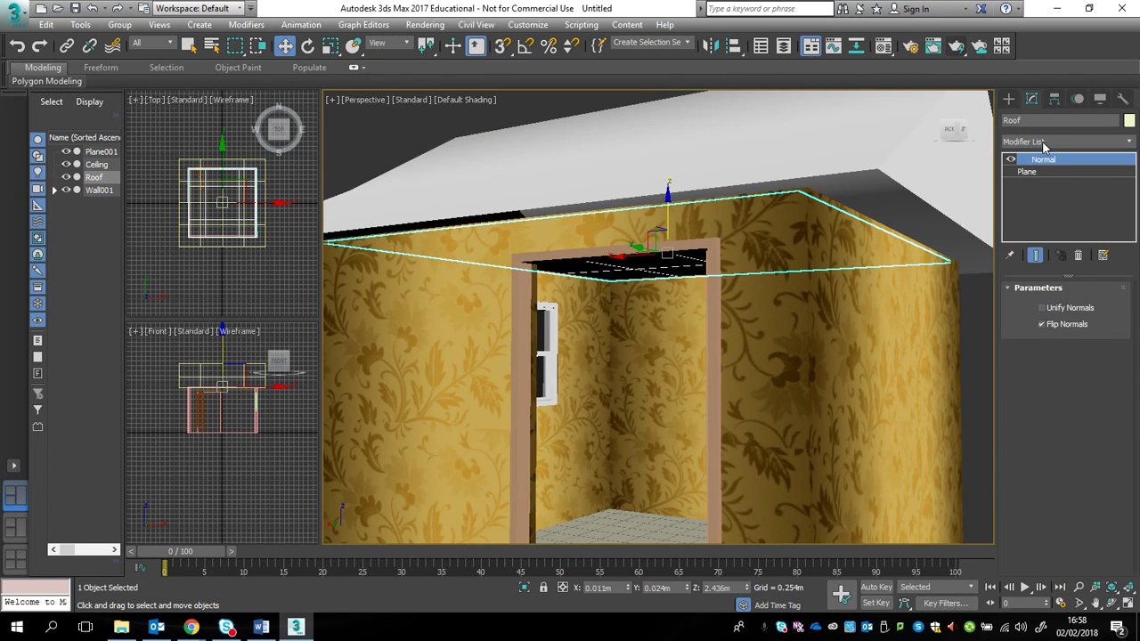
Test-render the room, close the render windows, and reselect the Roof's Normal modifier
left_click(957, 47)
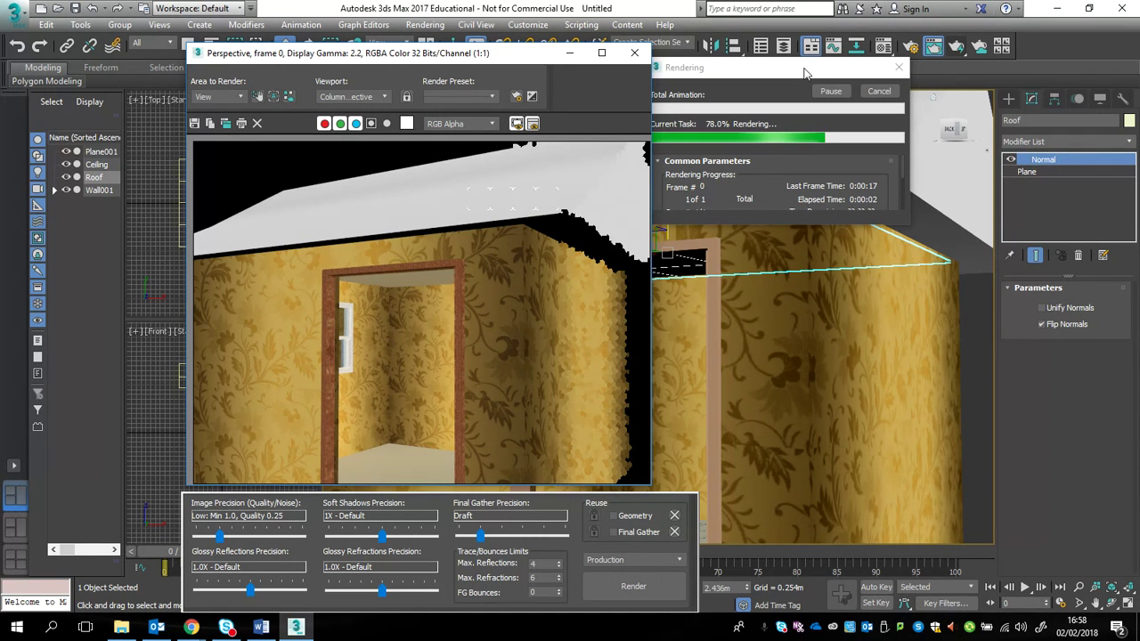
left_click(879, 92)
left_click(917, 97)
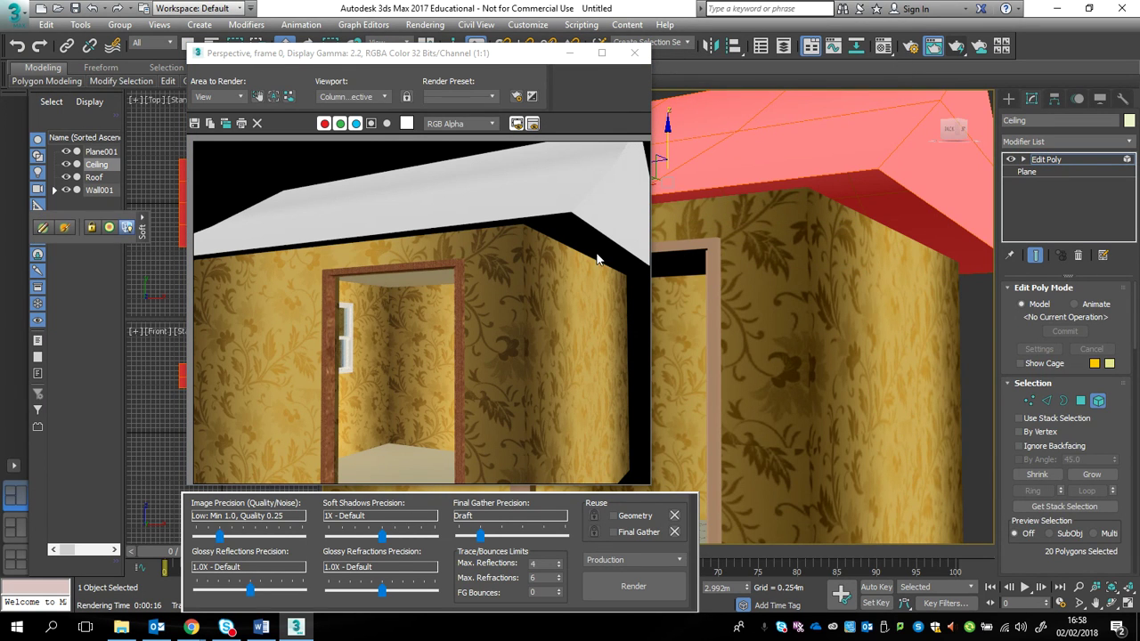
left_click(634, 53)
left_click(94, 177)
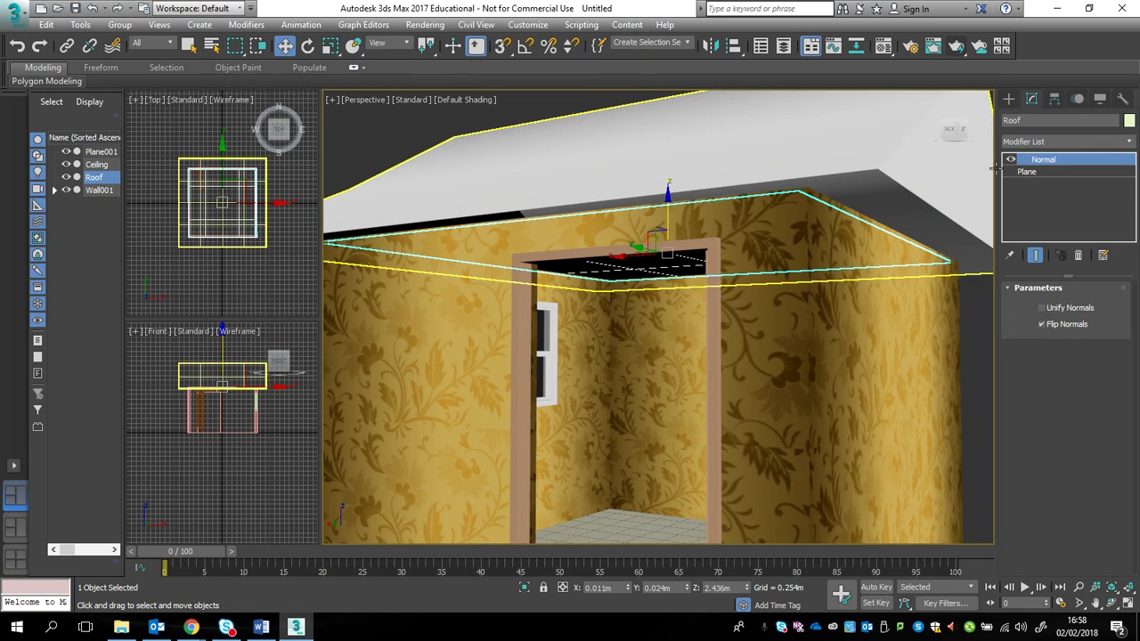
right_click(1069, 160)
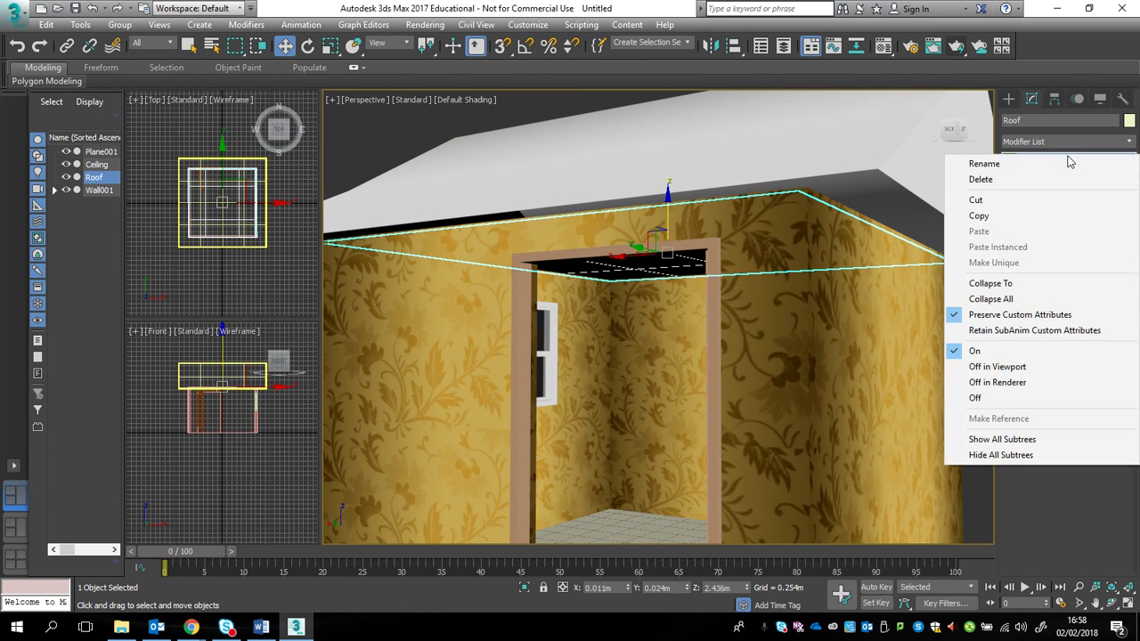
Delete the Roof's Normal modifier and pick material 08 - Default in the Material Editor
left_click(1004, 180)
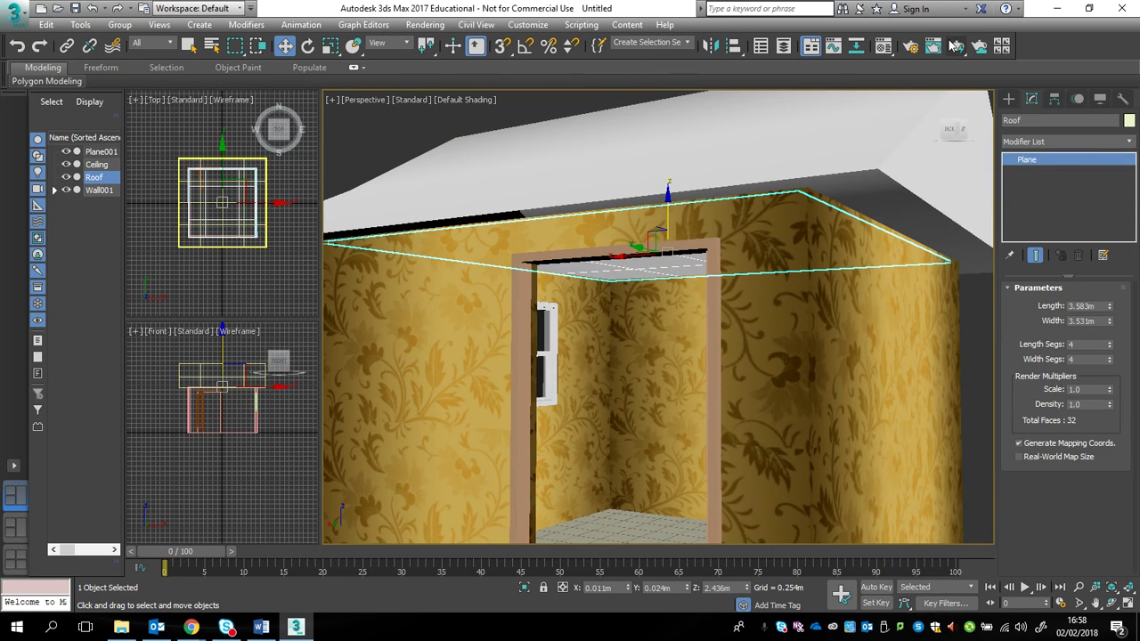
left_click(883, 47)
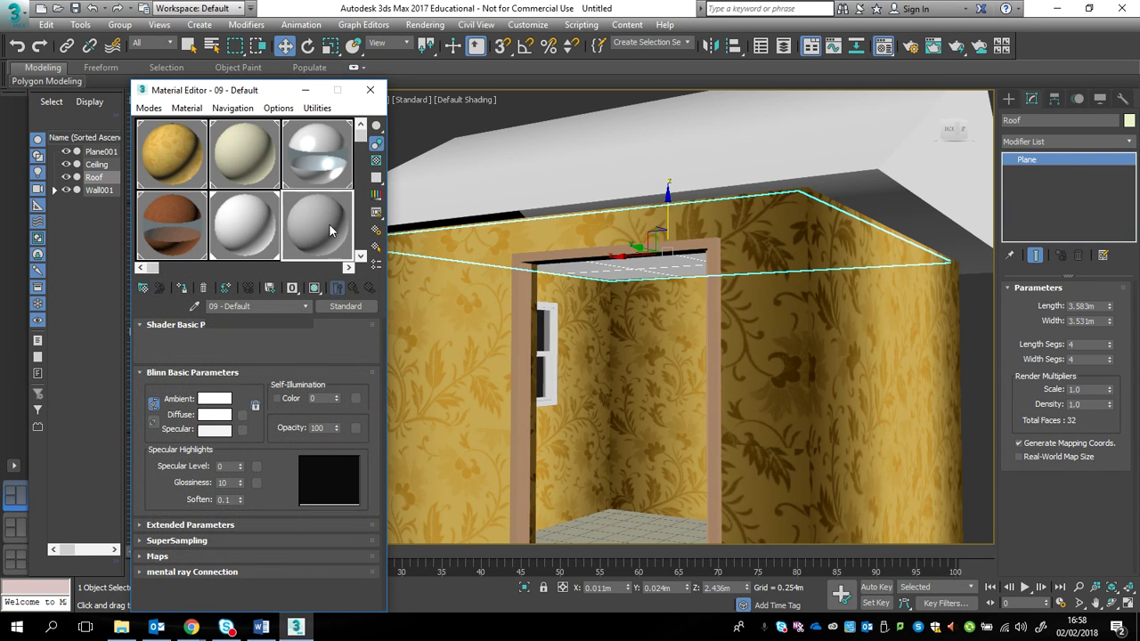
left_click(251, 227)
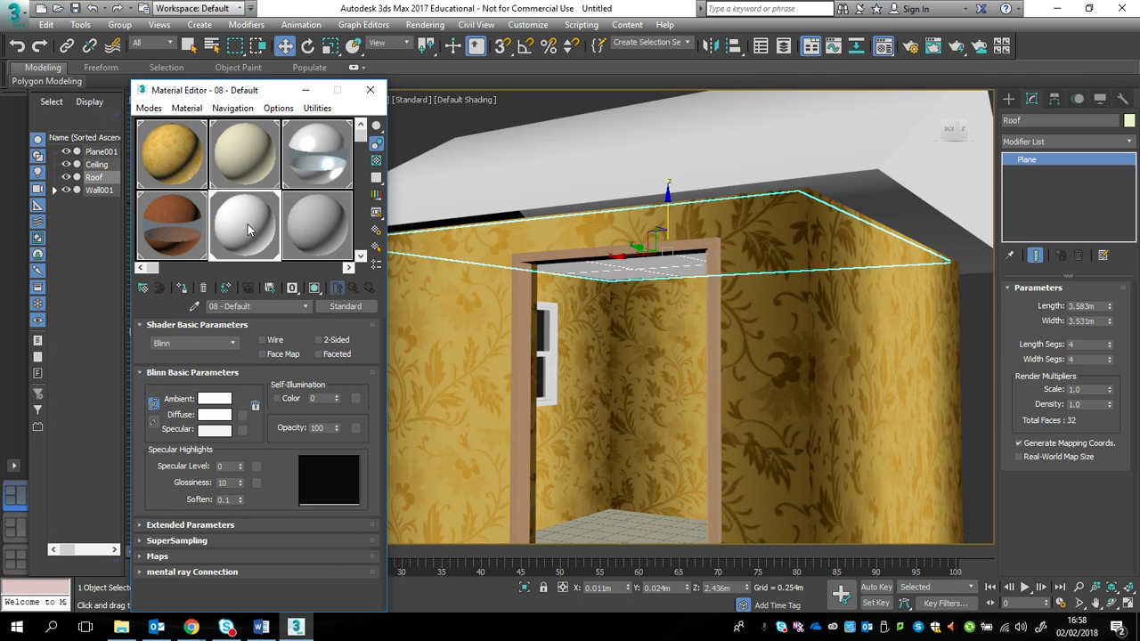
Make 08 - Default a Double Sided material with itself as both Facing and Back, then render
left_click(347, 306)
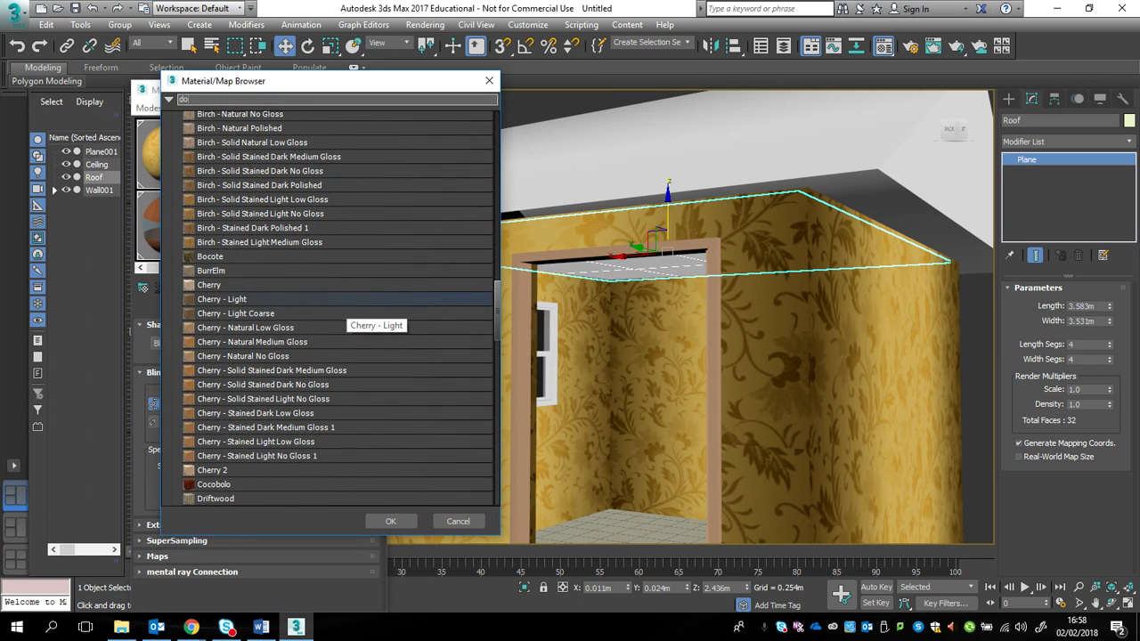
type("doub")
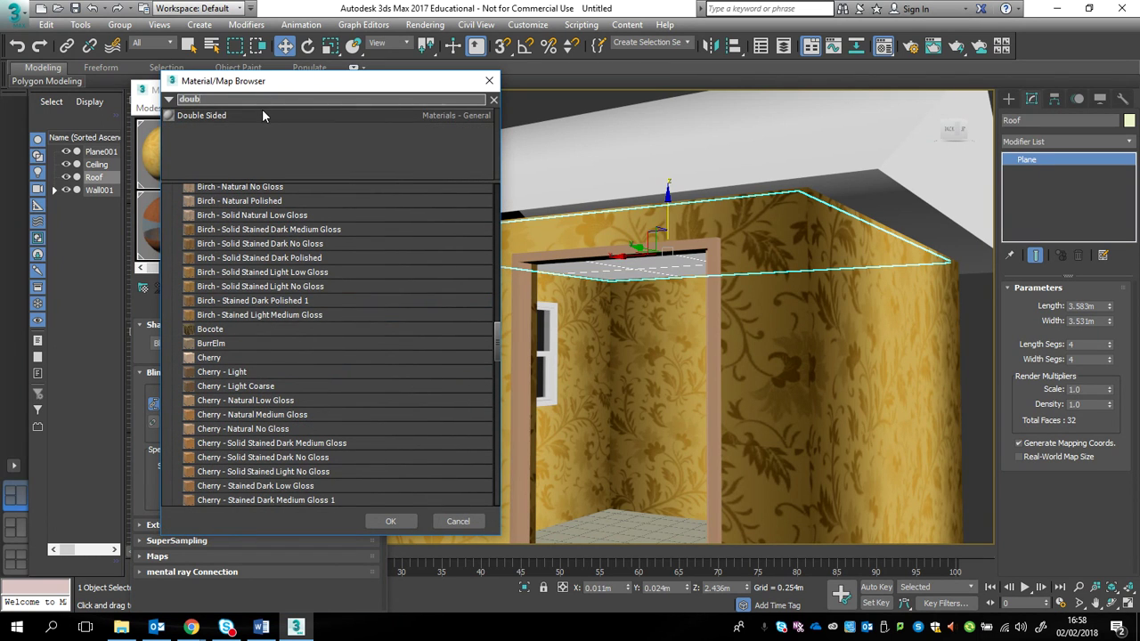
double_click(262, 115)
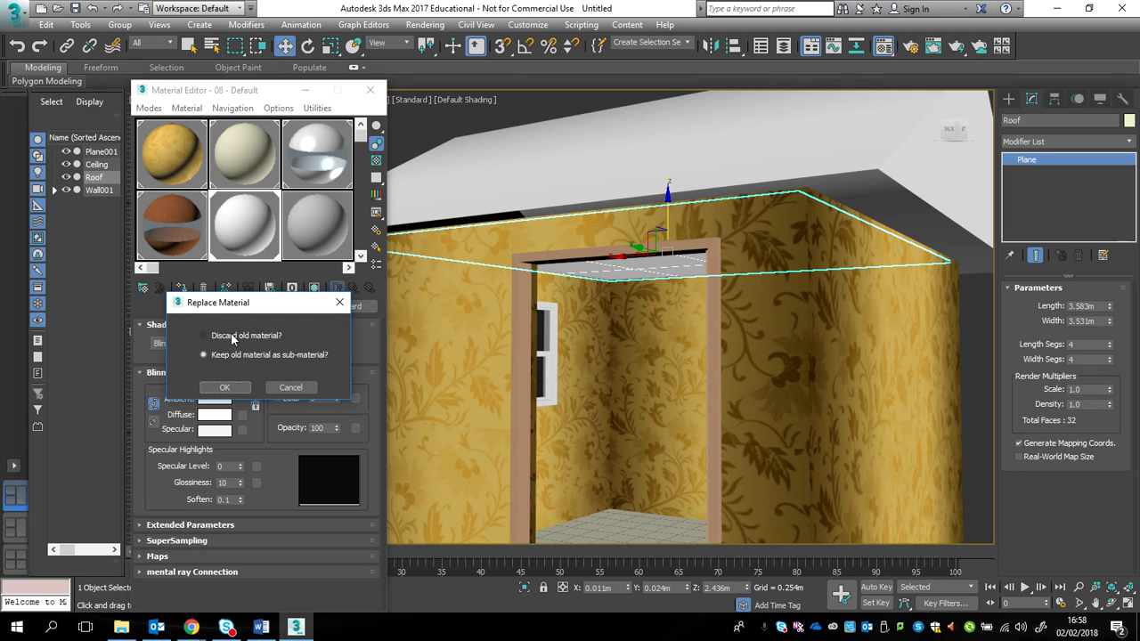
left_click(226, 387)
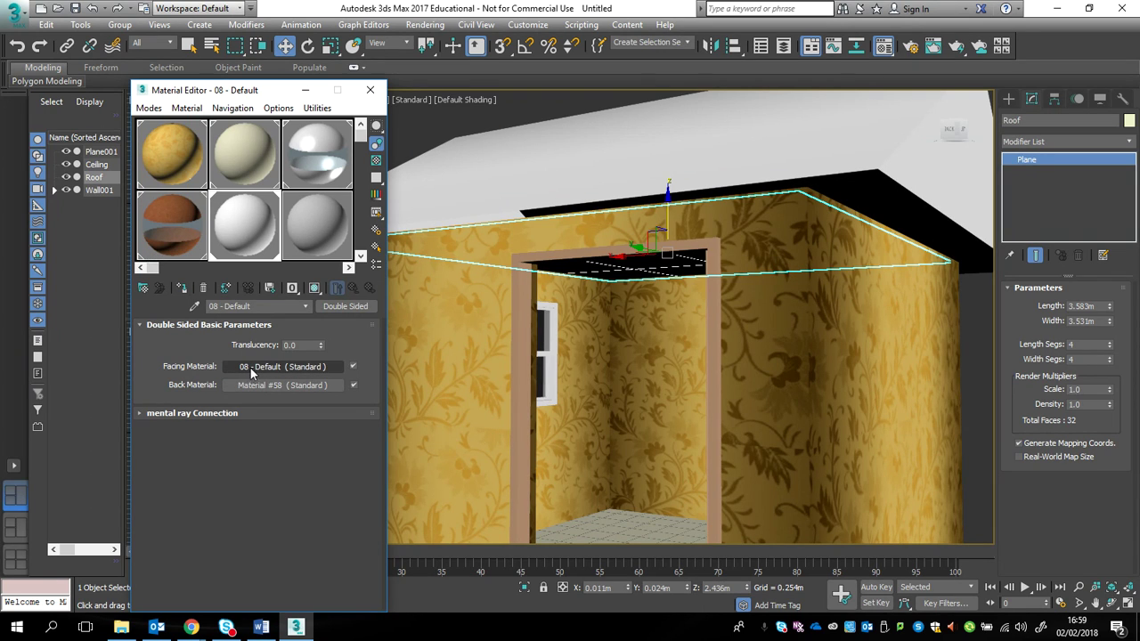
left_click_drag(259, 388, 242, 367)
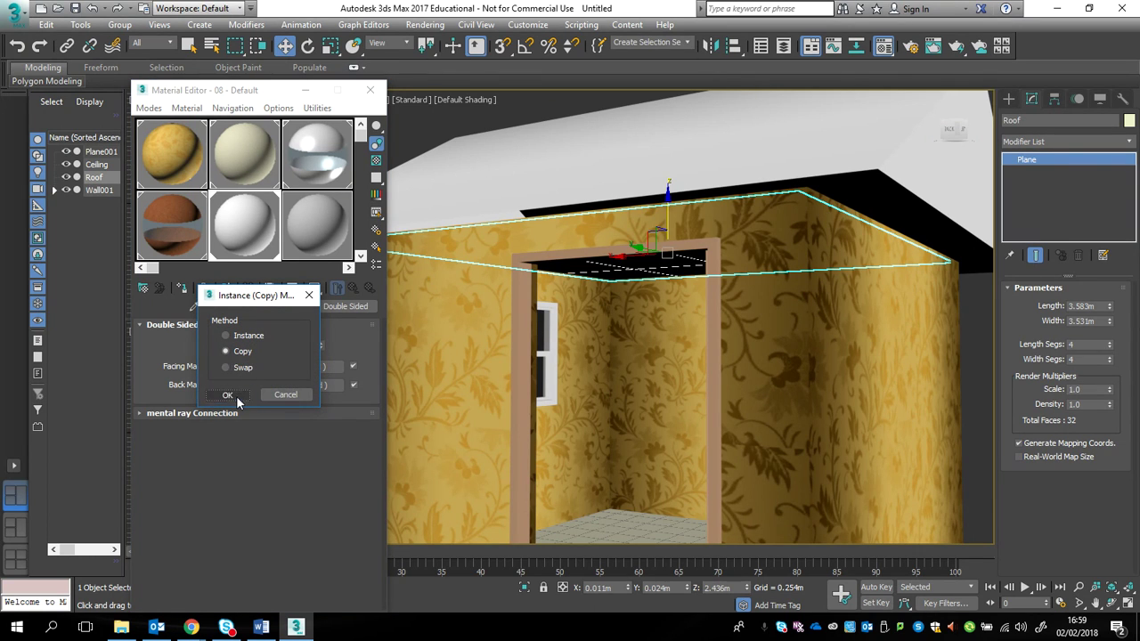
left_click(228, 395)
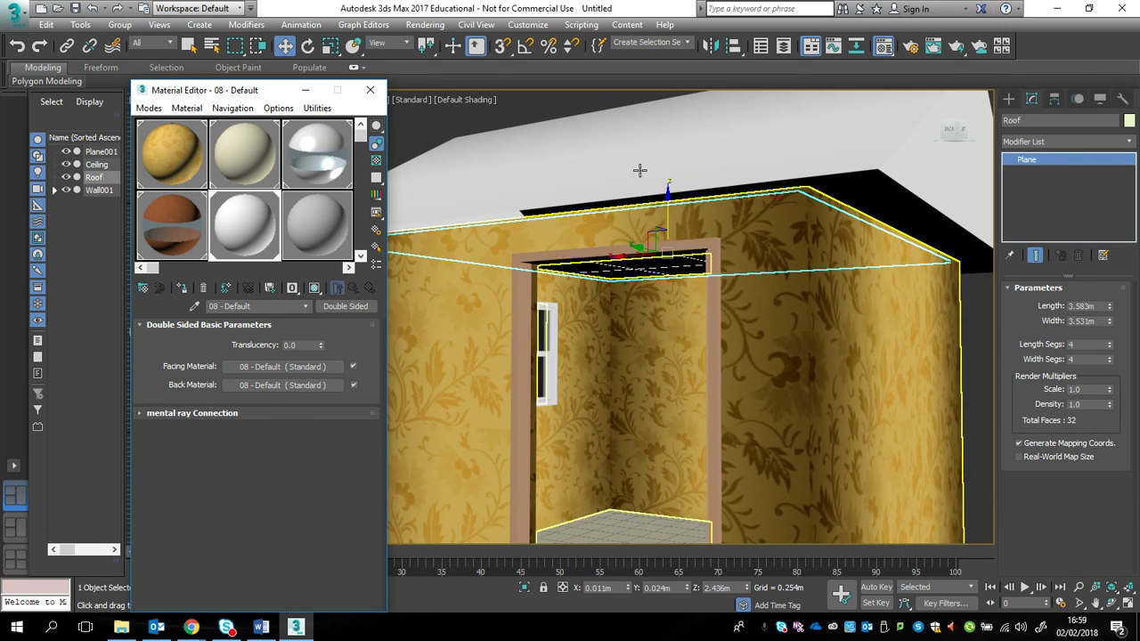
left_click(956, 47)
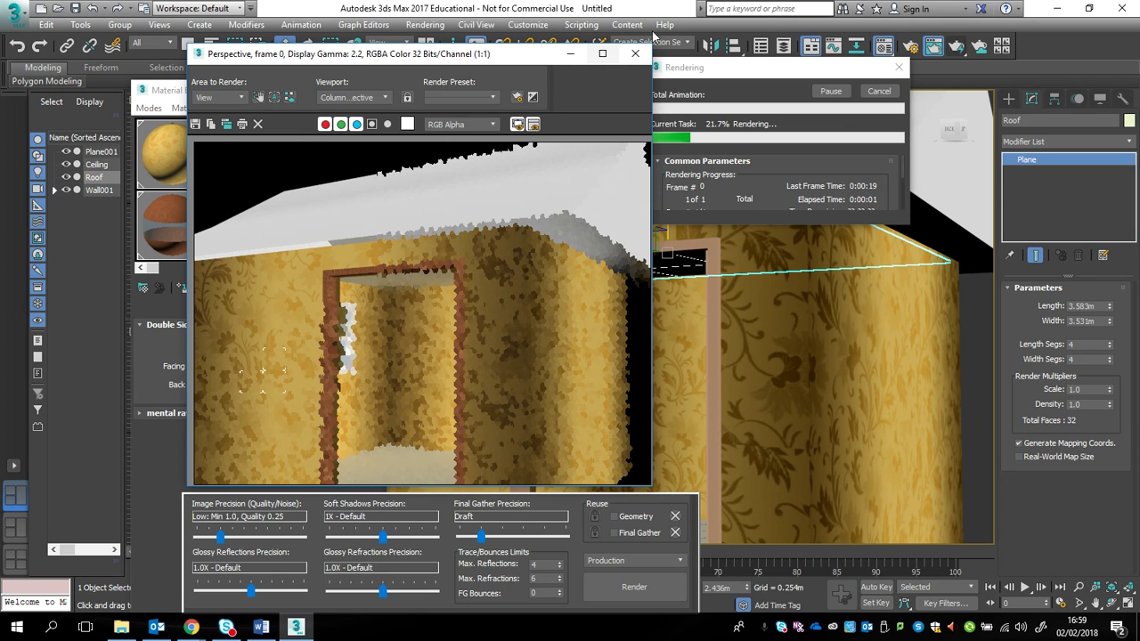
left_click(878, 91)
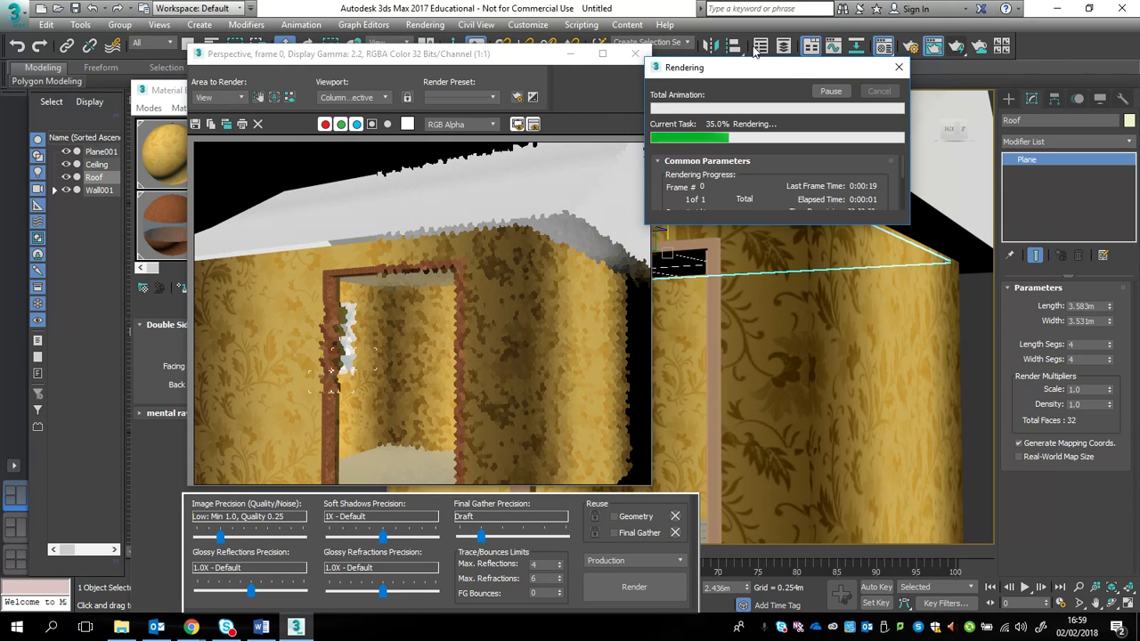
left_click(635, 53)
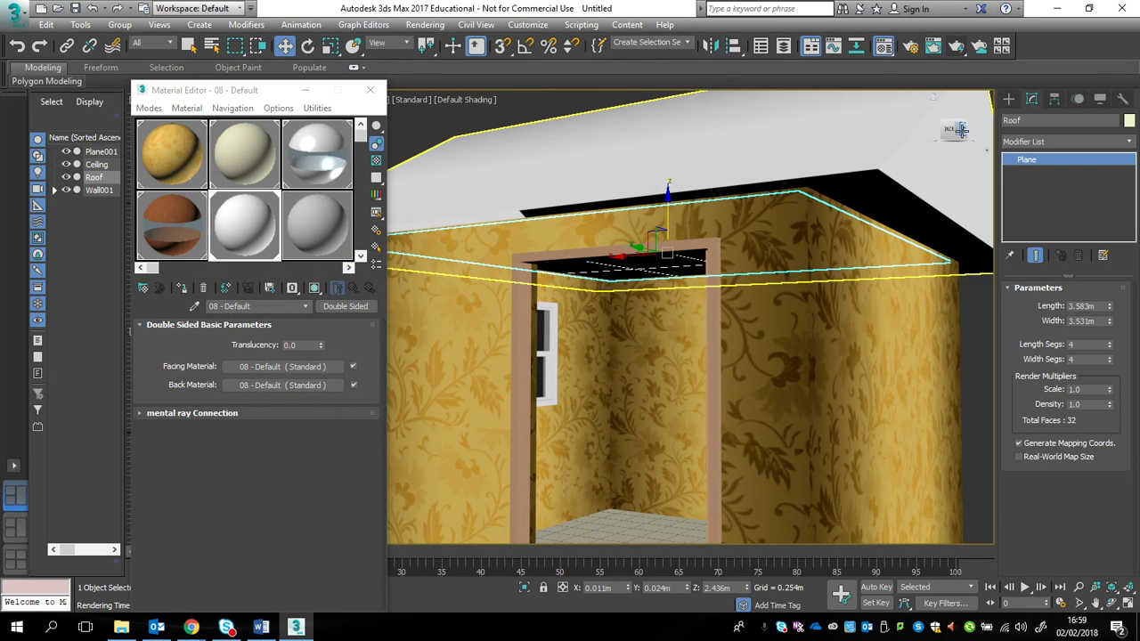
mouse_move(951, 130)
left_mouse_down()
mouse_move(953, 147)
mouse_move(953, 115)
mouse_move(955, 134)
mouse_move(941, 133)
left_mouse_up()
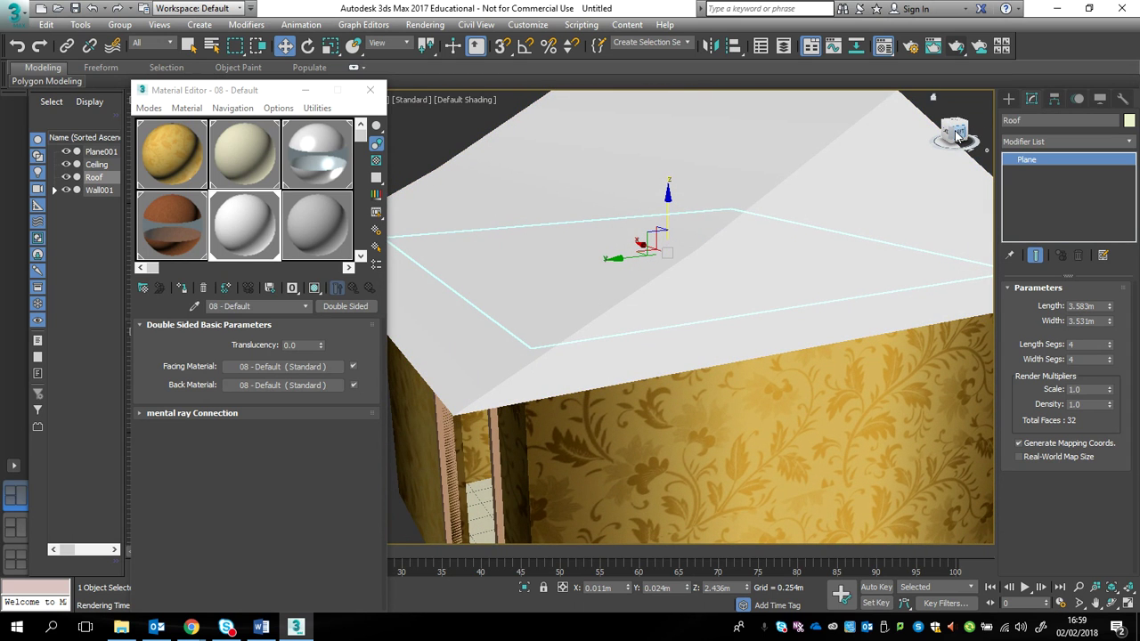